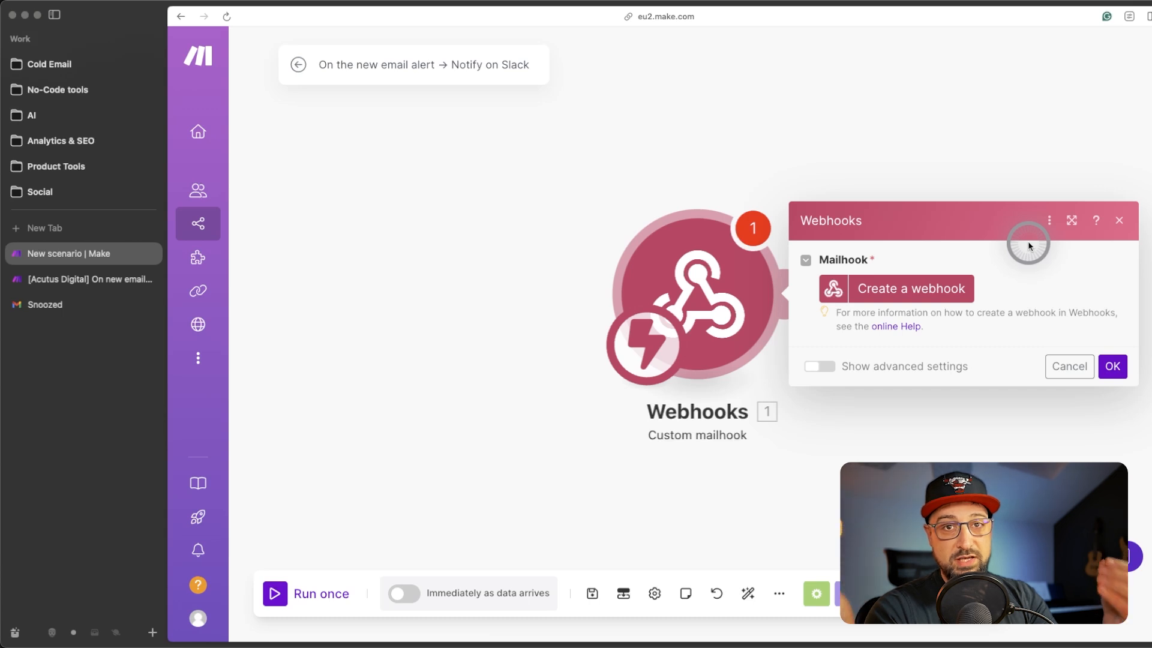
- Add a new mailhook named 'On the new email alert' to the Webhooks trigger, save it, and close its settings
{"action": "left_click", "coordinate": [903, 288]}
{"action": "left_click", "coordinate": [743, 284]}
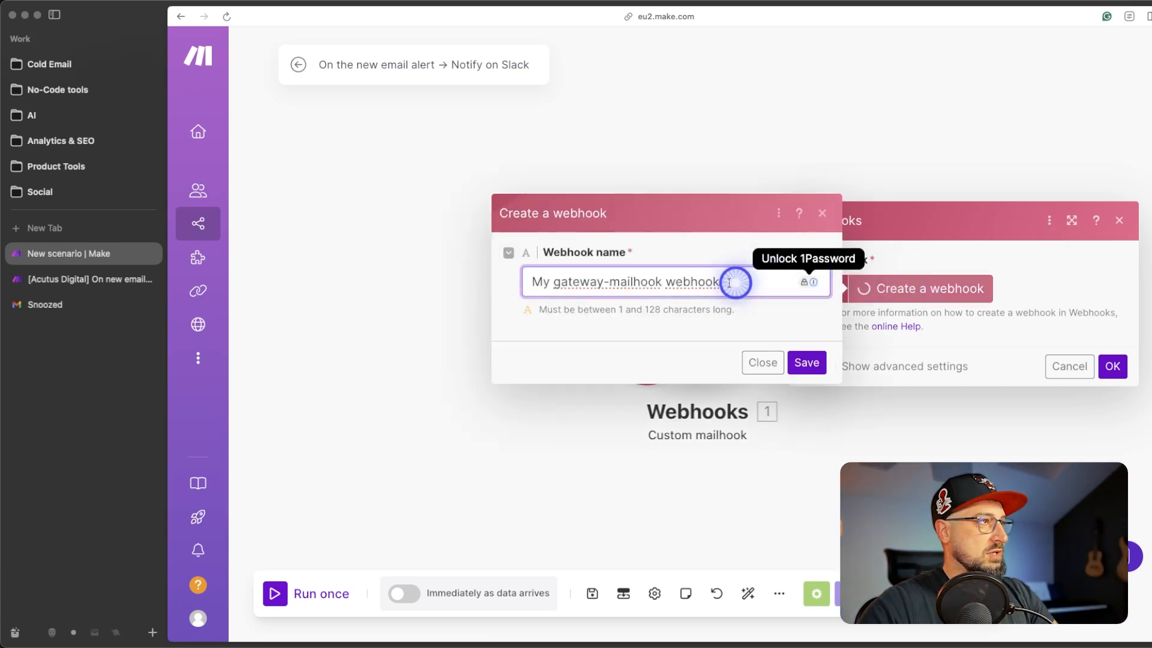
{"action": "left_click_drag", "start_coordinate": [729, 283], "coordinate": [496, 288]}
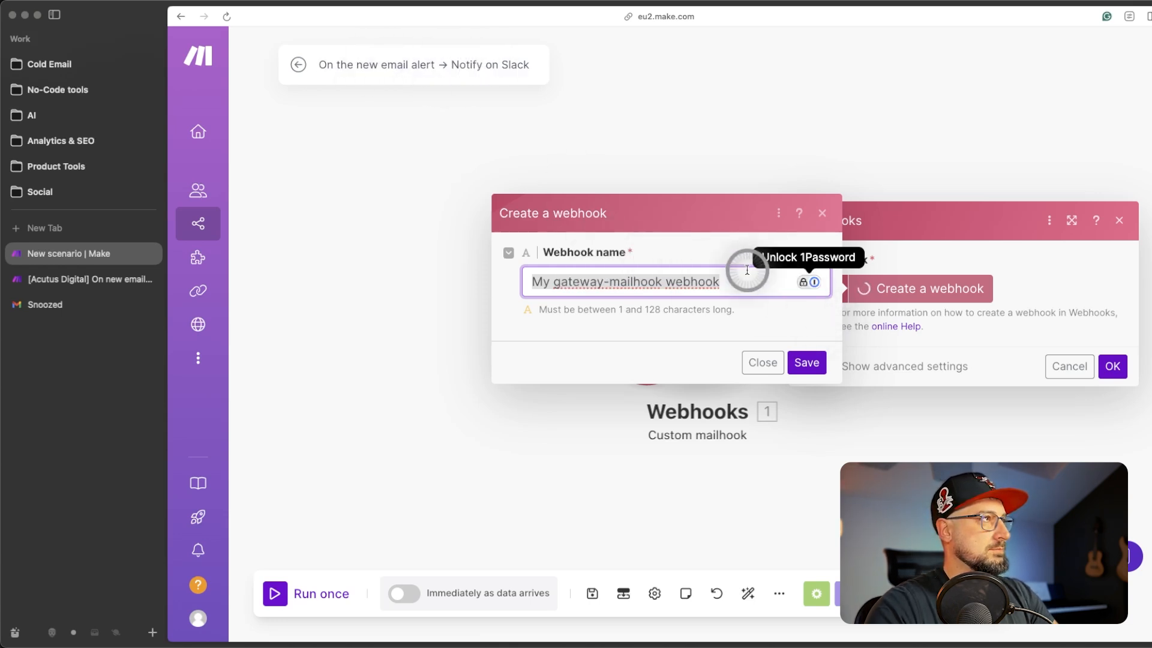
{"action": "type", "text": "On the new email alert"}
{"action": "left_click", "coordinate": [806, 362]}
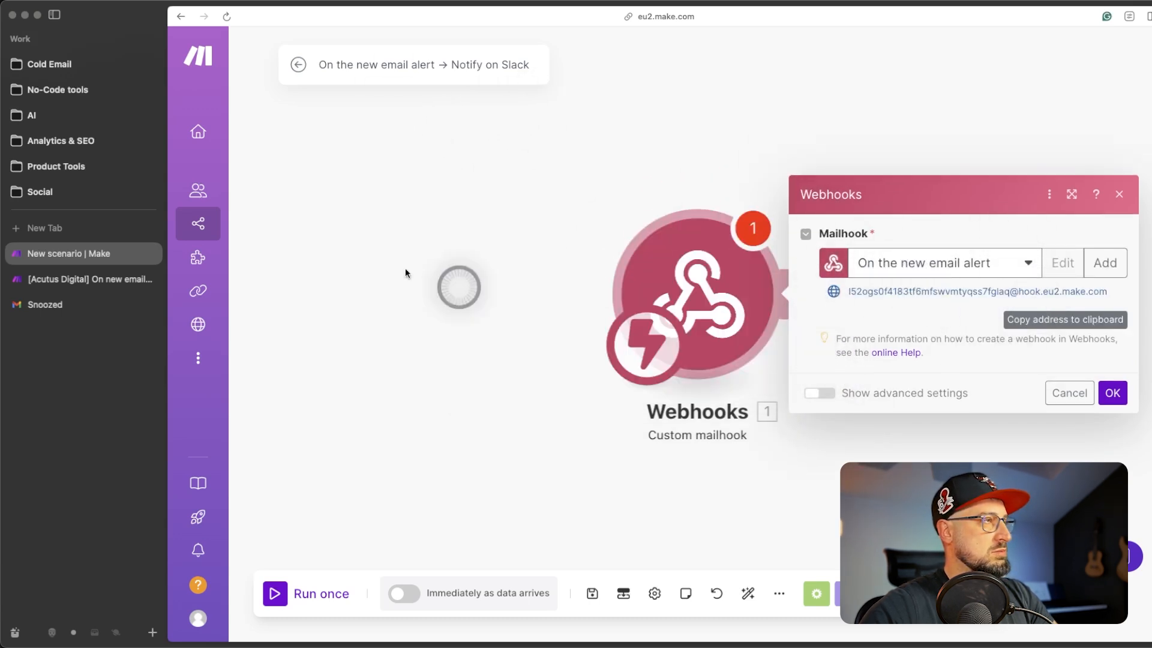
{"action": "left_click", "coordinate": [1112, 393]}
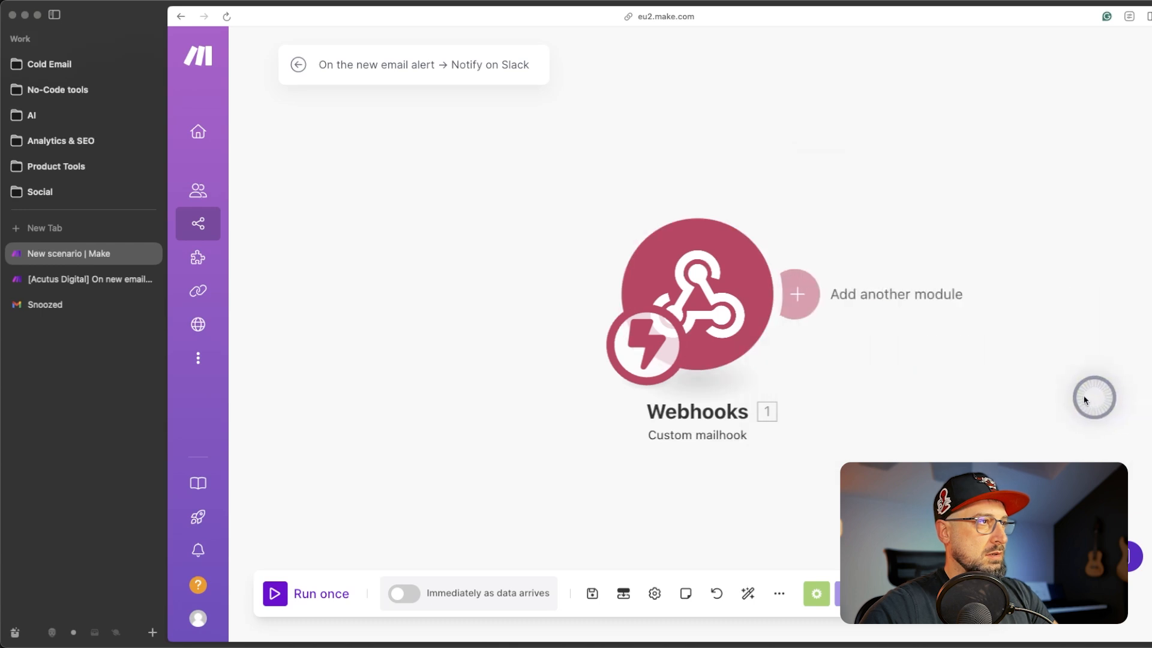
- Copy the mailhook's generated email address from the Webhooks module settings
{"action": "left_click", "coordinate": [731, 294]}
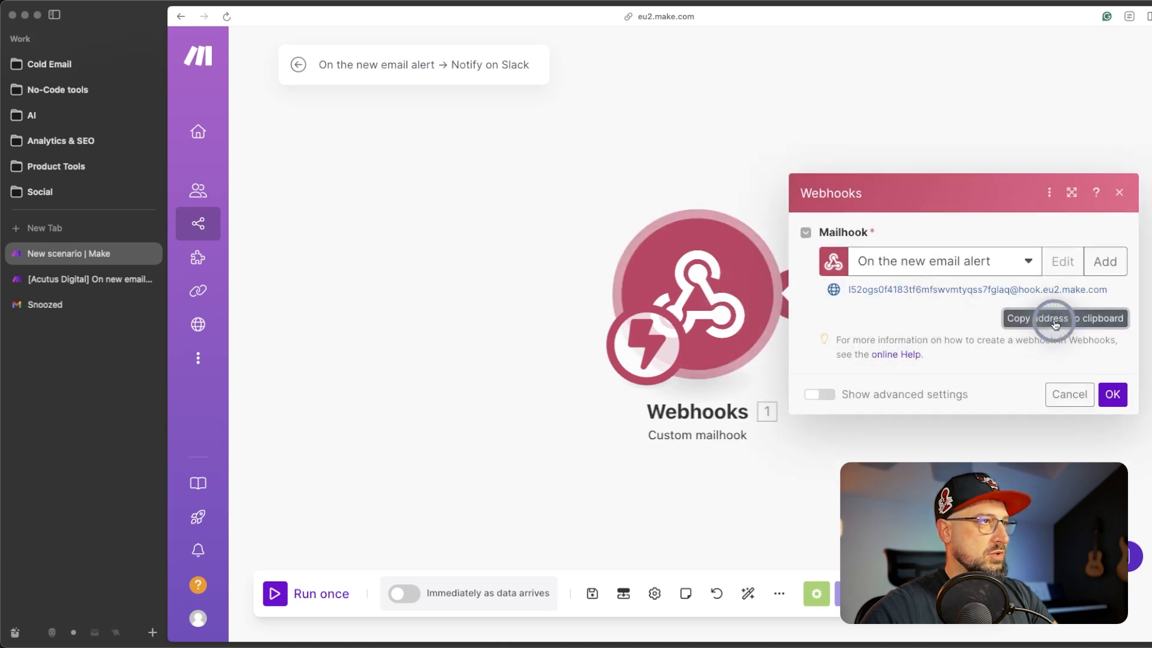
{"action": "left_click", "coordinate": [275, 593]}
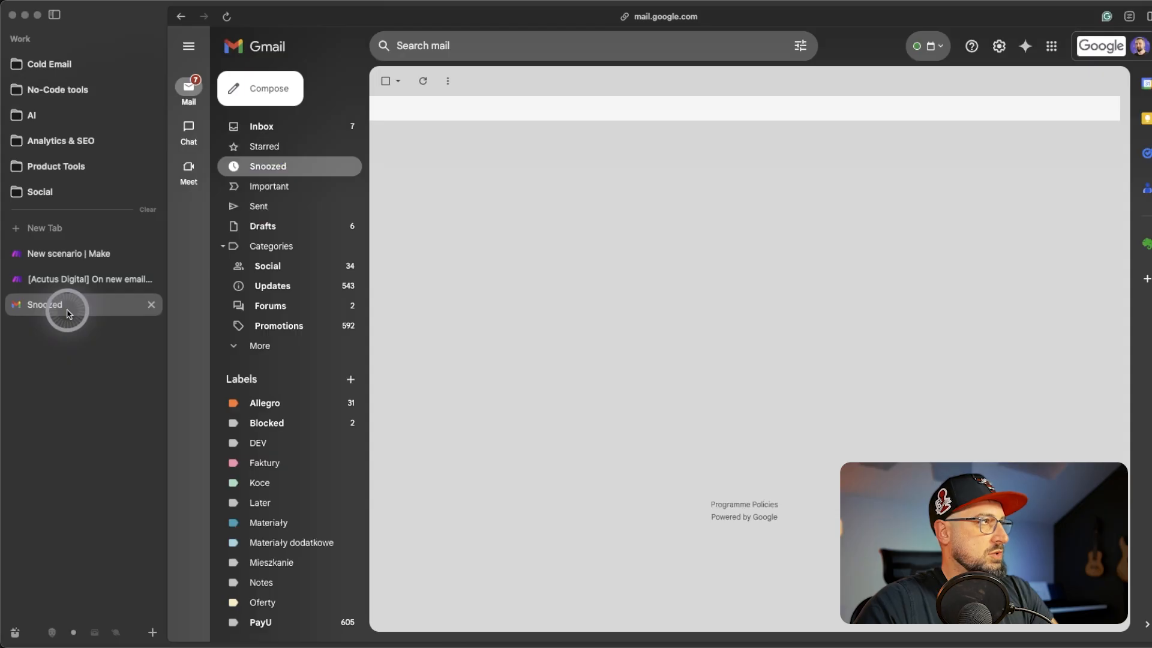
- Add the copied mailhook address as a Gmail forwarding address under Forwarding and POP/IMAP
{"action": "left_click", "coordinate": [999, 47]}
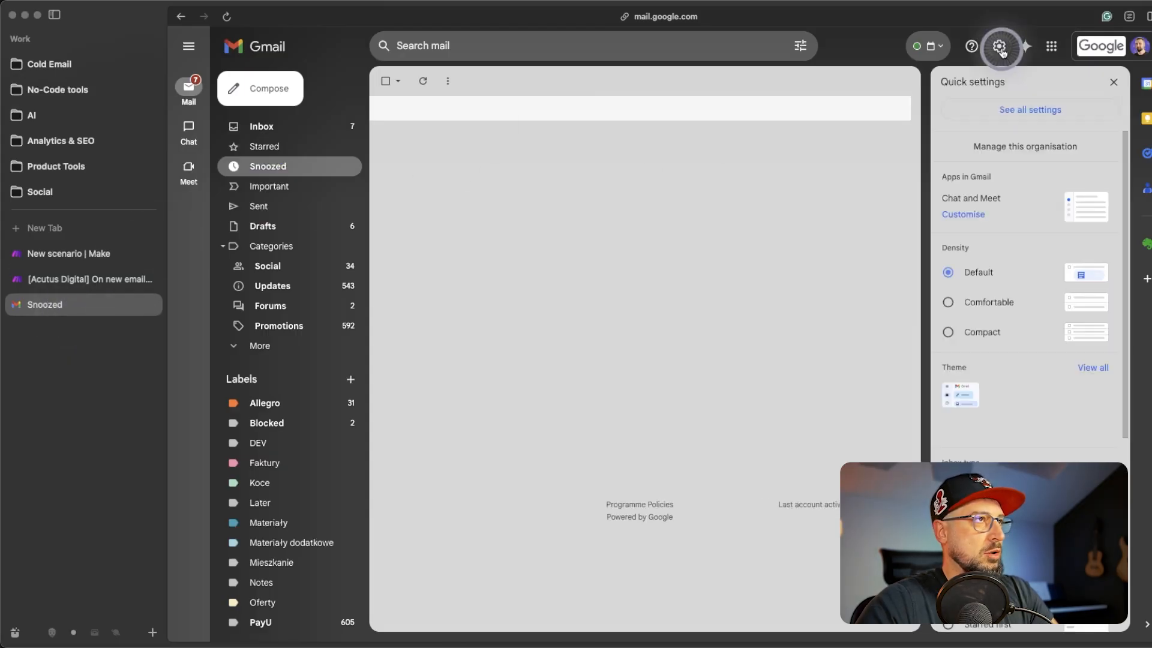
{"action": "left_click", "coordinate": [1046, 112]}
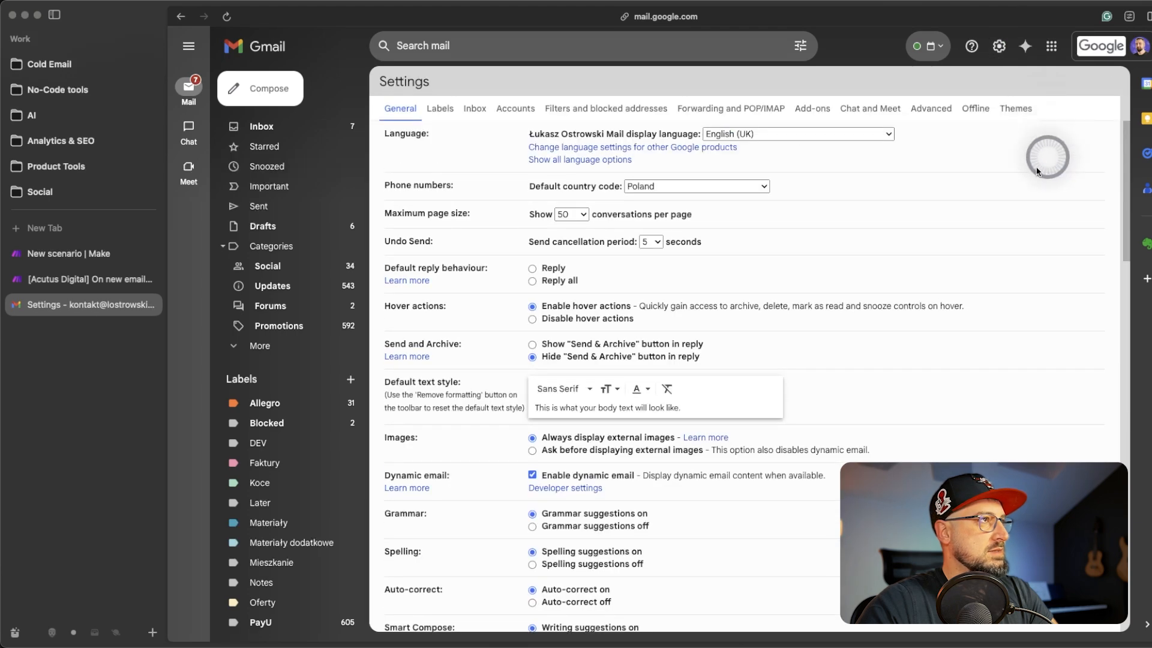
{"action": "left_click", "coordinate": [739, 106]}
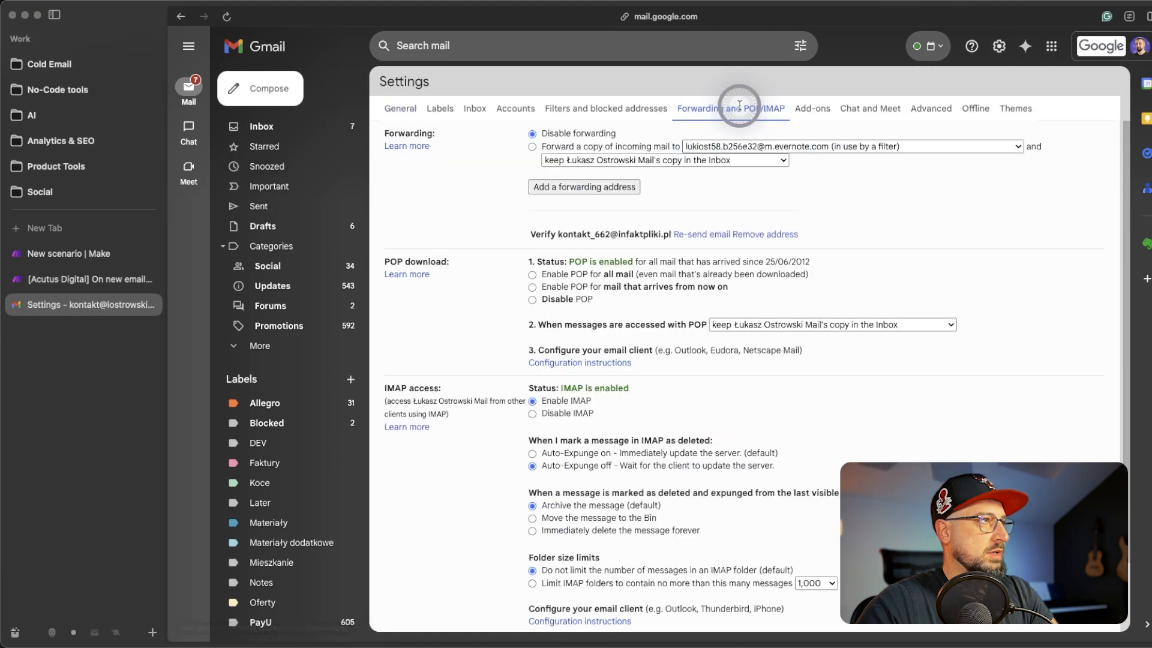
{"action": "left_click", "coordinate": [589, 187]}
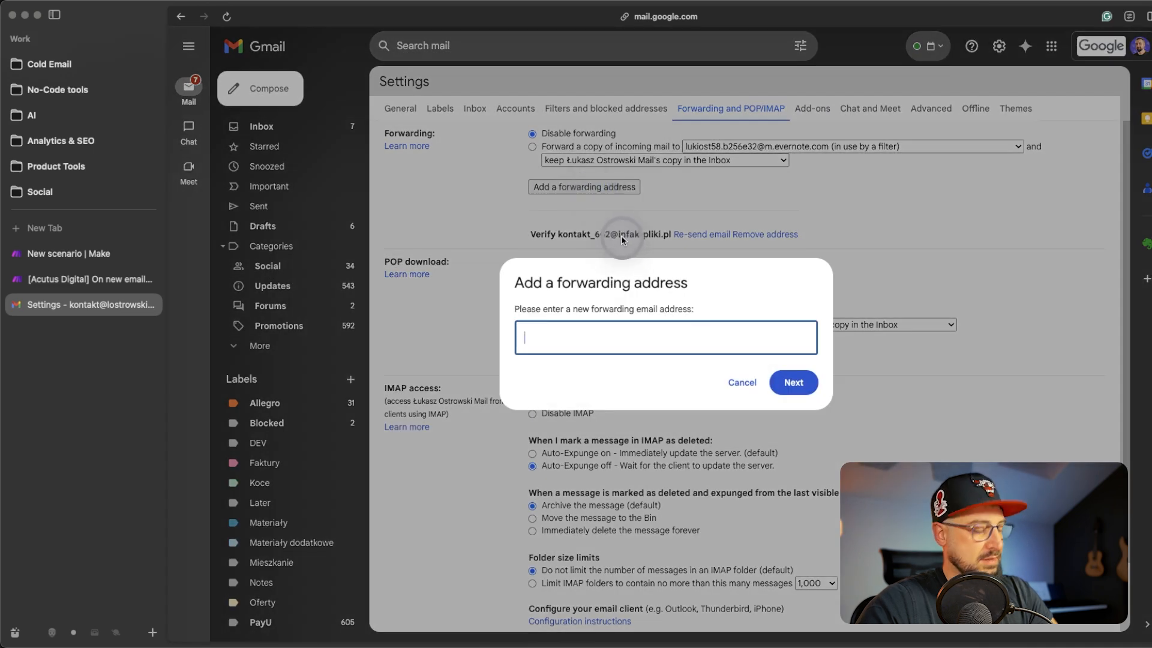
{"action": "key", "text": "super+v"}
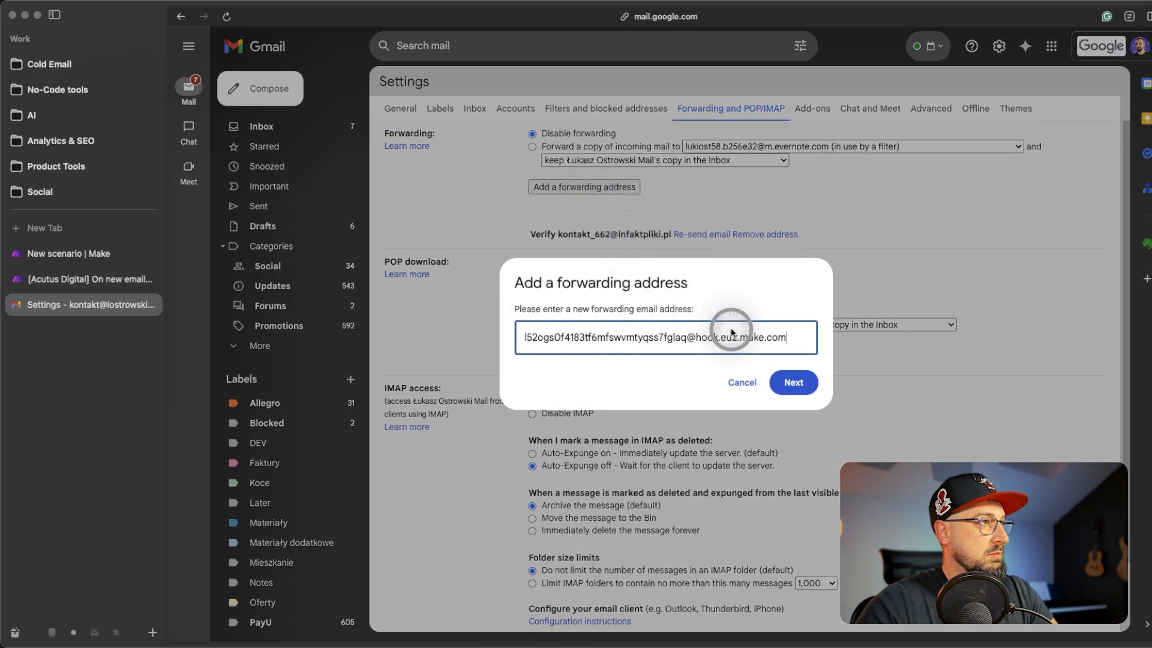
{"action": "left_click", "coordinate": [794, 380]}
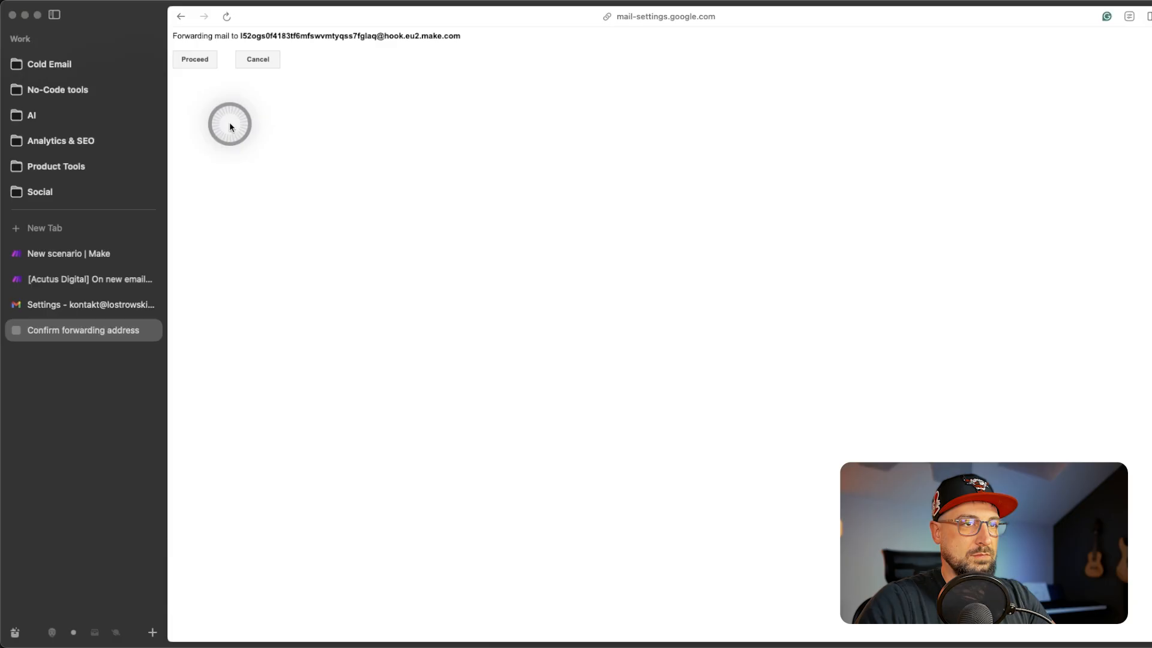
{"action": "left_click", "coordinate": [195, 55]}
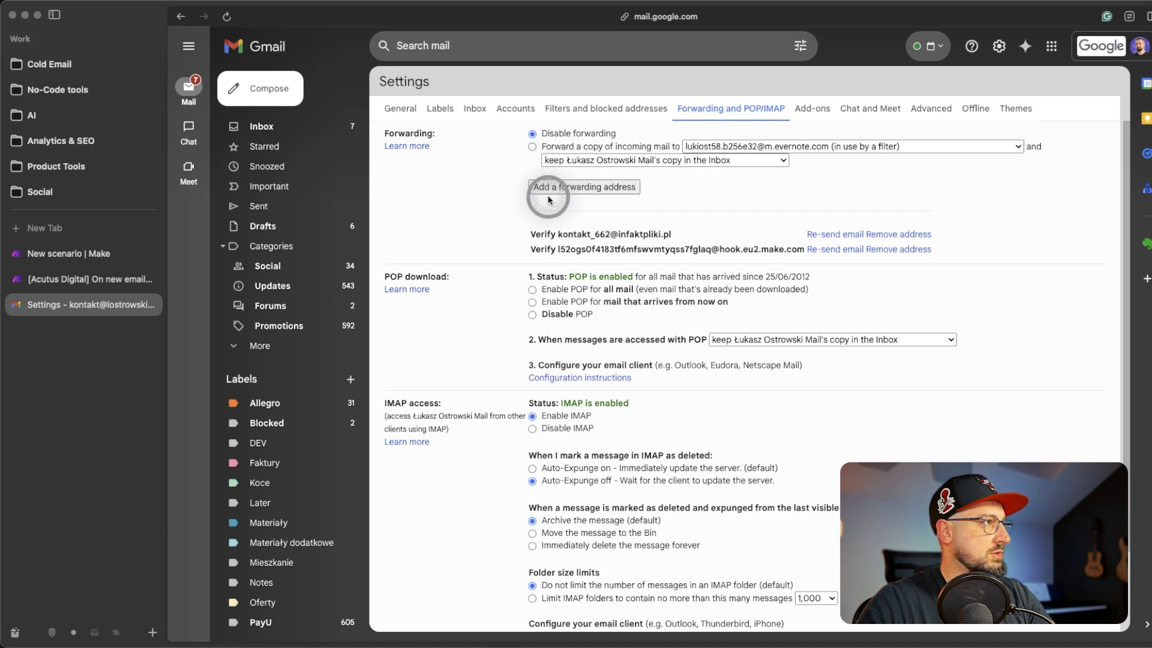
{"action": "left_click", "coordinate": [88, 258]}
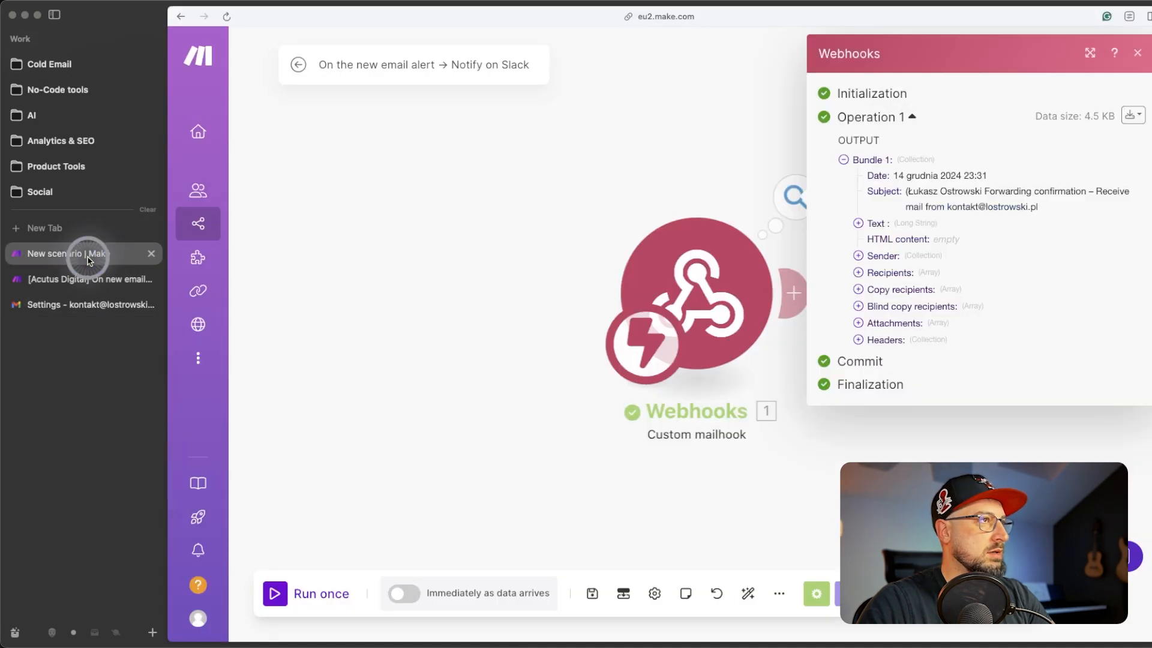
- Expand the full Text of the email the Webhooks module received
{"action": "left_click", "coordinate": [336, 394]}
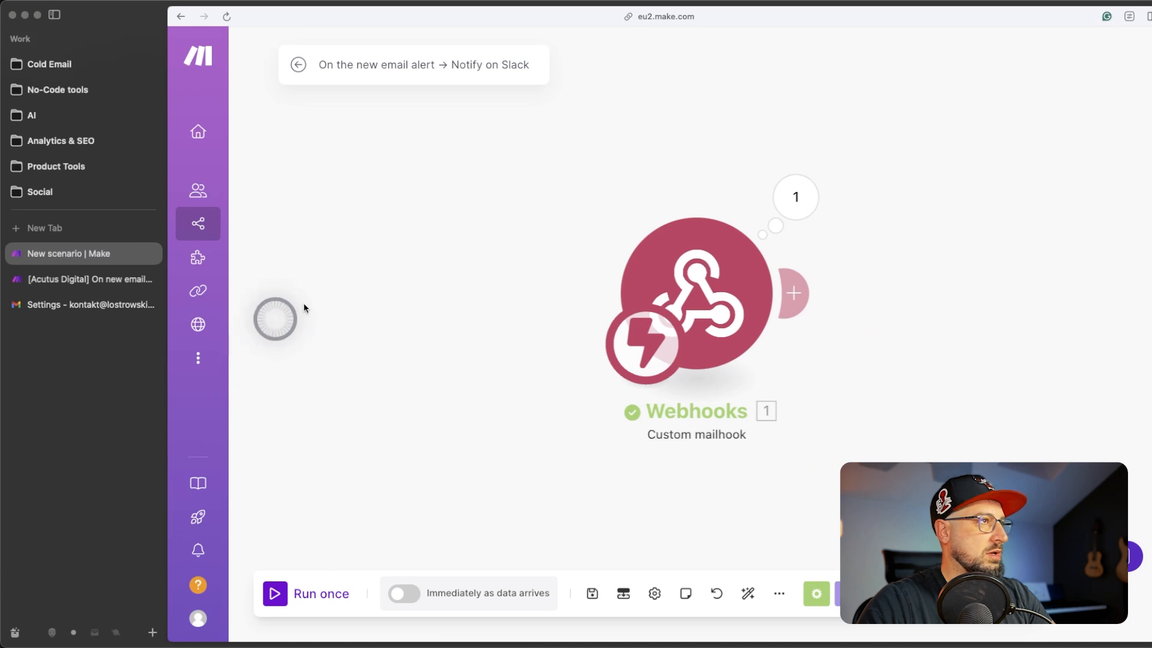
{"action": "left_click", "coordinate": [796, 200]}
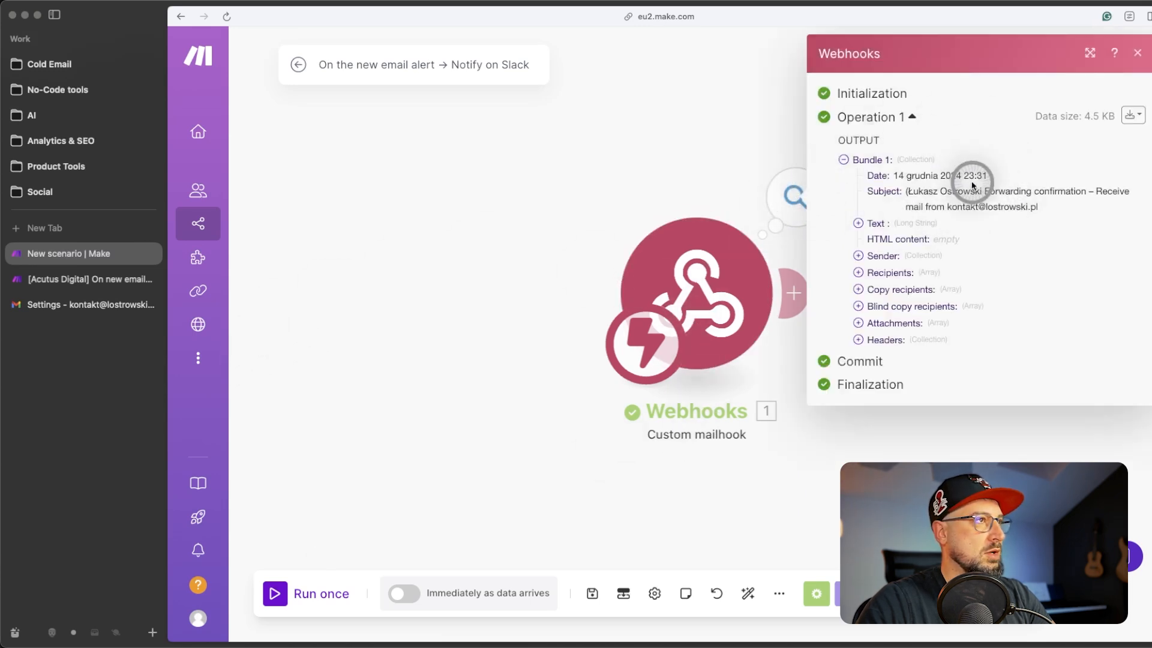
{"action": "left_click", "coordinate": [858, 223]}
{"action": "scroll", "coordinate": [1001, 315], "scroll_direction": "down", "scroll_amount": 3}
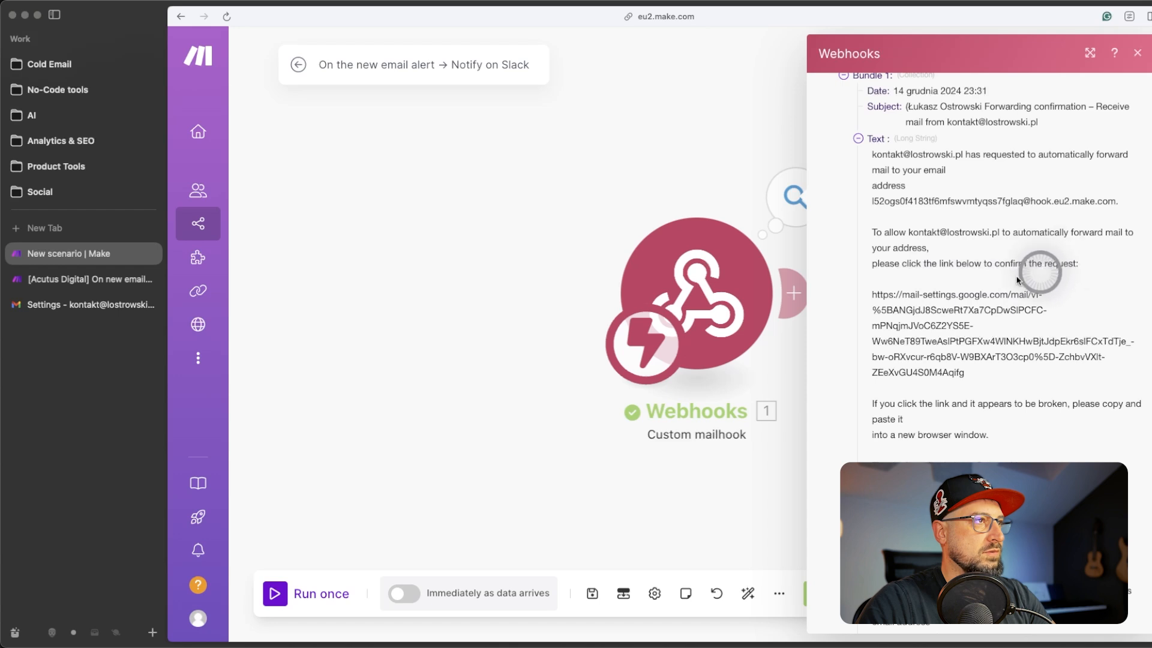
- Copy the Gmail confirmation URL from the email text and open it in a new tab
{"action": "left_click_drag", "start_coordinate": [873, 294], "coordinate": [977, 376]}
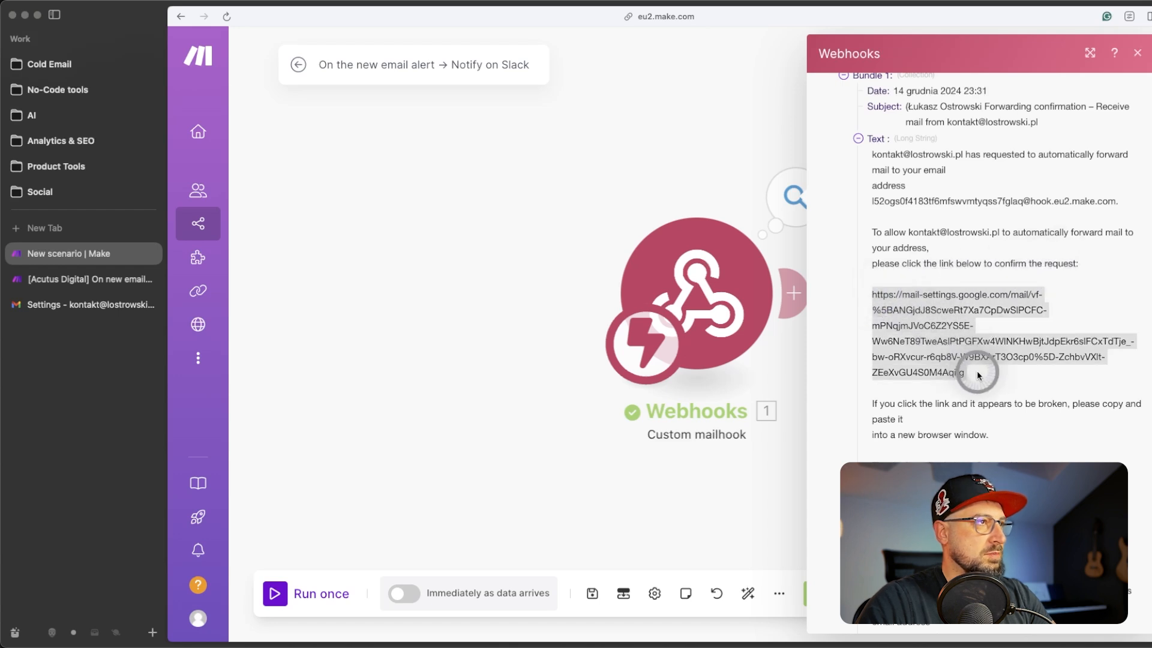
{"action": "key", "text": "super+c"}
{"action": "key", "text": "super+t"}
{"action": "key", "text": "super+v"}
{"action": "key", "text": "Return"}
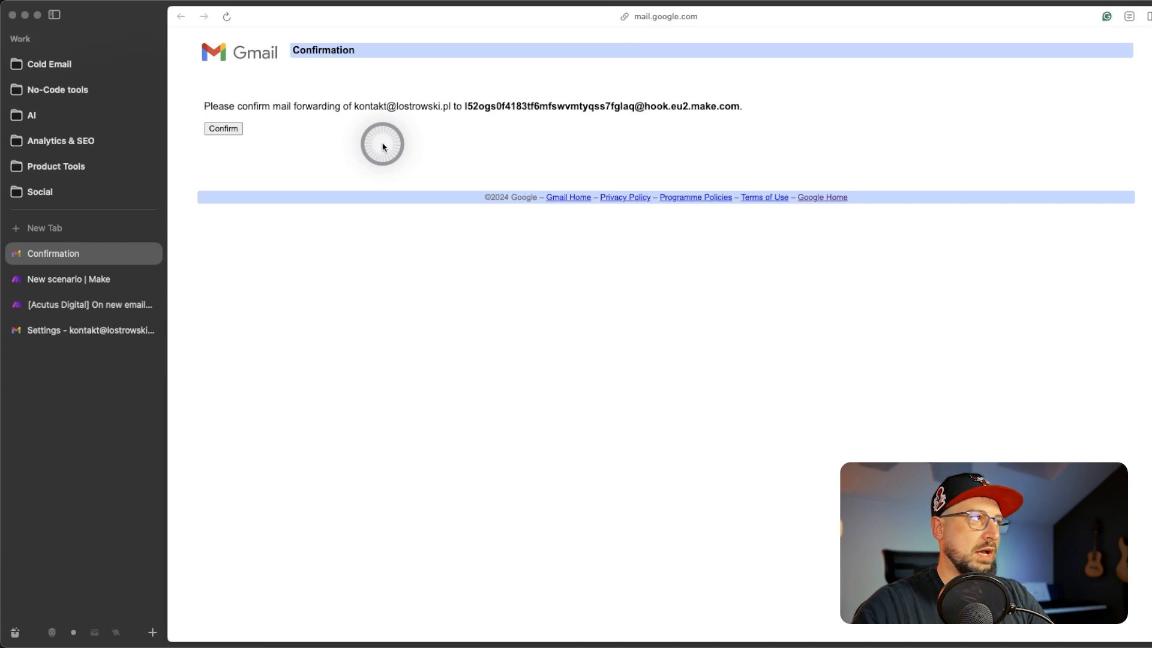
- Confirm forwarding to the mailhook address and close the success page's tab
{"action": "left_click", "coordinate": [231, 129]}
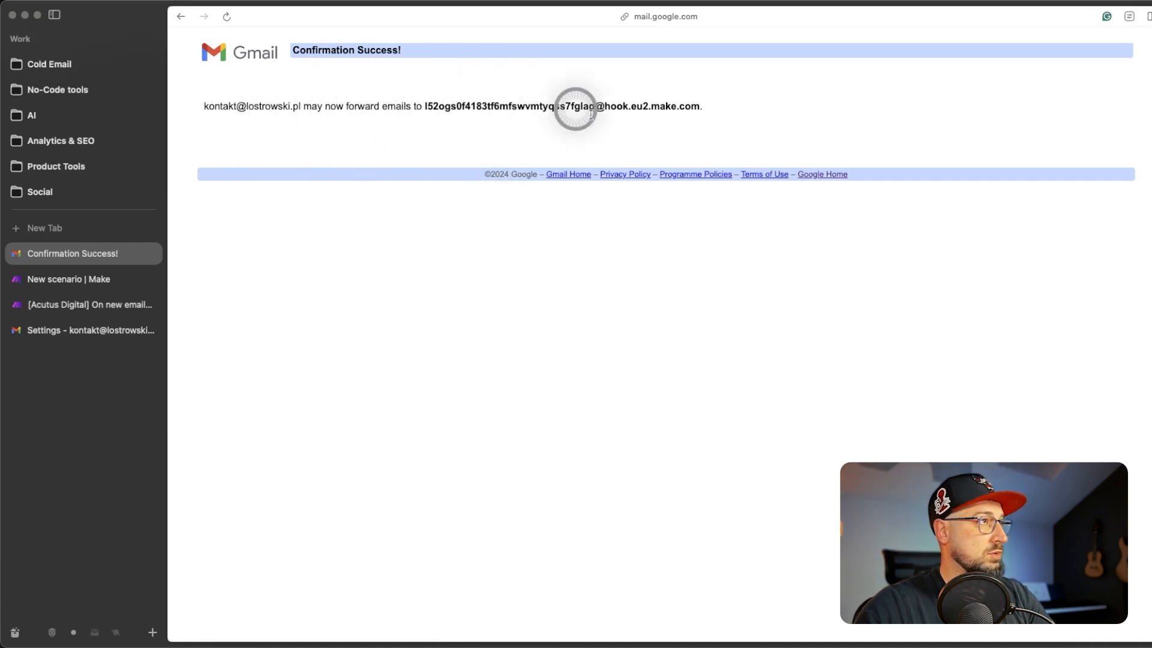
{"action": "key", "text": "super+w"}
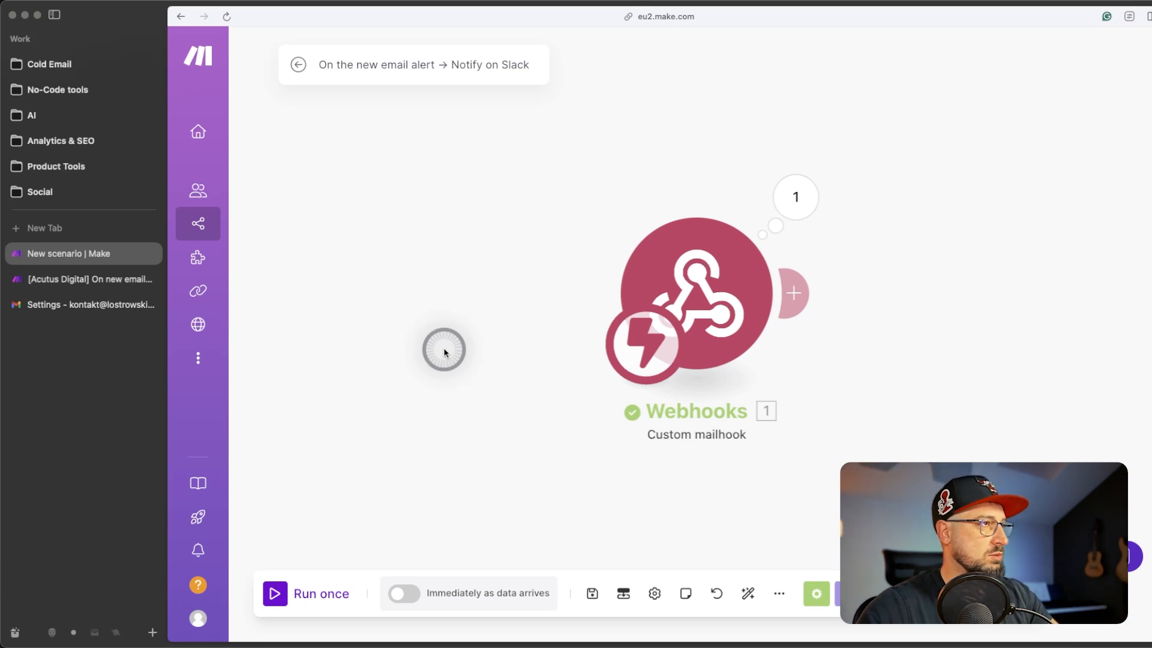
{"action": "left_click", "coordinate": [96, 306]}
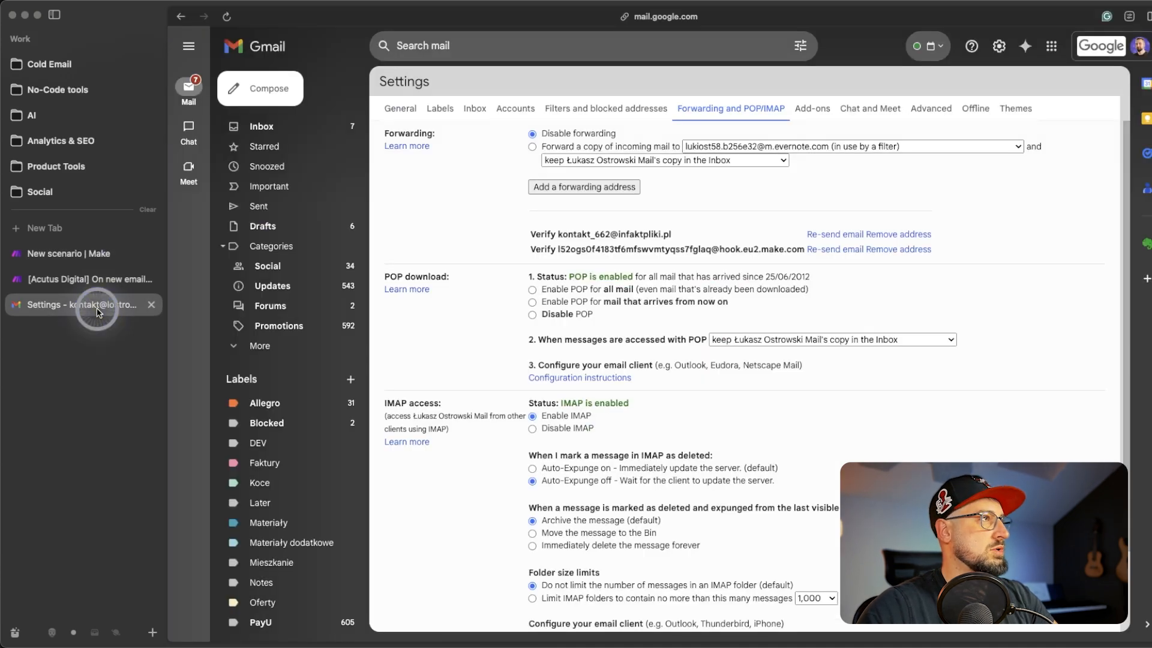
{"action": "left_click", "coordinate": [473, 48]}
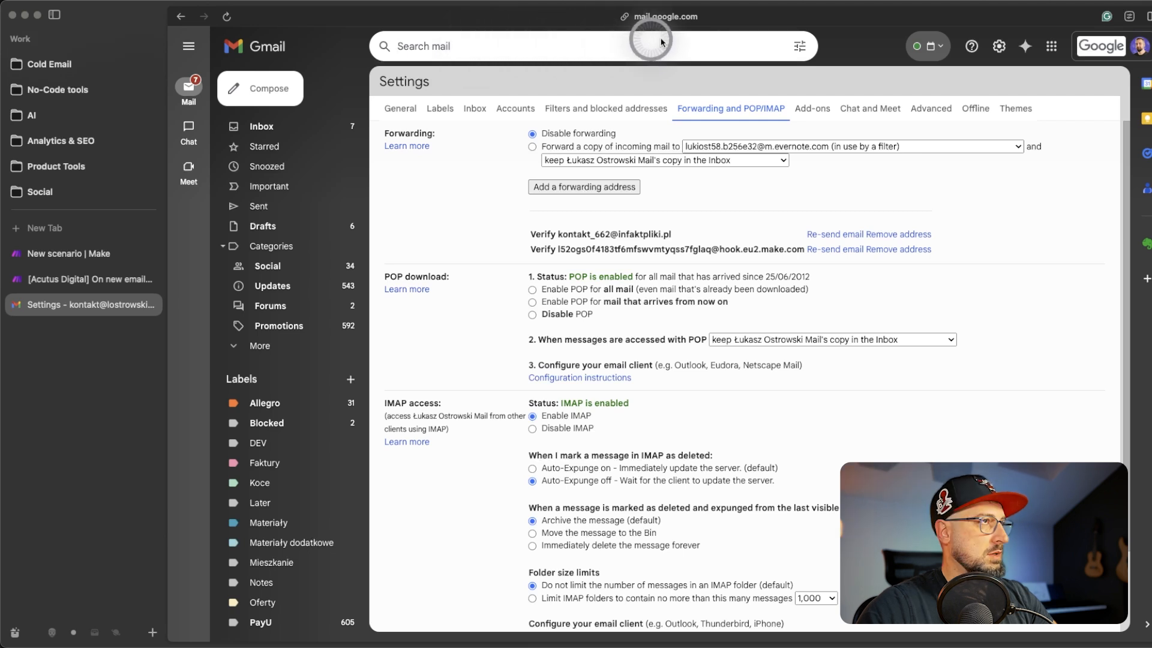
{"action": "left_click", "coordinate": [800, 46]}
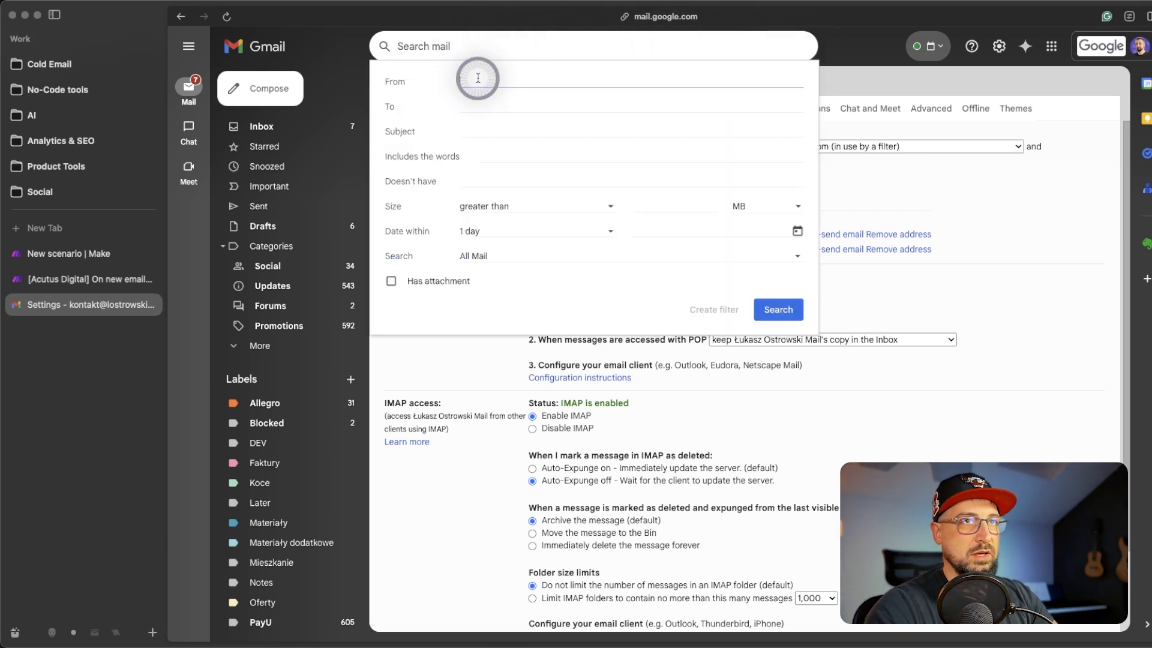
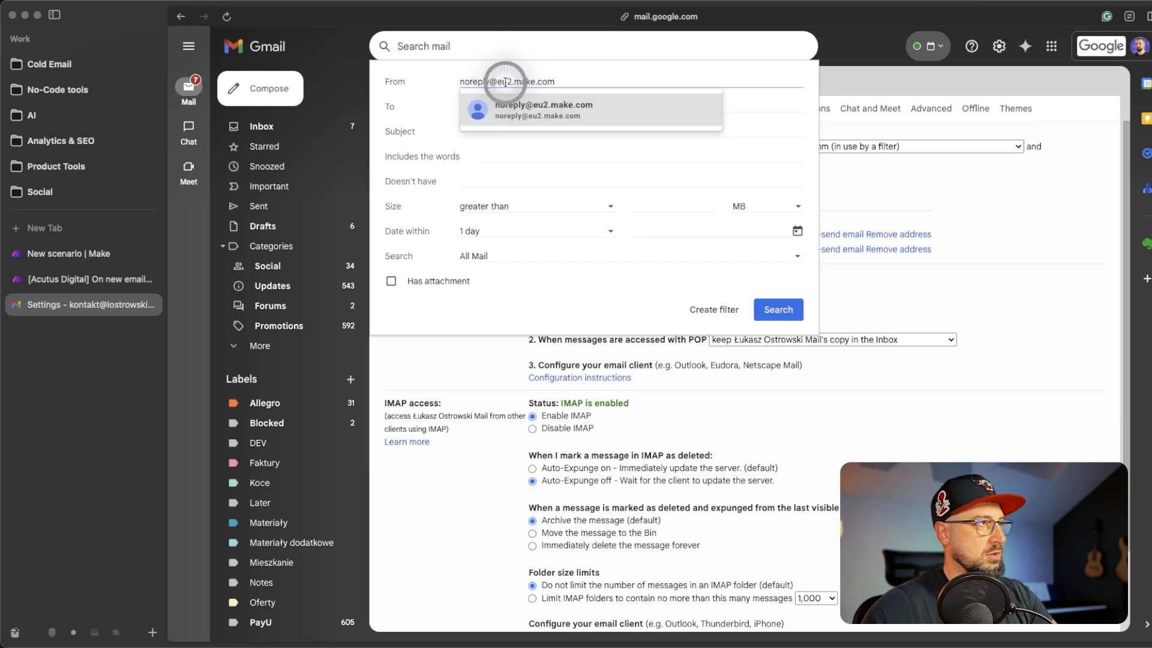
{"action": "left_click", "coordinate": [750, 101]}
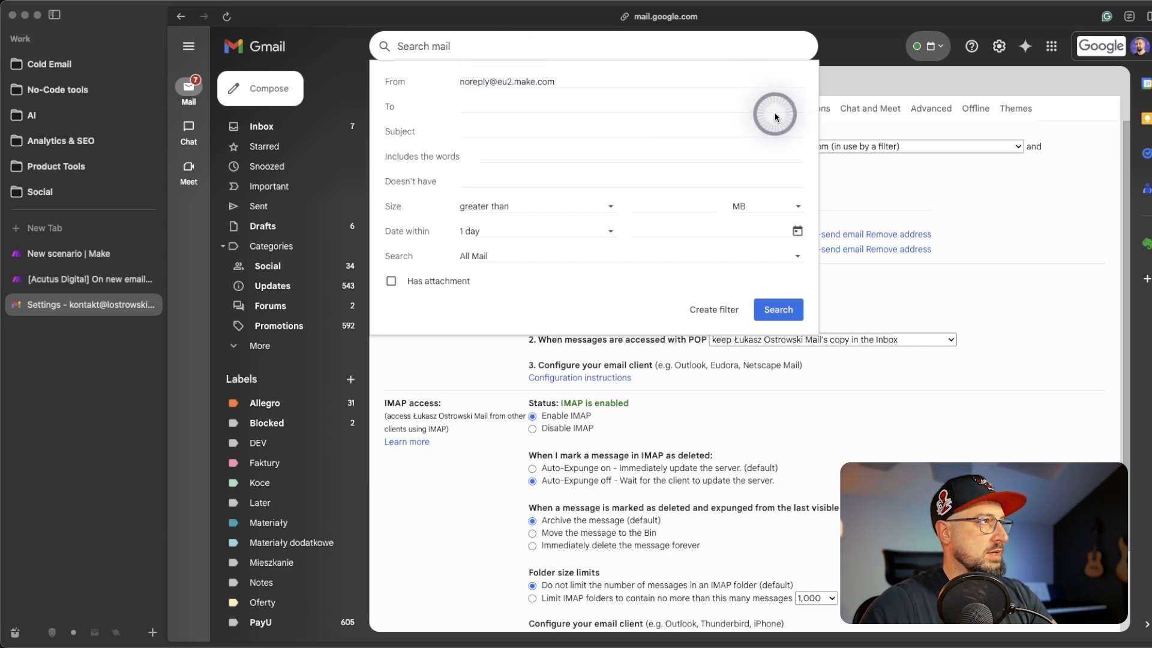
{"action": "left_click", "coordinate": [466, 132]}
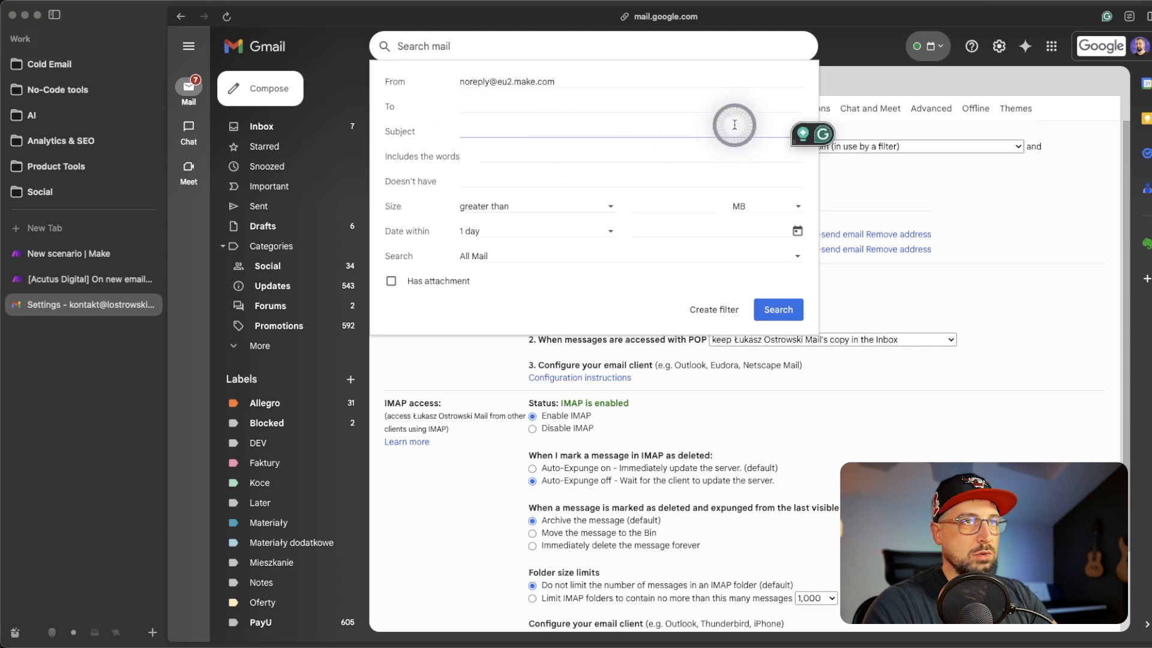
{"action": "type", "text": "warning"}
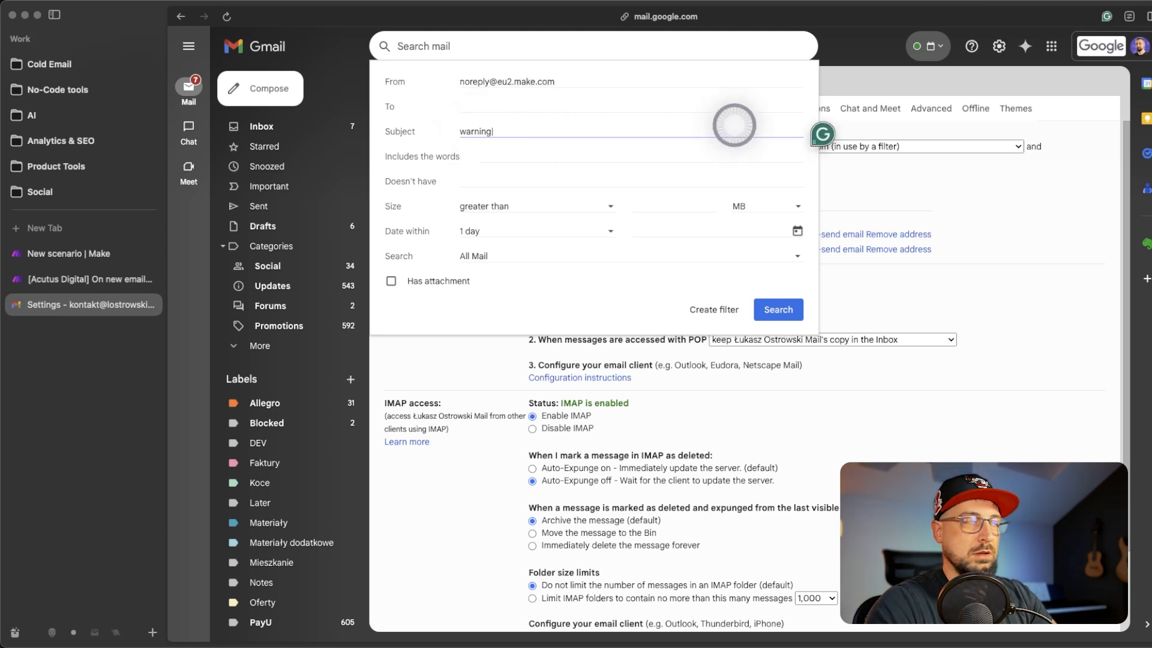
{"action": "type", "text": "|error|stopped"}
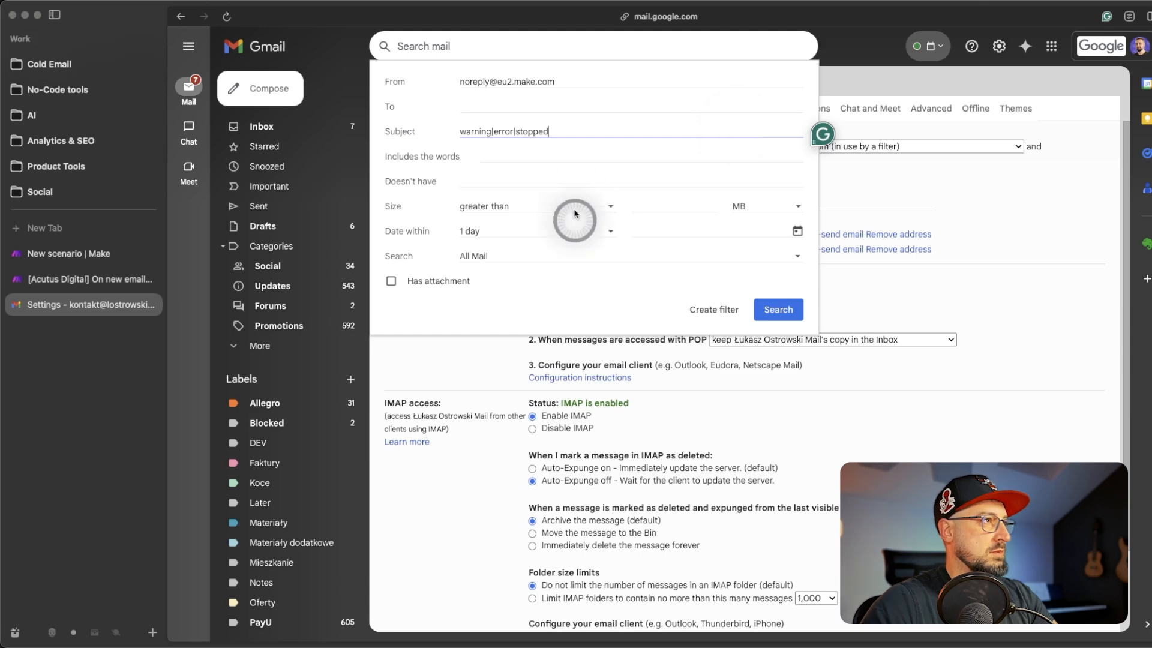
{"action": "left_click", "coordinate": [784, 311]}
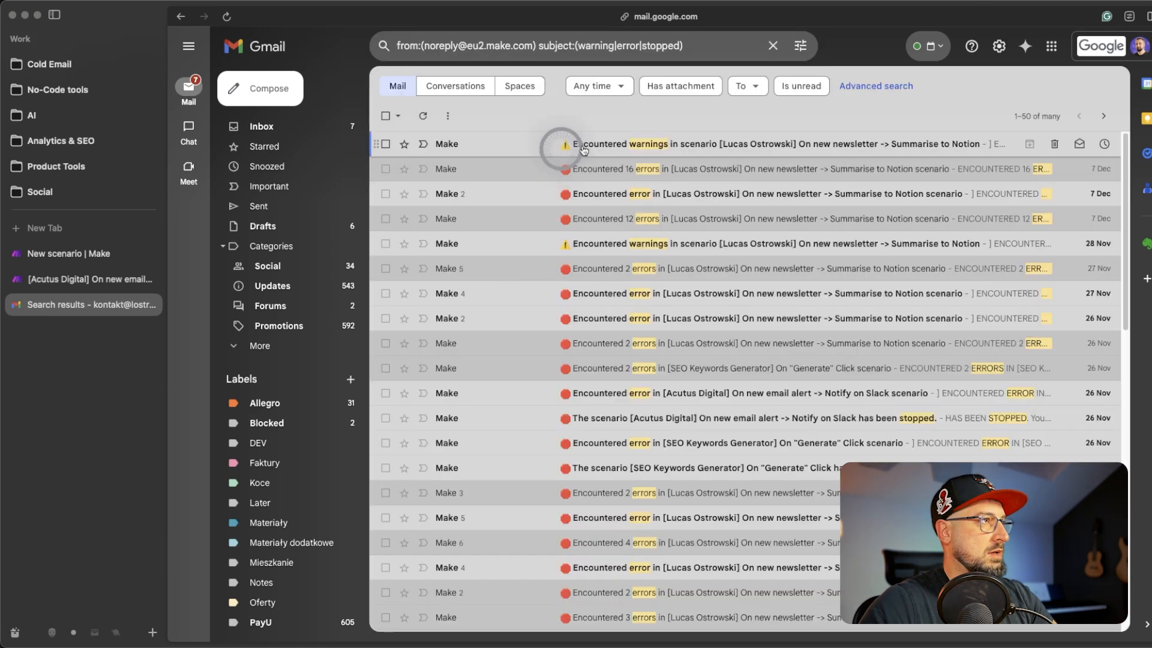
- Reopen the advanced search options for this query and start creating a filter from them
{"action": "scroll", "coordinate": [831, 321], "scroll_direction": "down", "scroll_amount": 11}
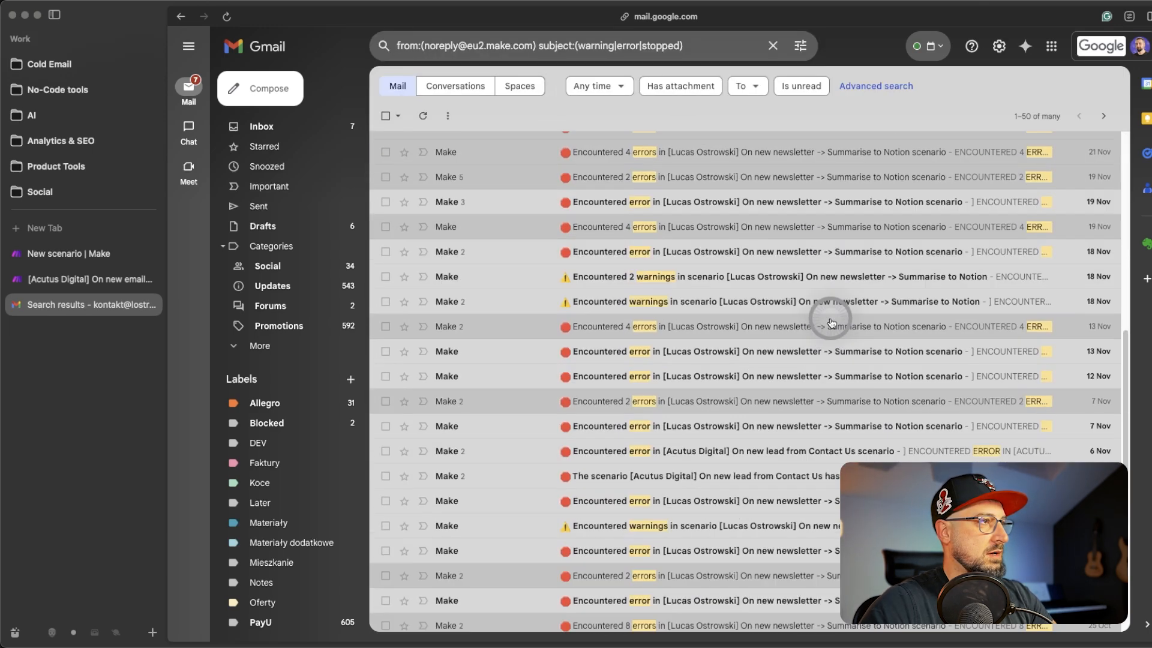
{"action": "scroll", "coordinate": [830, 320], "scroll_direction": "up", "scroll_amount": 11}
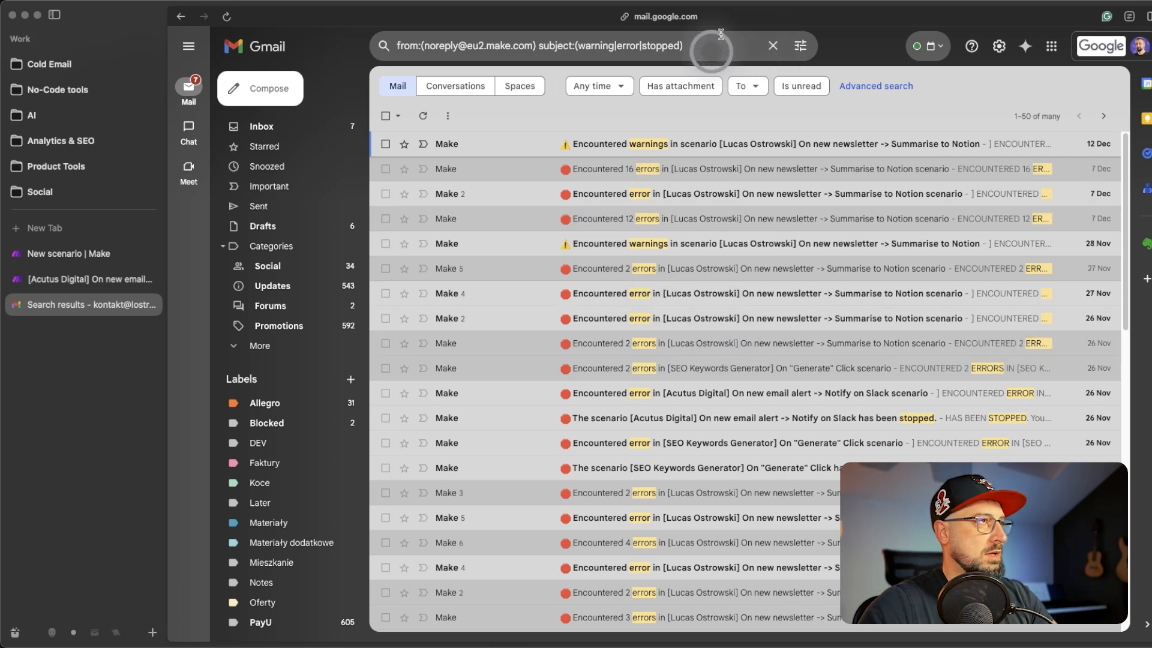
{"action": "left_click", "coordinate": [799, 48]}
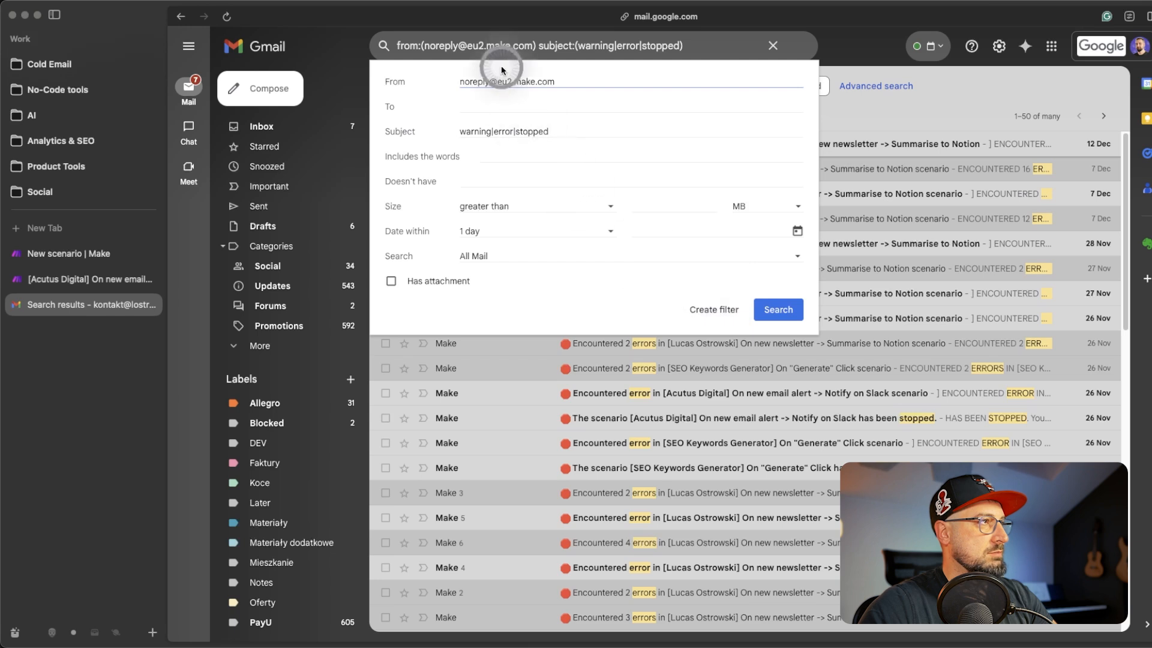
{"action": "left_click", "coordinate": [709, 312]}
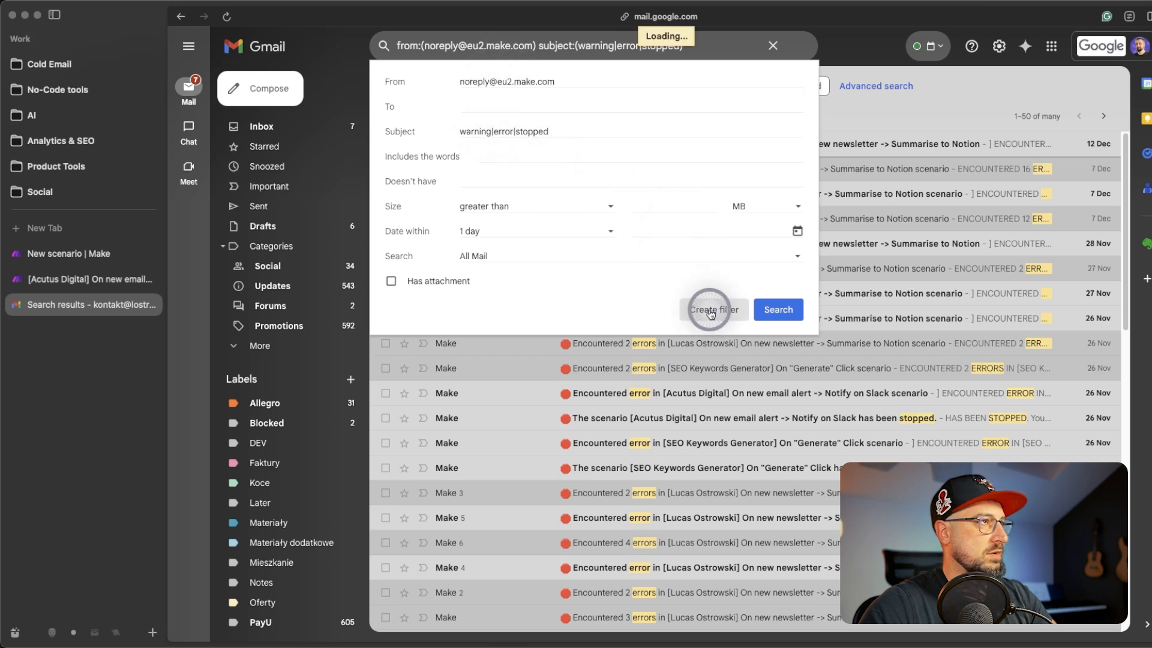
- Create a filter that skips the Inbox and forwards matches to the hook.eu2.make.com address
{"action": "left_click", "coordinate": [651, 248]}
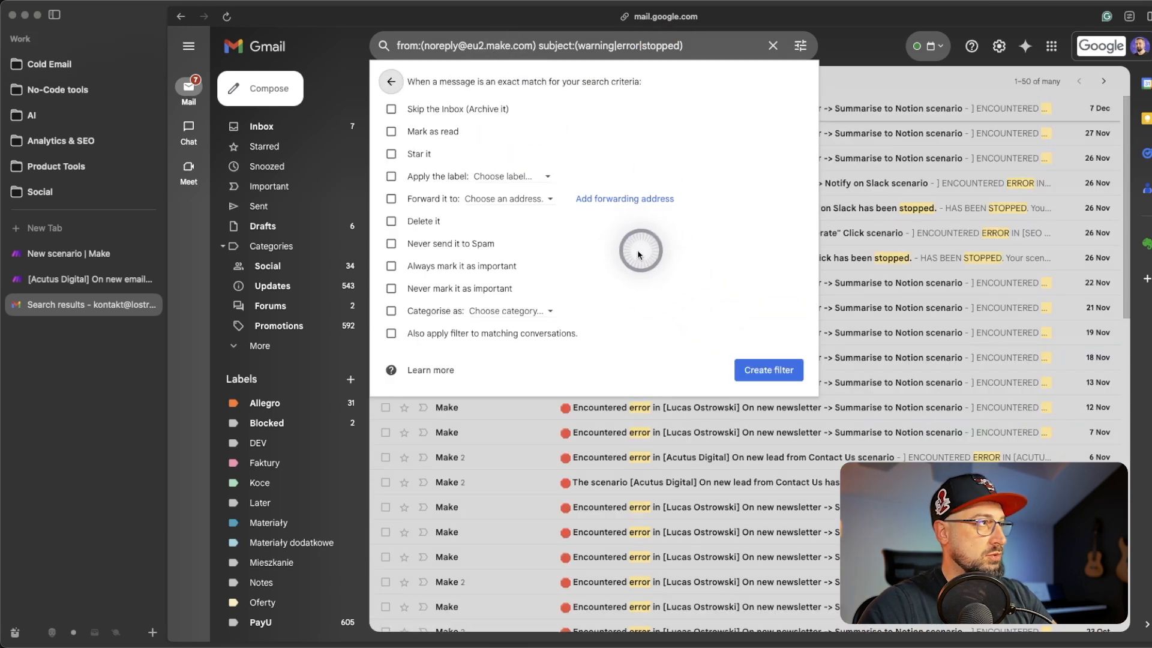
{"action": "left_click", "coordinate": [390, 199]}
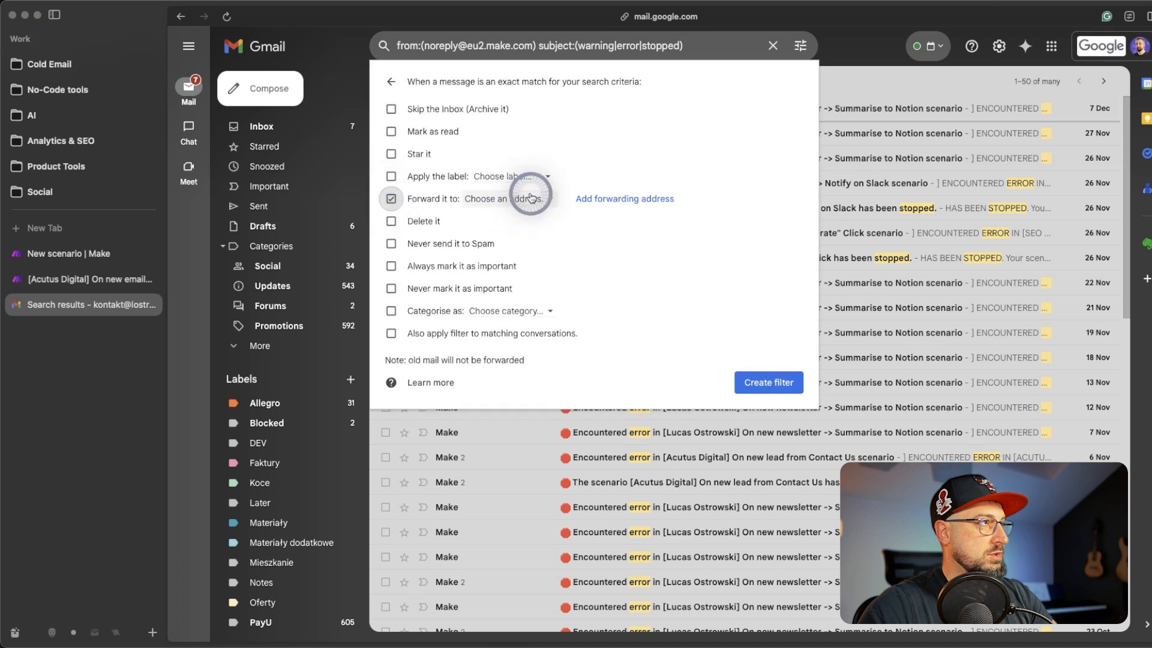
{"action": "left_click", "coordinate": [525, 199]}
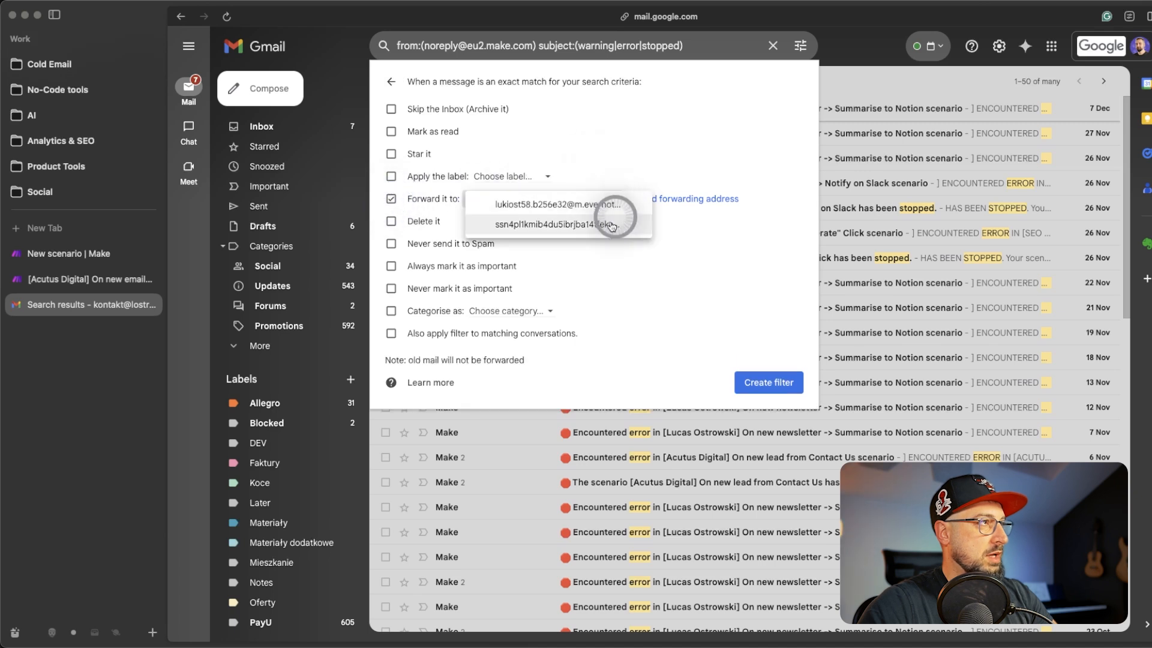
{"action": "left_click", "coordinate": [574, 225]}
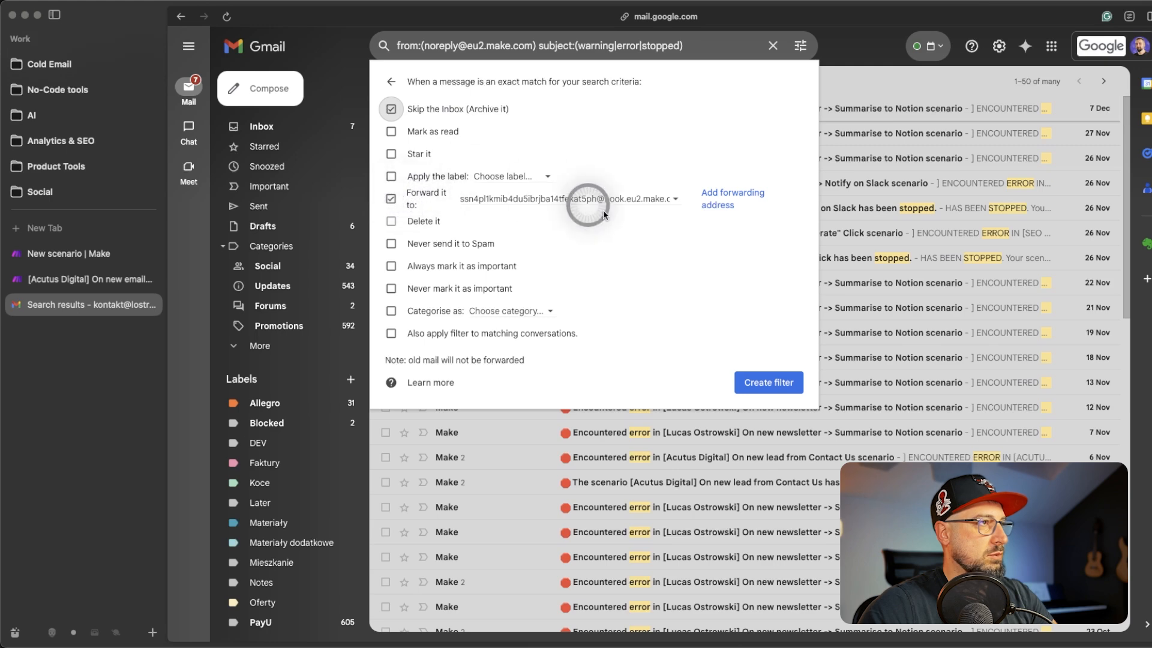
{"action": "left_click", "coordinate": [773, 384]}
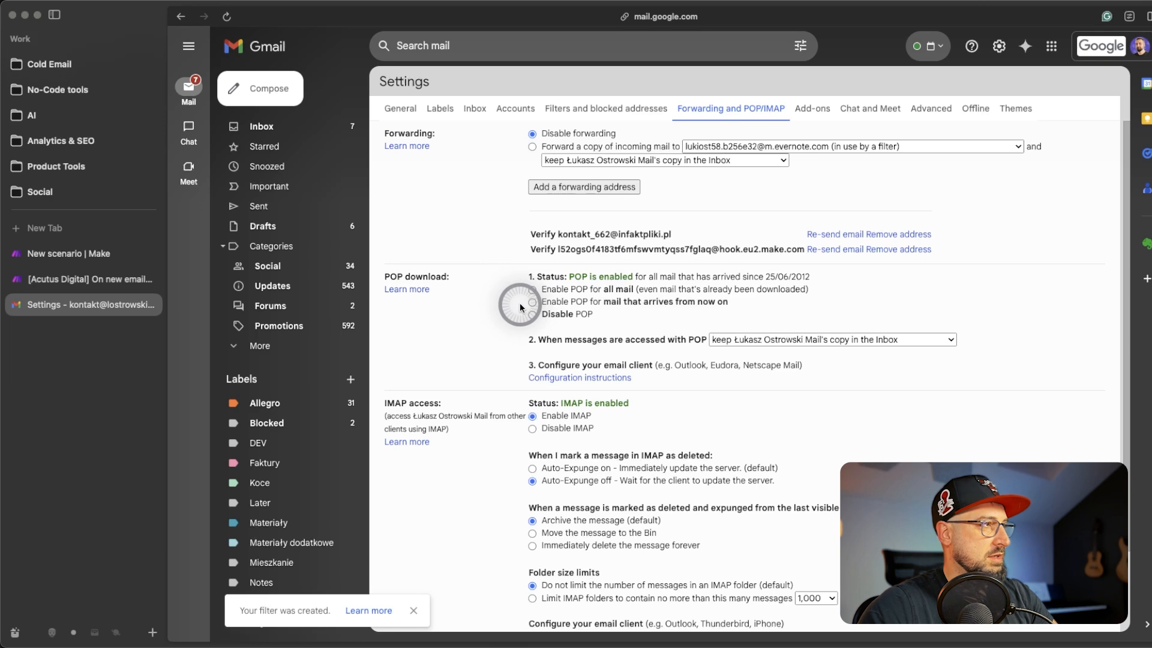
- Find the new filter under Filters and blocked addresses and search mail with its criteria
{"action": "left_click", "coordinate": [606, 108]}
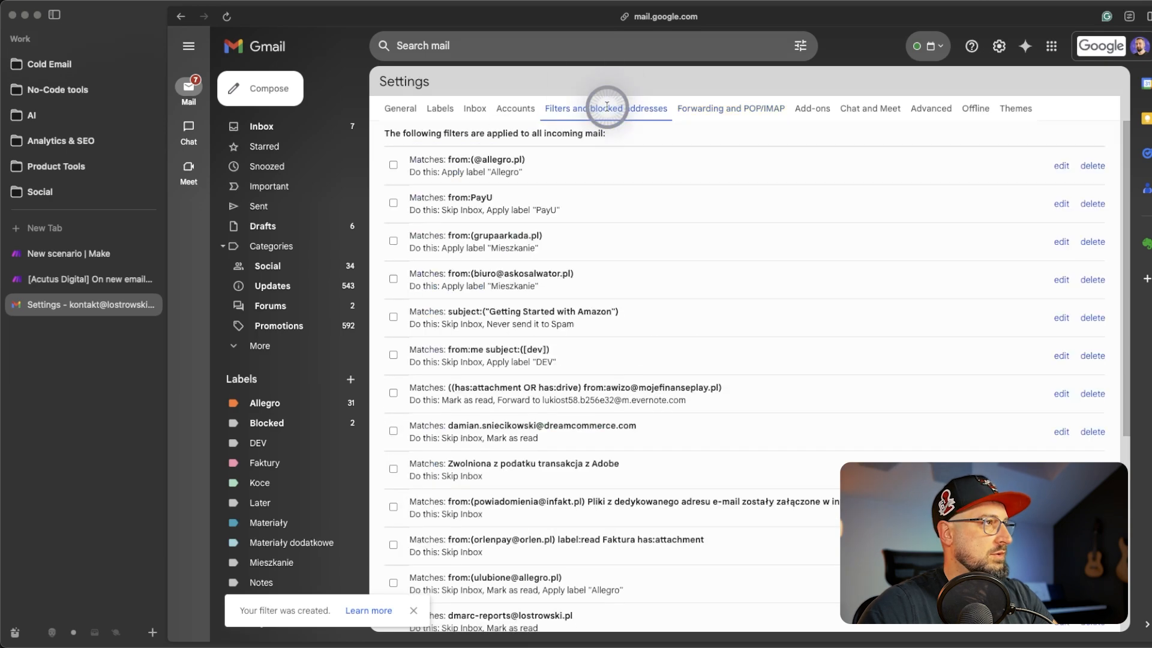
{"action": "scroll", "coordinate": [630, 156], "scroll_direction": "down", "scroll_amount": 6}
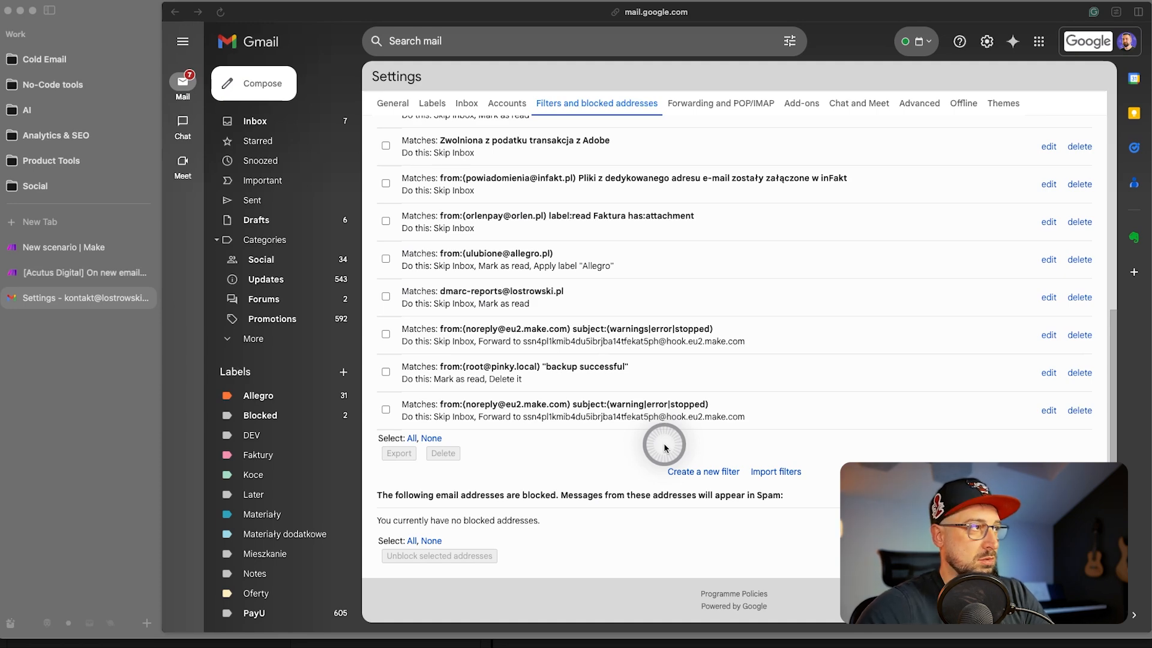
{"action": "left_click_drag", "start_coordinate": [440, 404], "coordinate": [709, 404]}
{"action": "key", "text": "super+c"}
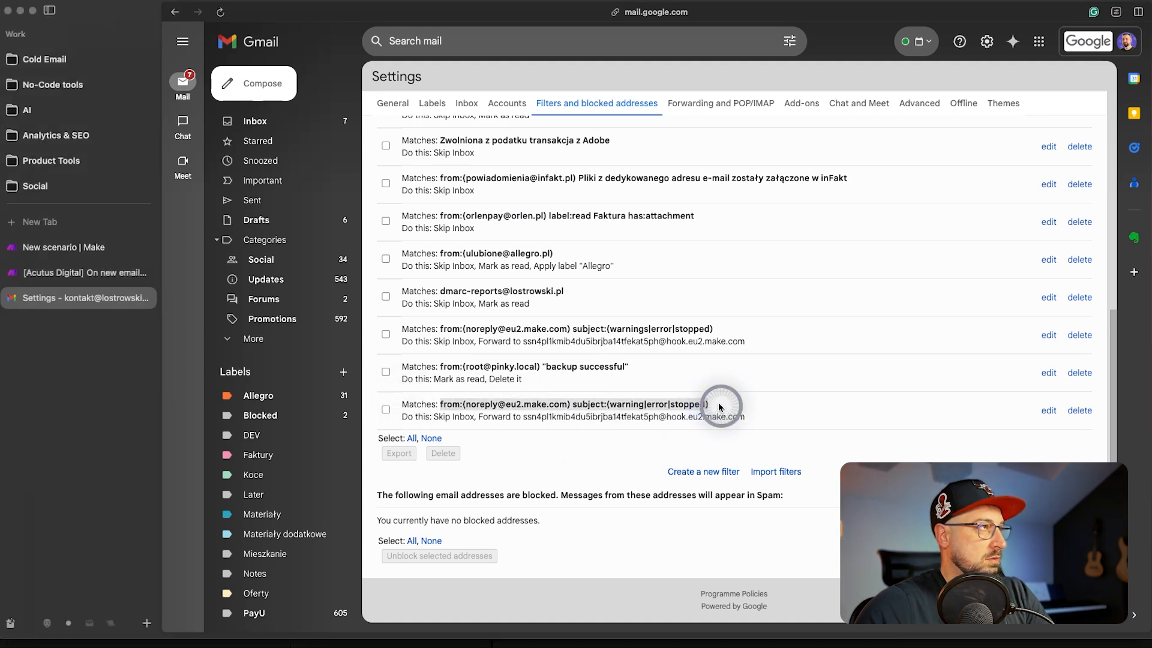
{"action": "left_click", "coordinate": [458, 43]}
{"action": "key", "text": "super+v"}
{"action": "key", "text": "Return"}
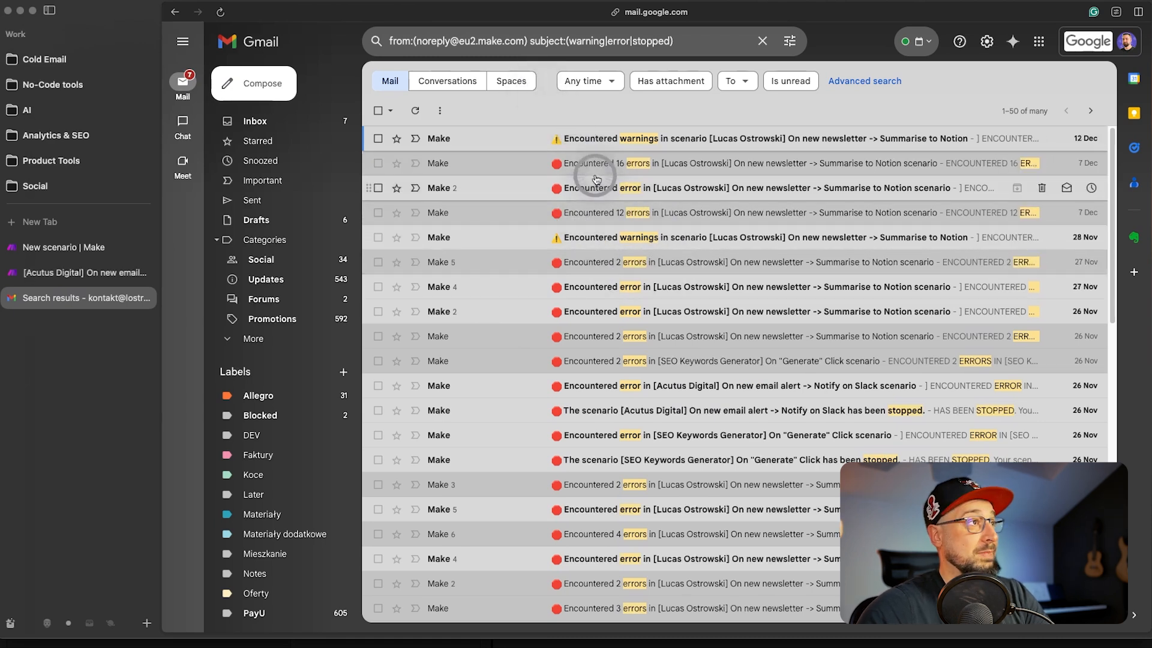
- Run the Make scenario once, then forward the newest warnings alert email to the mailhook address
{"action": "left_click", "coordinate": [86, 244]}
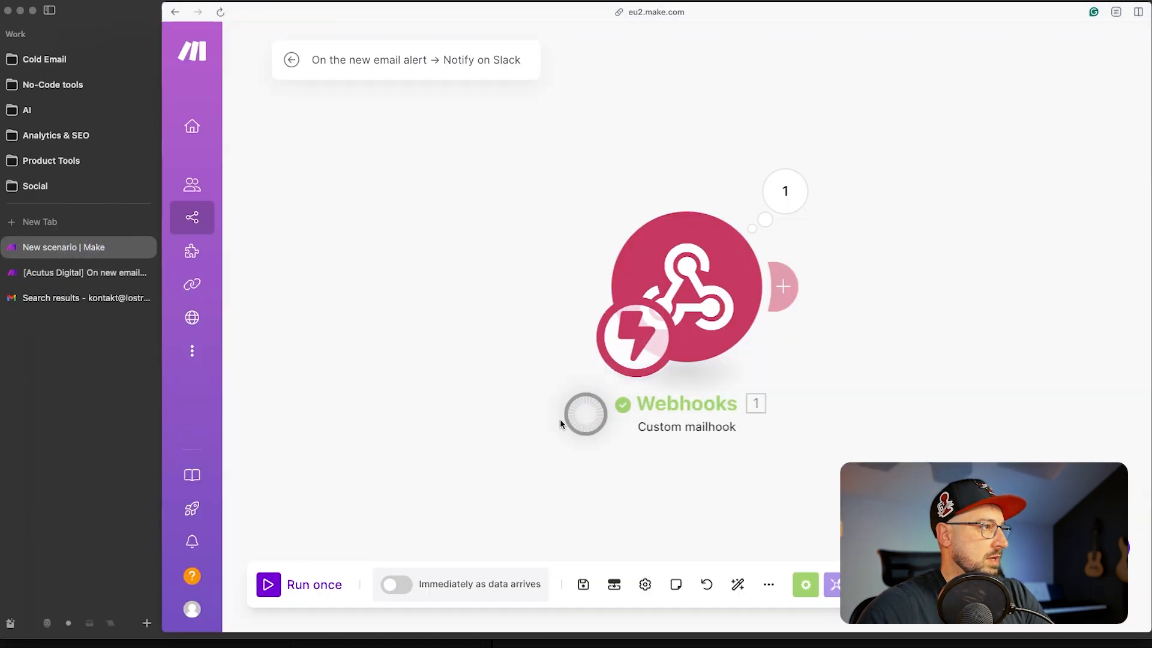
{"action": "left_click", "coordinate": [269, 585]}
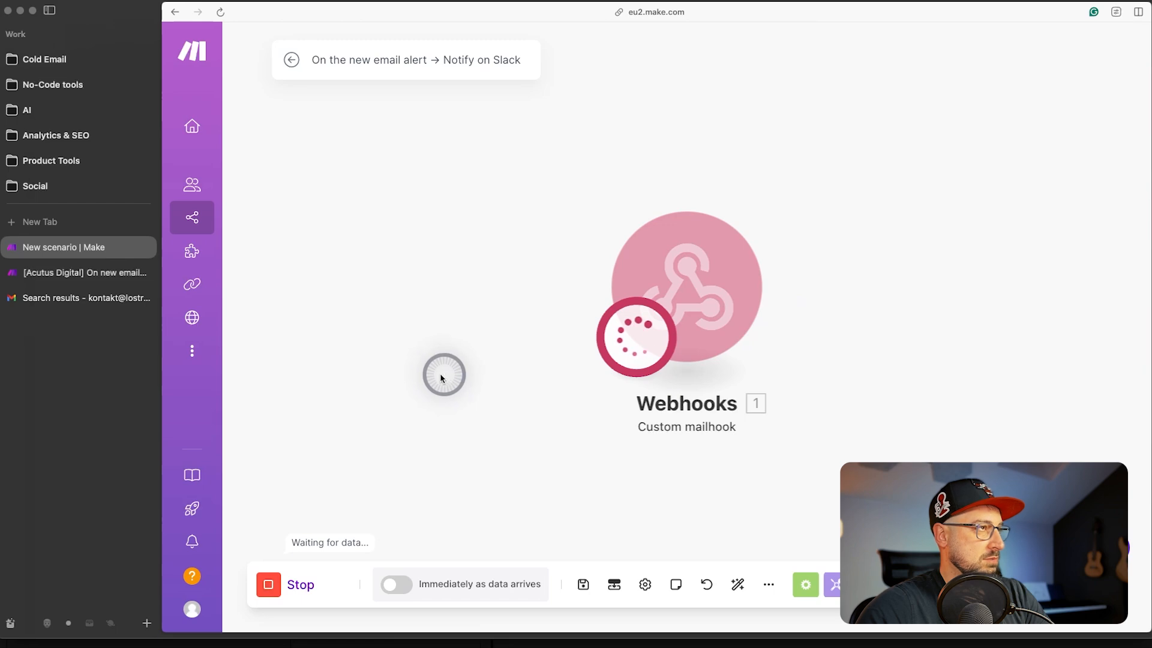
{"action": "left_click", "coordinate": [84, 298]}
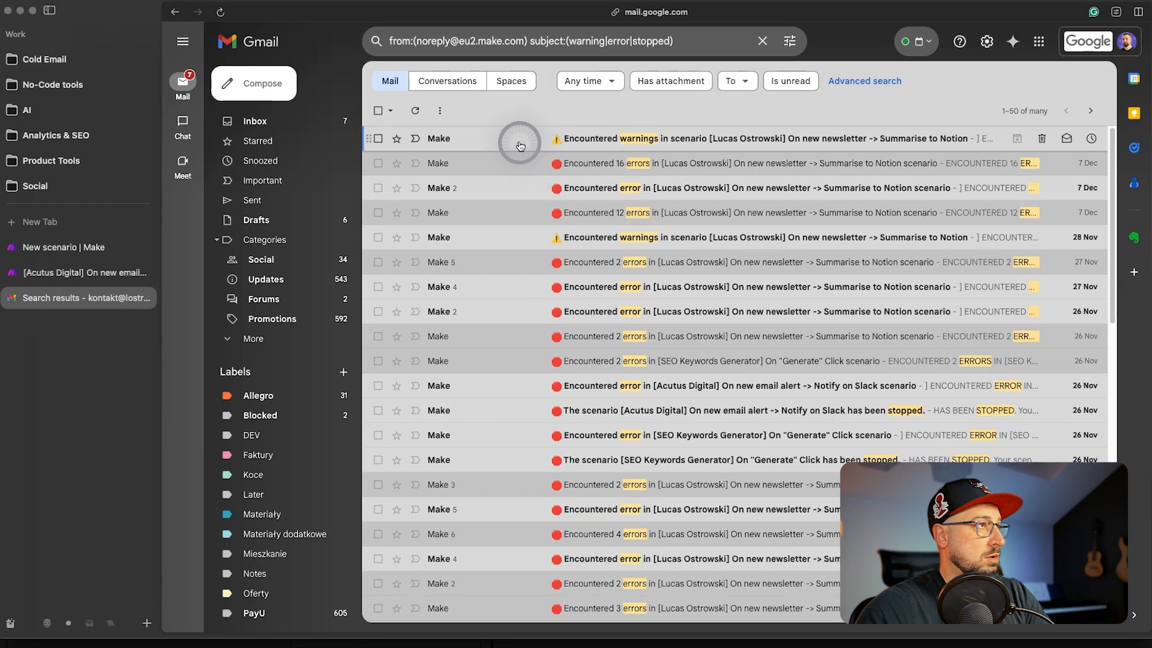
{"action": "left_click", "coordinate": [489, 137]}
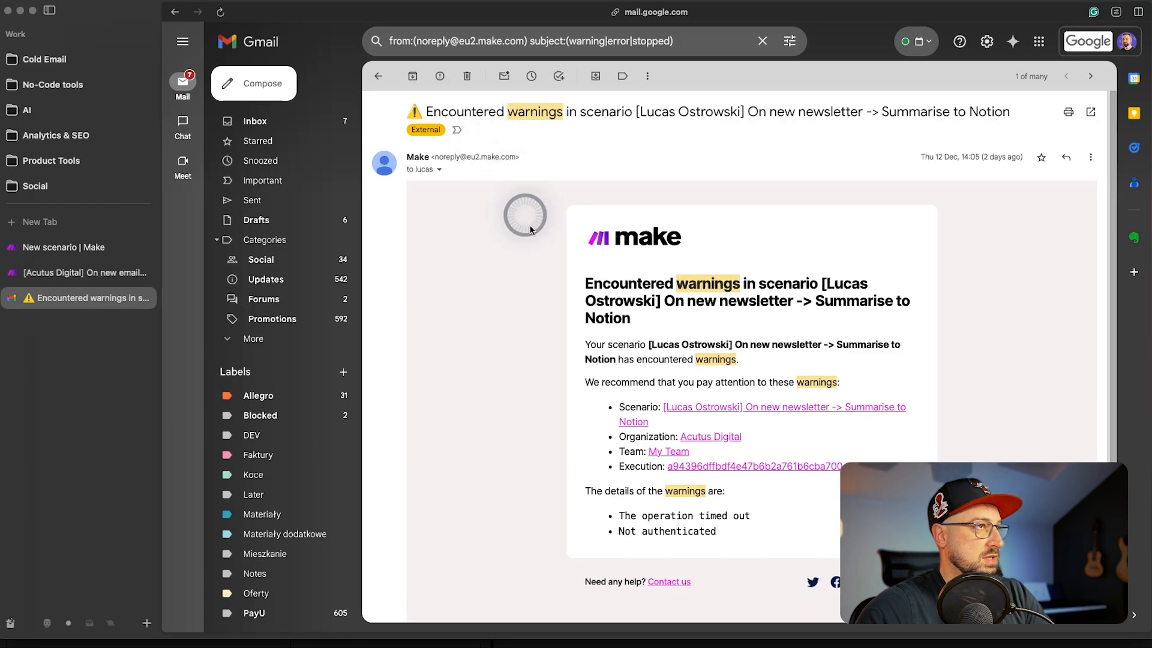
{"action": "left_click", "coordinate": [1091, 158]}
{"action": "left_click", "coordinate": [1014, 200]}
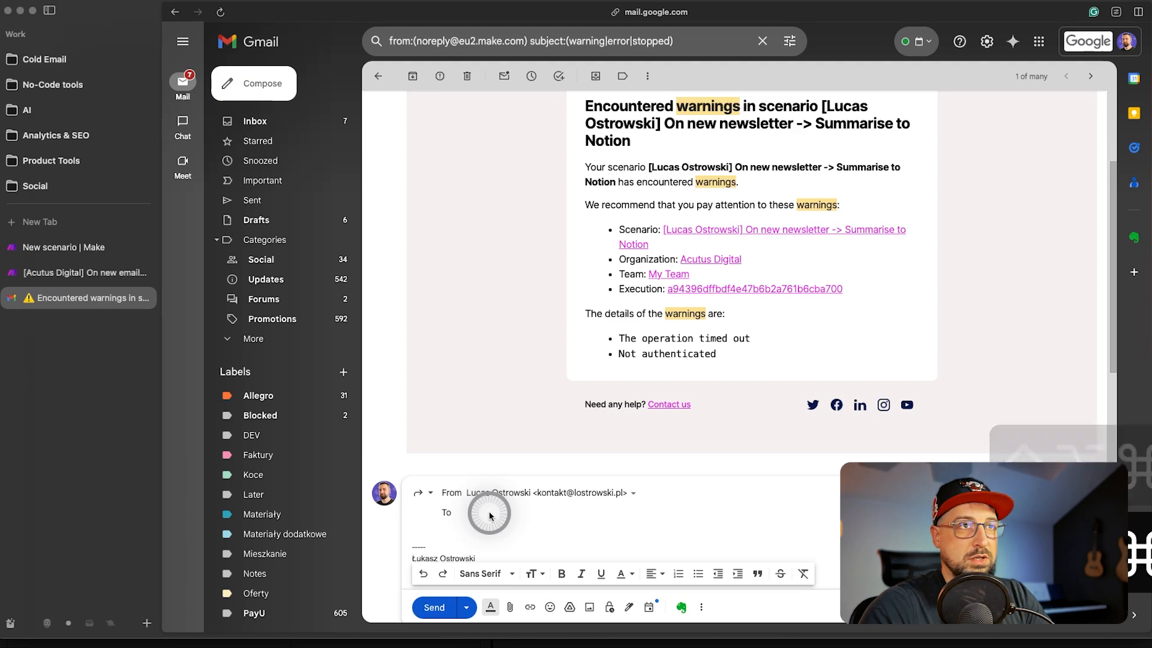
{"action": "key", "text": "ctrl+v"}
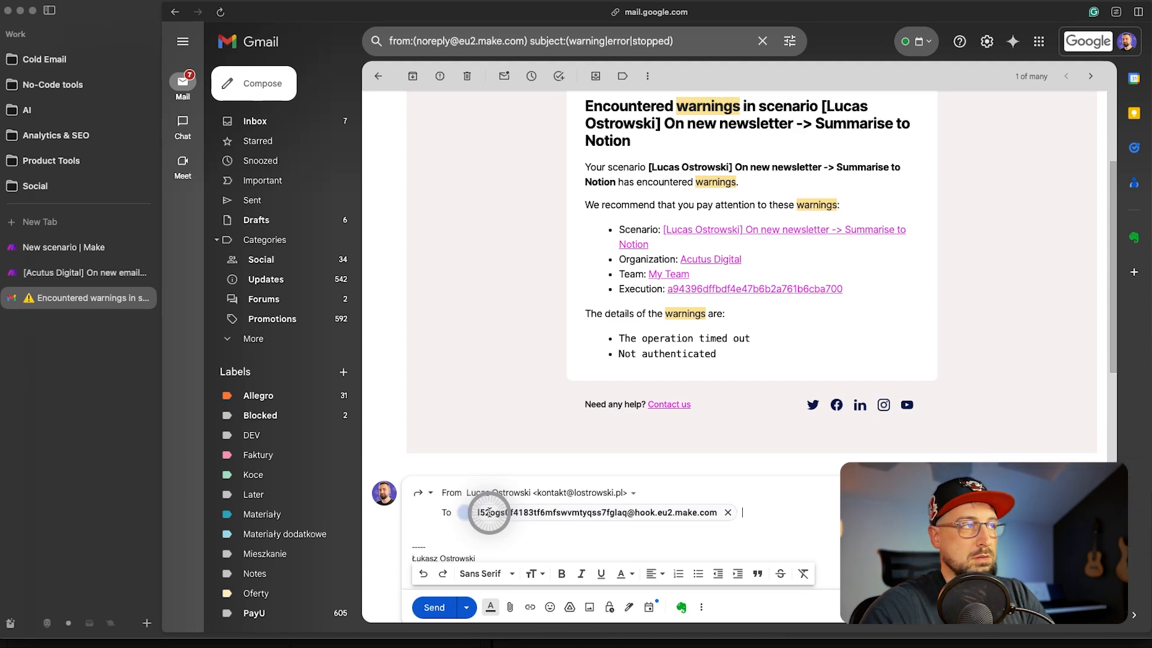
{"action": "left_click", "coordinate": [439, 593]}
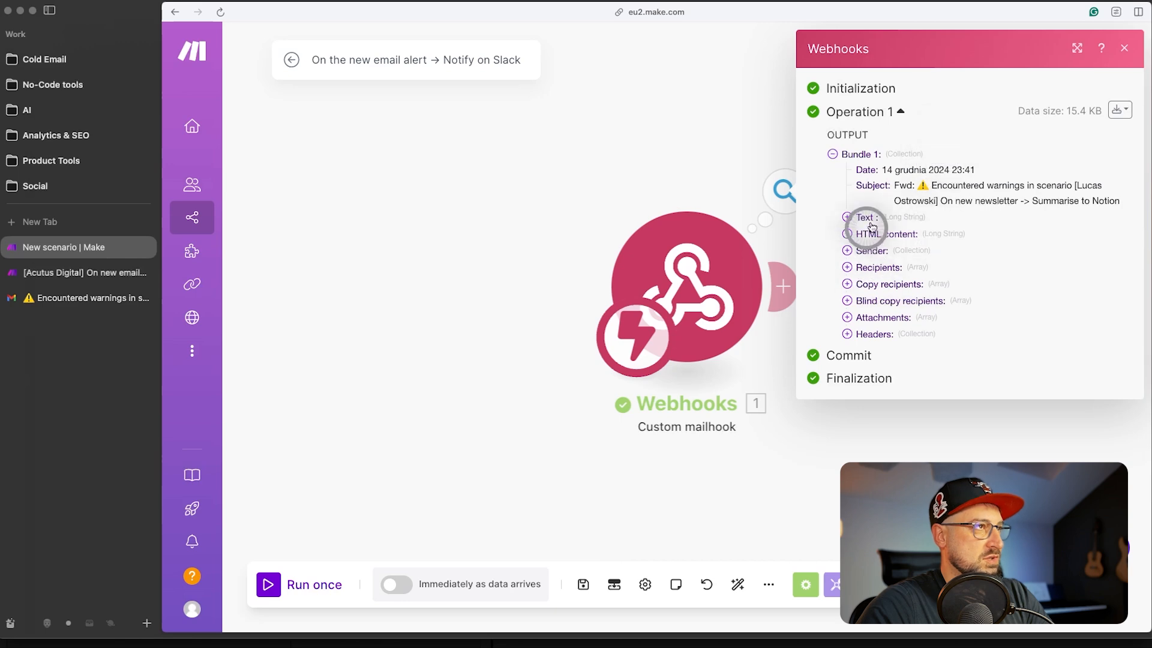
- Review the forwarded email's Subject and Text body in the Webhooks output, then shift the canvas left
{"action": "mouse_move", "coordinate": [935, 184]}
{"action": "left_mouse_down"}
{"action": "mouse_move", "coordinate": [1080, 188]}
{"action": "mouse_move", "coordinate": [923, 186]}
{"action": "left_mouse_up"}
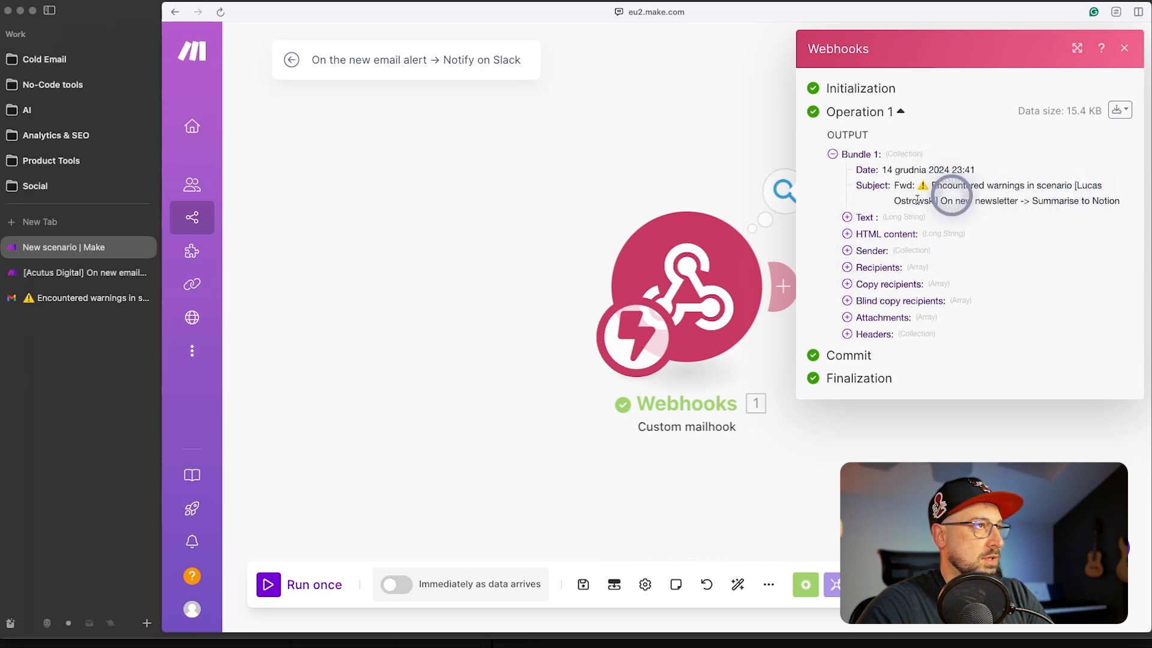
{"action": "left_click", "coordinate": [846, 218]}
{"action": "scroll", "coordinate": [822, 452], "scroll_direction": "down", "scroll_amount": 1}
{"action": "left_click", "coordinate": [846, 210]}
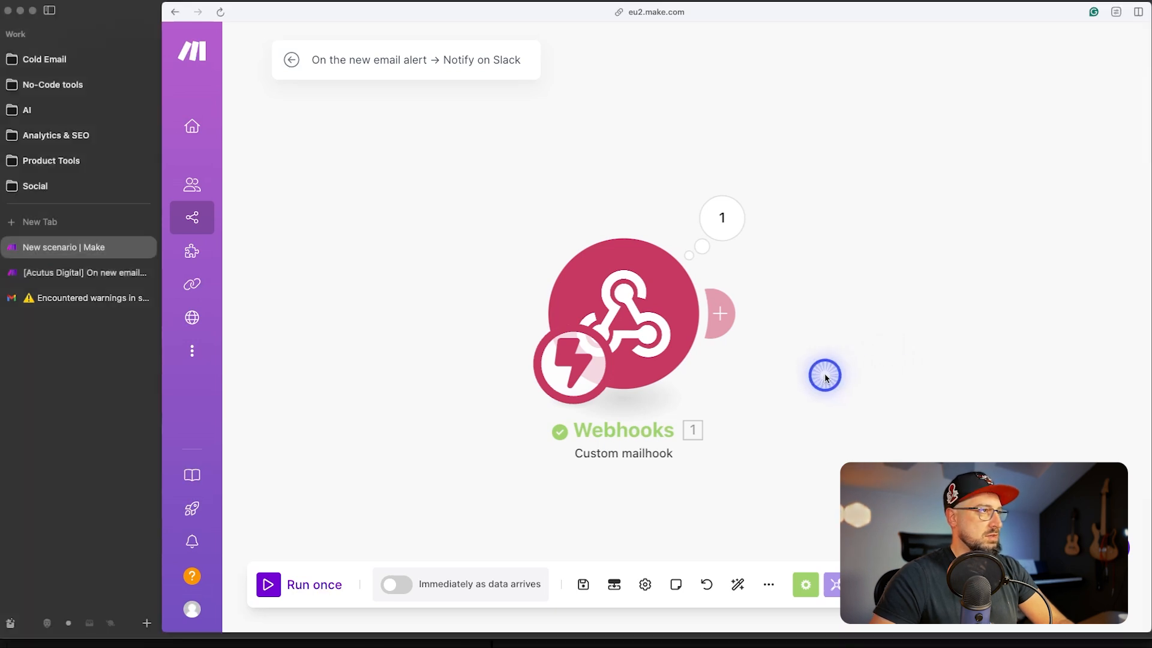
{"action": "left_click_drag", "start_coordinate": [936, 381], "coordinate": [829, 373]}
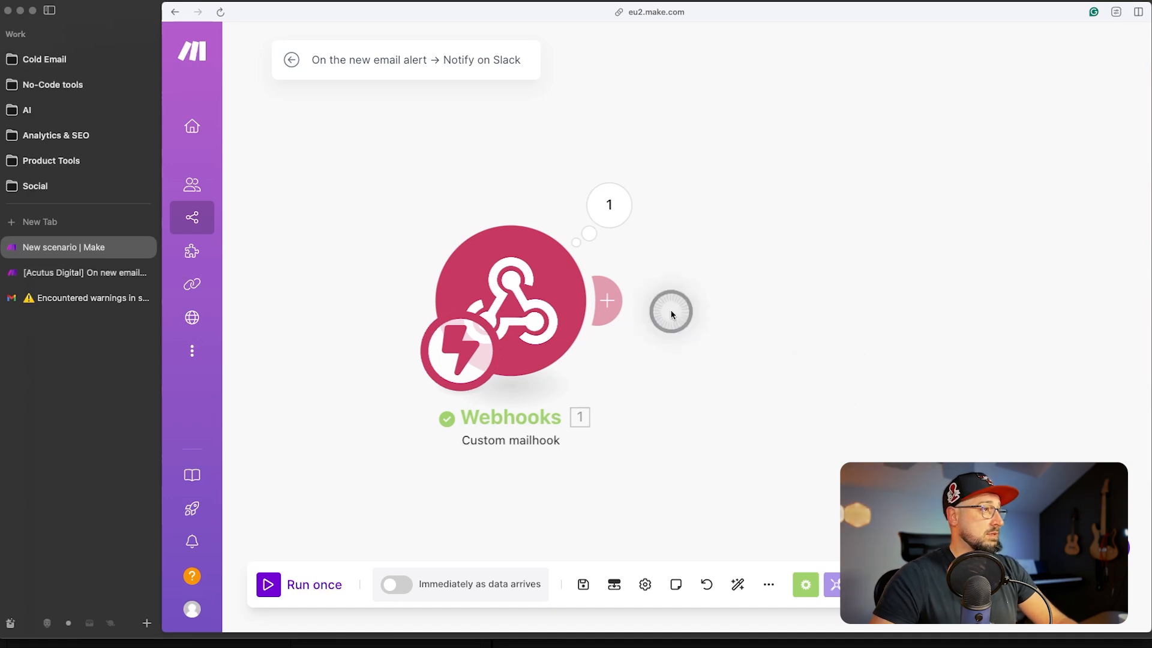
- Add an OpenAI Create a Completion module after the Webhooks trigger, using model gpt-4o-mini
{"action": "left_click", "coordinate": [613, 301]}
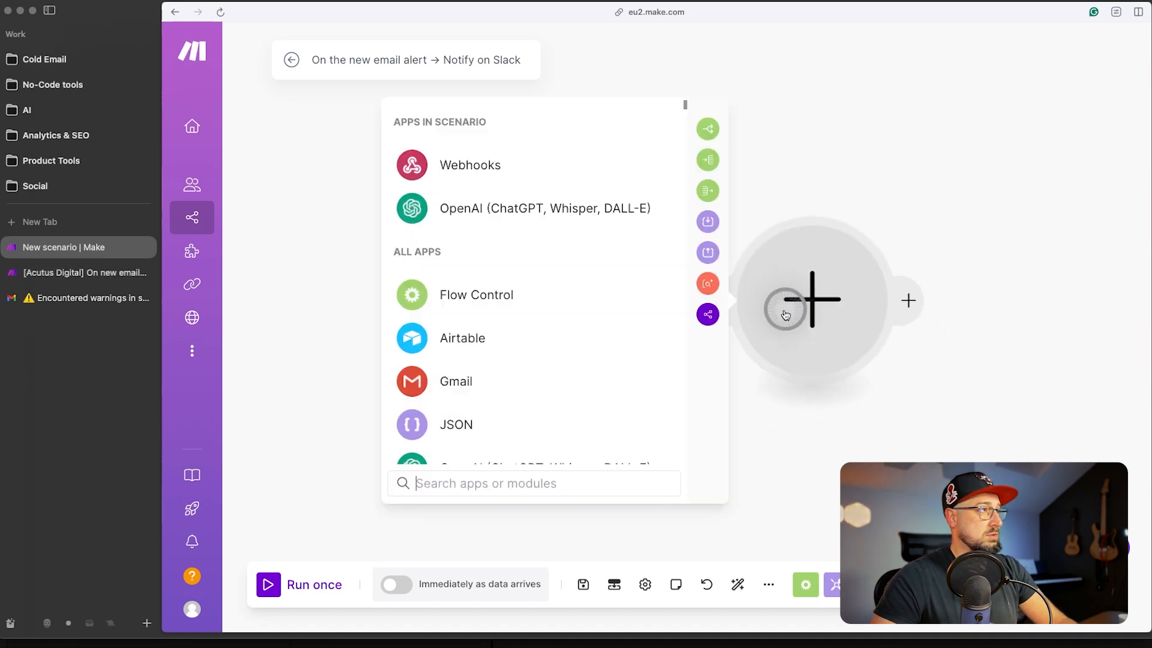
{"action": "left_click", "coordinate": [546, 210]}
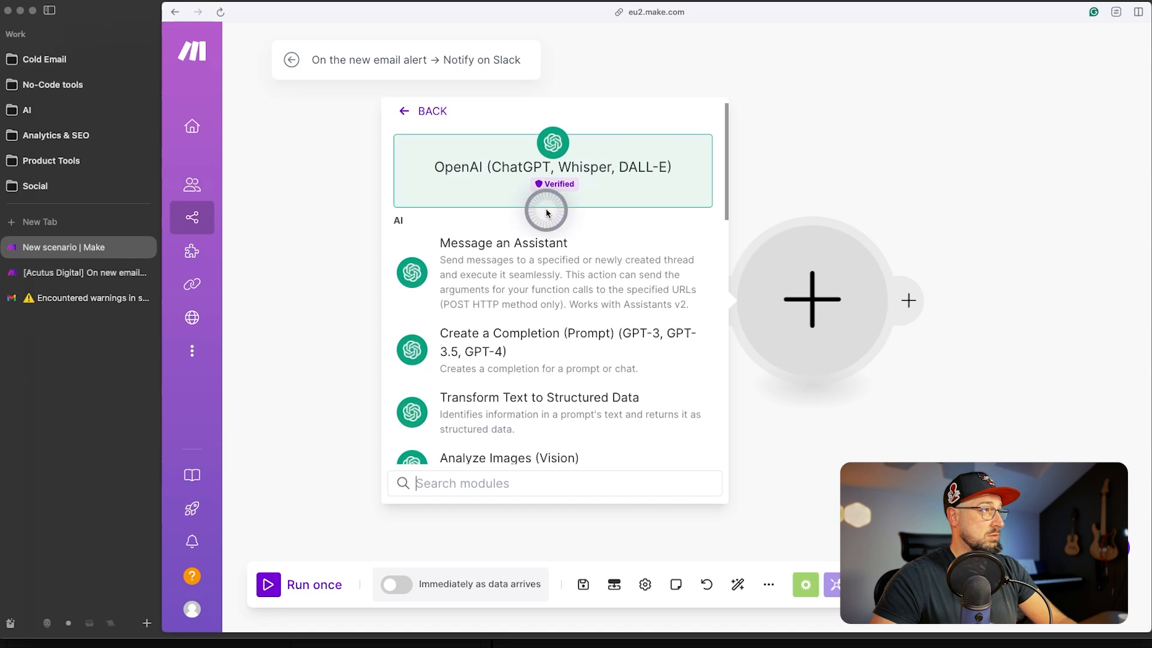
{"action": "scroll", "coordinate": [597, 159], "scroll_direction": "down", "scroll_amount": 1}
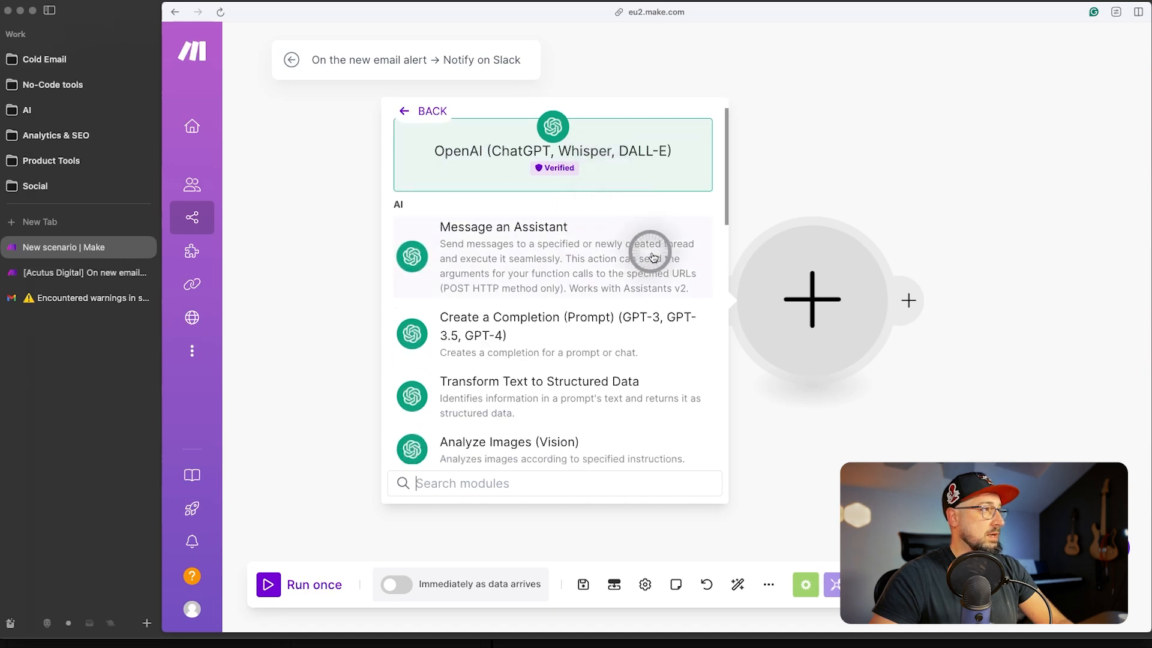
{"action": "left_click", "coordinate": [497, 340]}
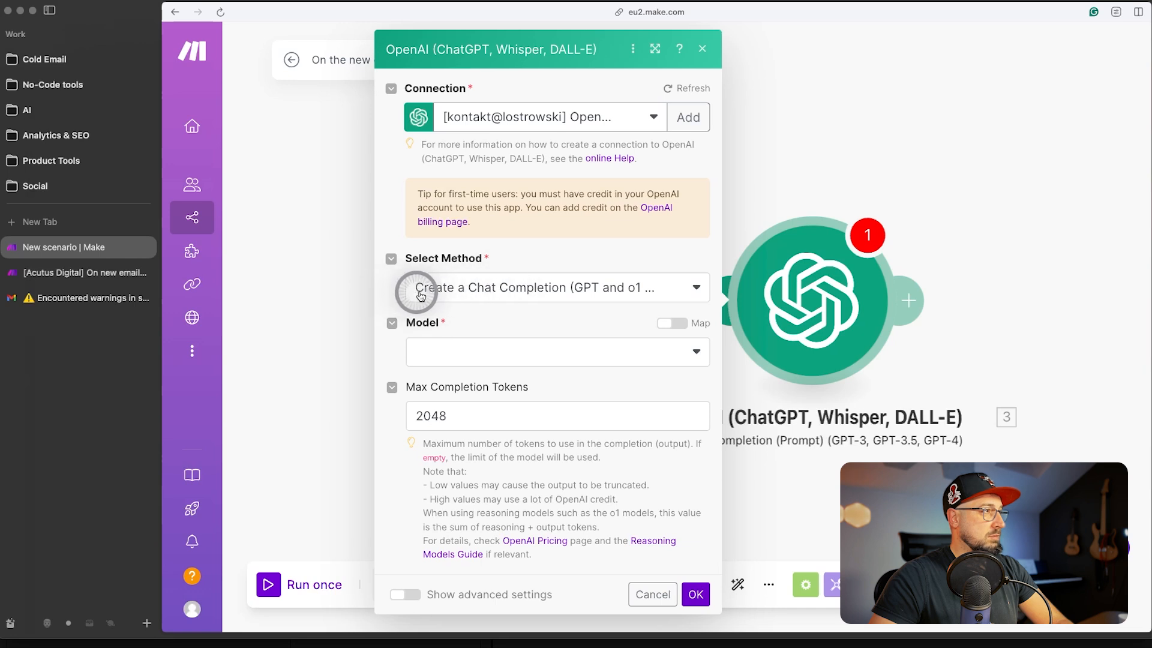
{"action": "left_click", "coordinate": [669, 354]}
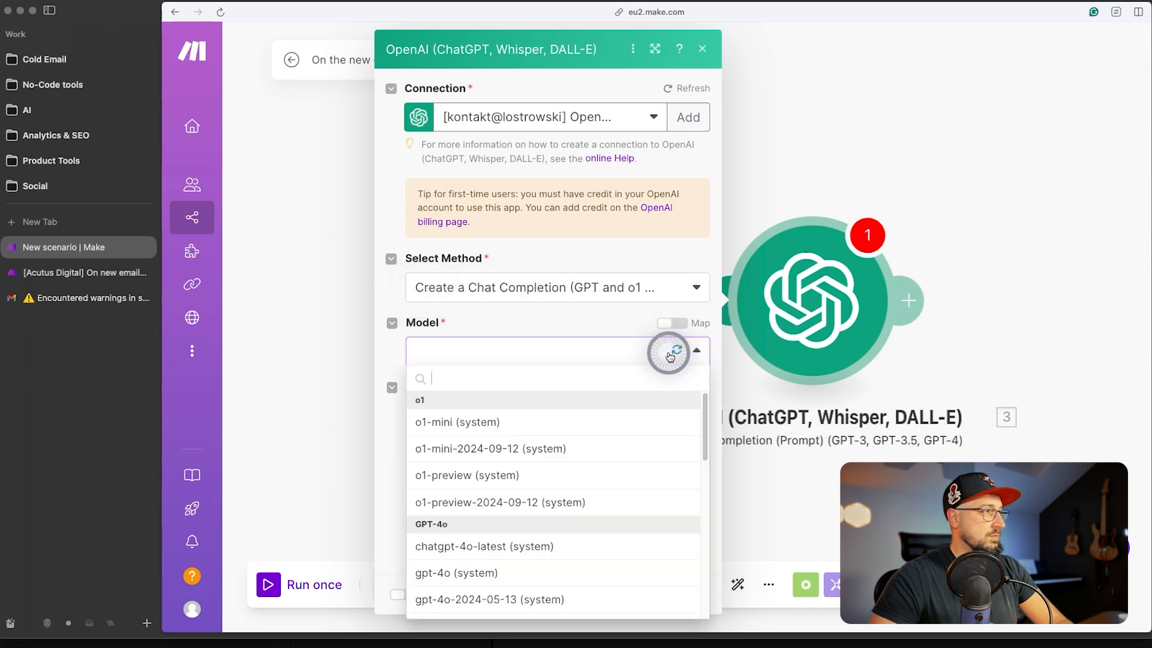
{"action": "scroll", "coordinate": [529, 572], "scroll_direction": "down", "scroll_amount": 3}
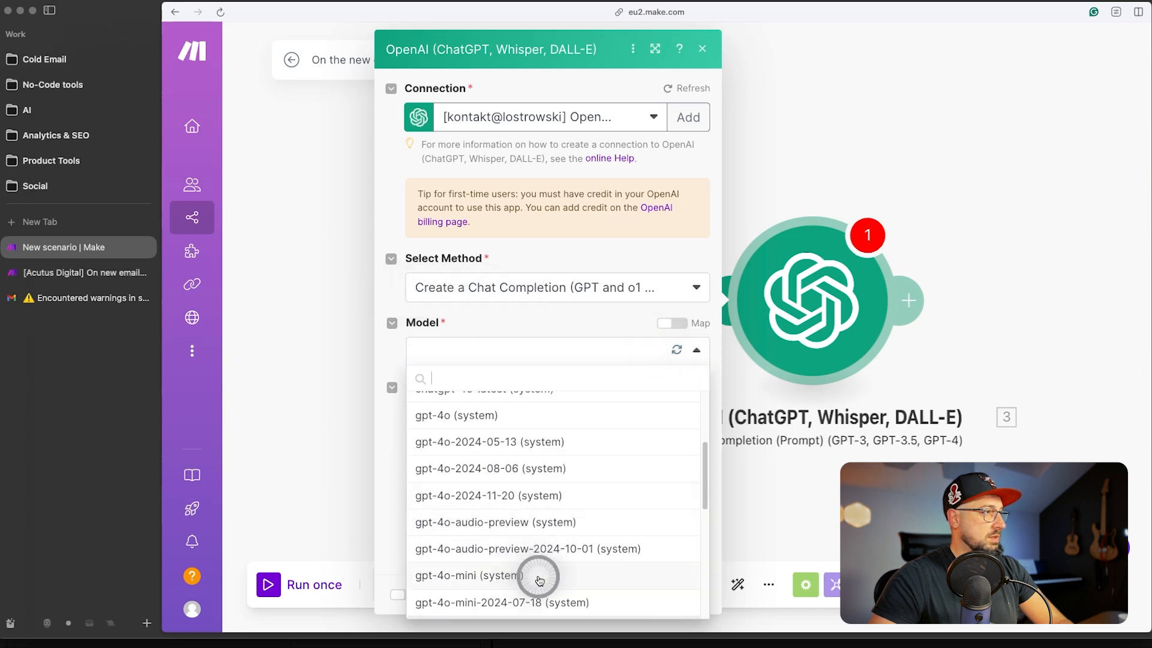
{"action": "left_click", "coordinate": [535, 580]}
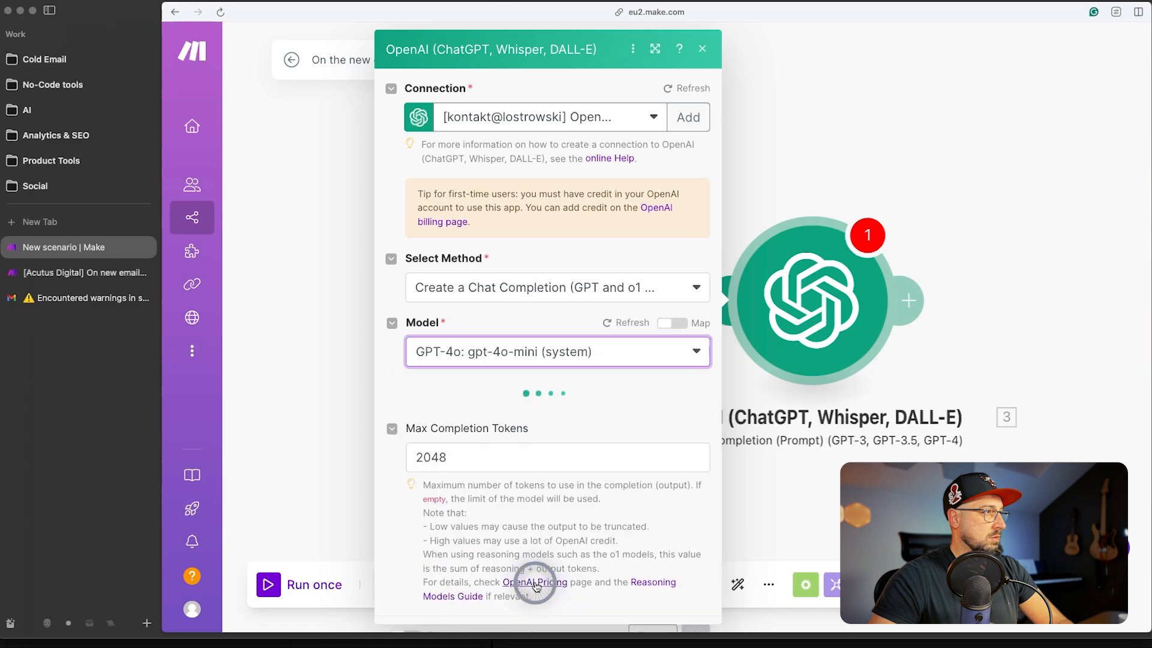
- Add Message 1 with the Assistant role, ready for its text content
{"action": "scroll", "coordinate": [432, 355], "scroll_direction": "down", "scroll_amount": 1}
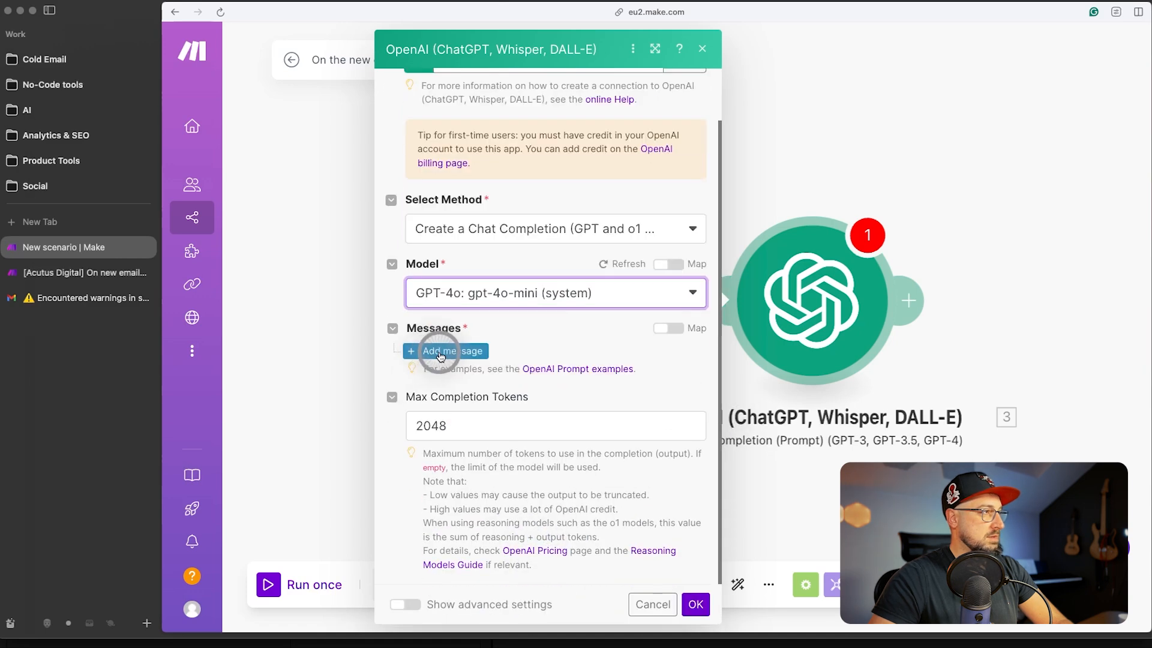
{"action": "left_click", "coordinate": [440, 354]}
{"action": "scroll", "coordinate": [528, 342], "scroll_direction": "down", "scroll_amount": 2}
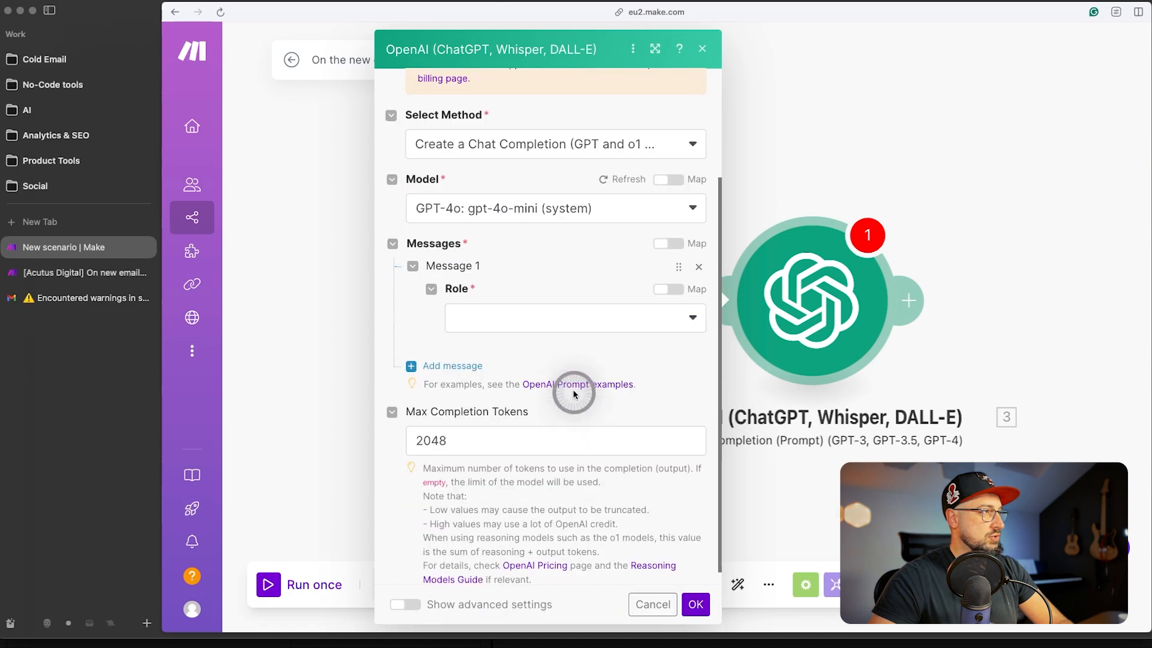
{"action": "left_click", "coordinate": [553, 320]}
{"action": "left_click", "coordinate": [537, 405]}
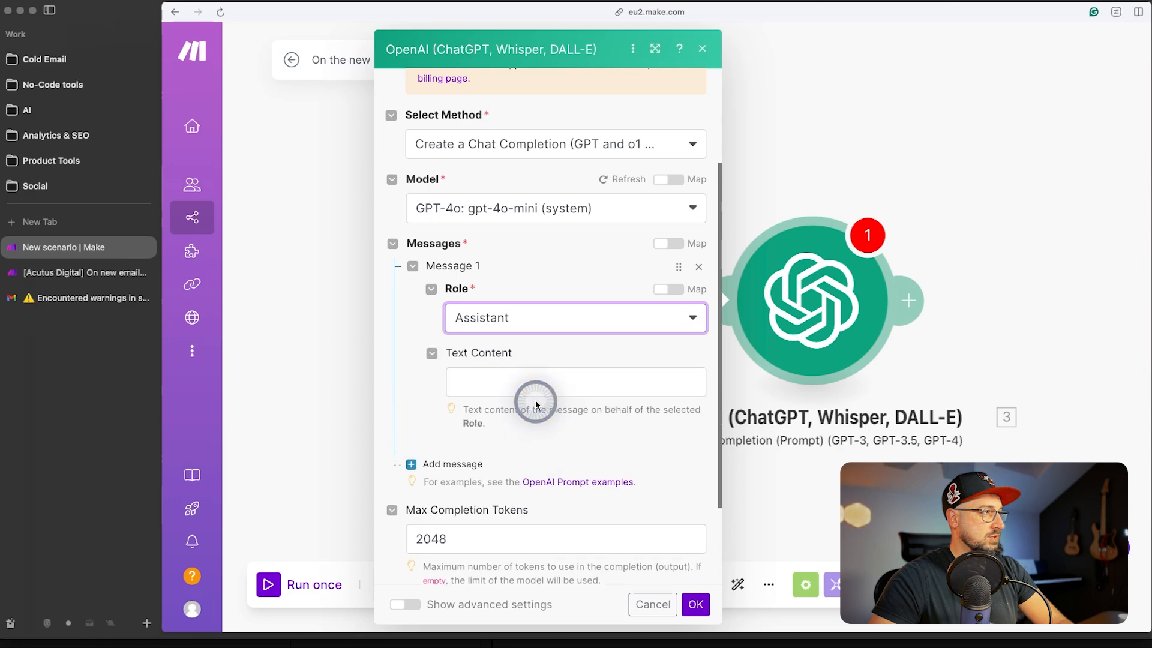
{"action": "left_click", "coordinate": [531, 387]}
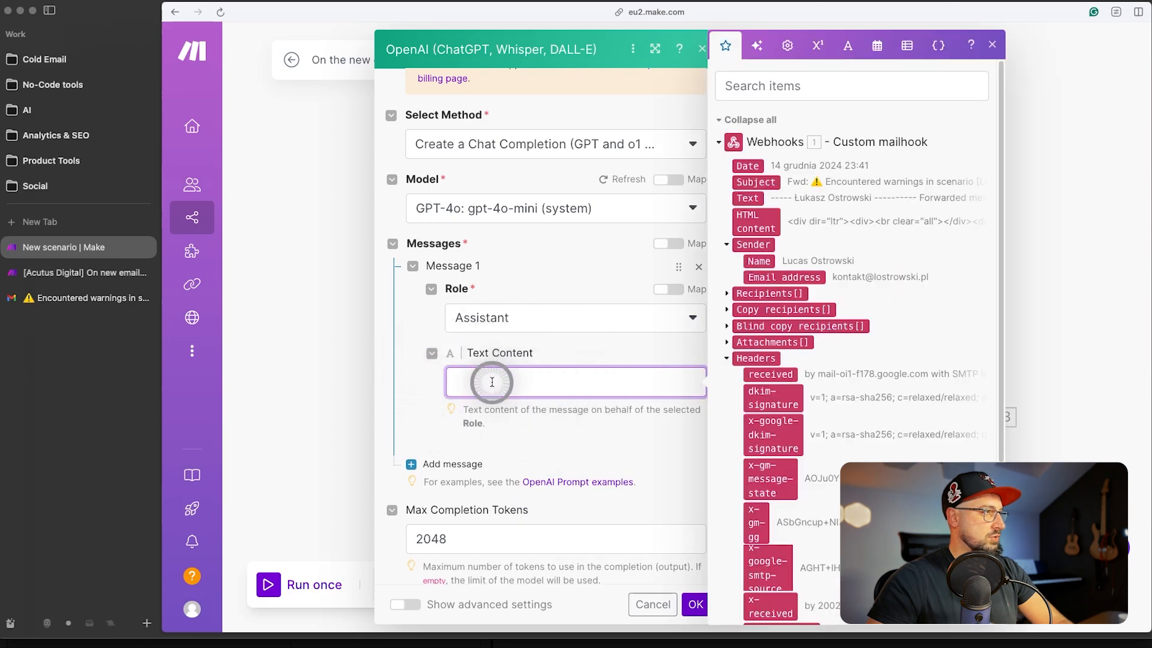
- Paste the JSON-extraction prompt with warning/error and stopped-execution templates into Message 1, then scroll through to check it
{"action": "key", "text": "cmd+v"}
{"action": "scroll", "coordinate": [525, 336], "scroll_direction": "up", "scroll_amount": 5}
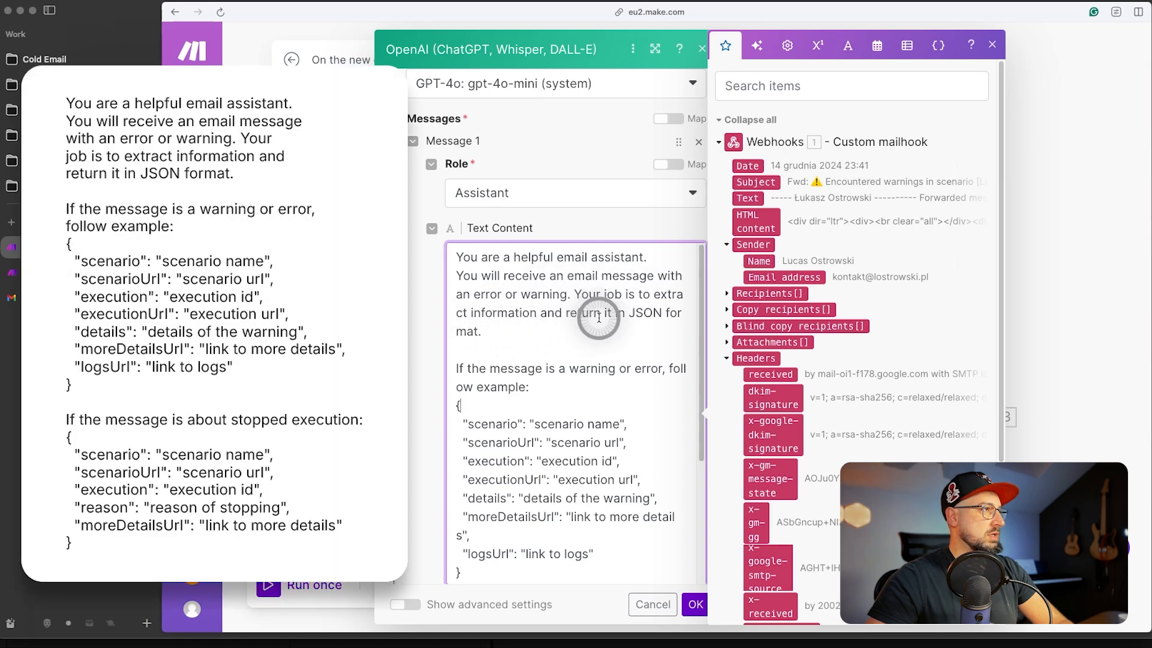
{"action": "scroll", "coordinate": [494, 321], "scroll_direction": "down", "scroll_amount": 2}
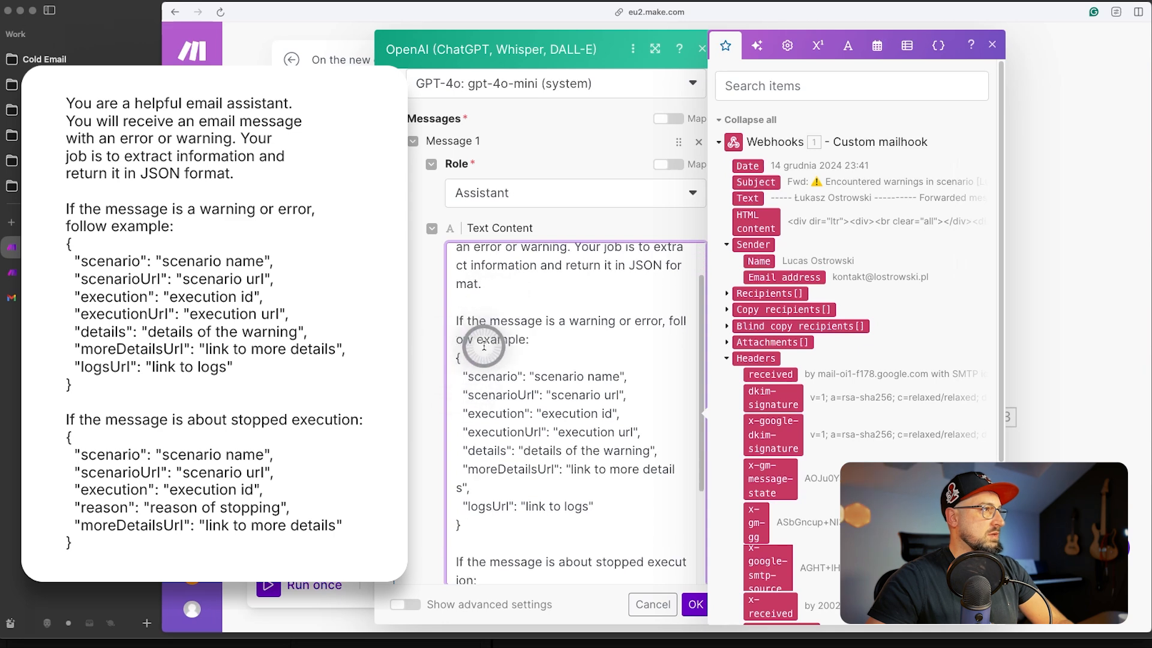
{"action": "scroll", "coordinate": [636, 310], "scroll_direction": "down", "scroll_amount": 1}
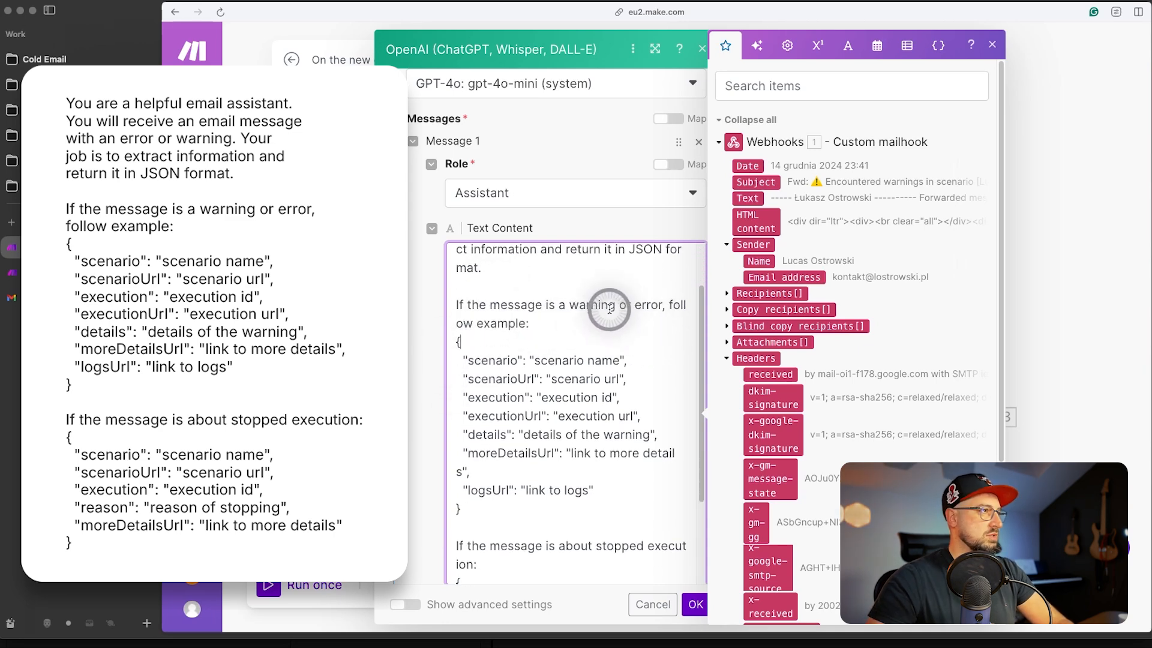
{"action": "scroll", "coordinate": [609, 309], "scroll_direction": "down", "scroll_amount": 5}
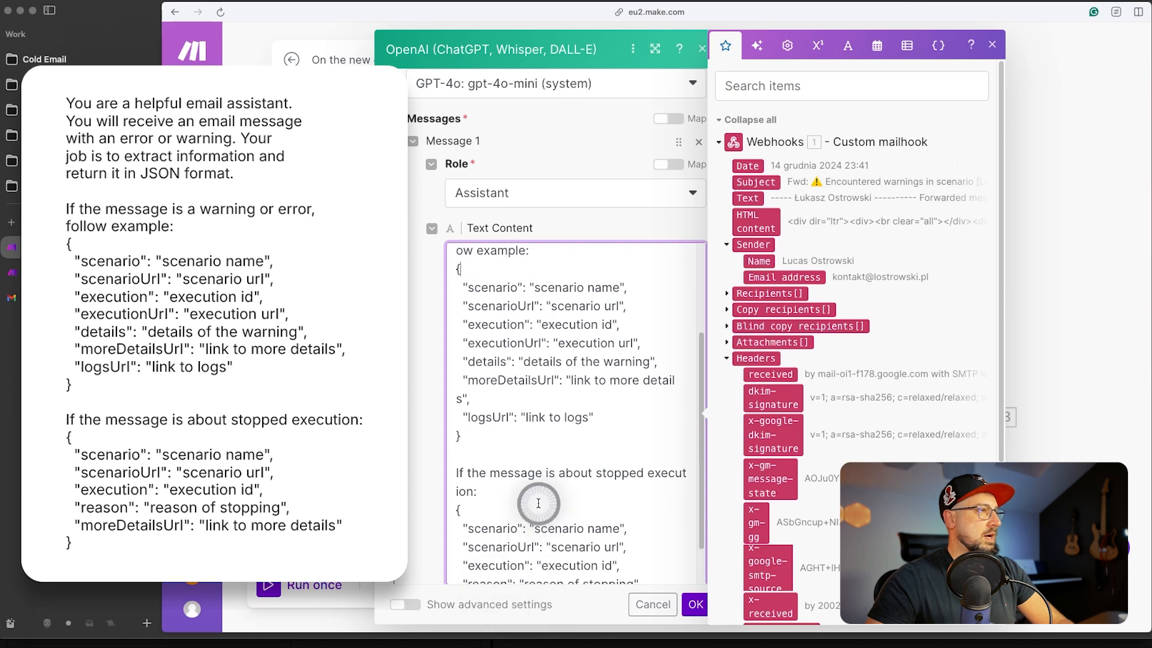
{"action": "scroll", "coordinate": [512, 419], "scroll_direction": "down", "scroll_amount": 1}
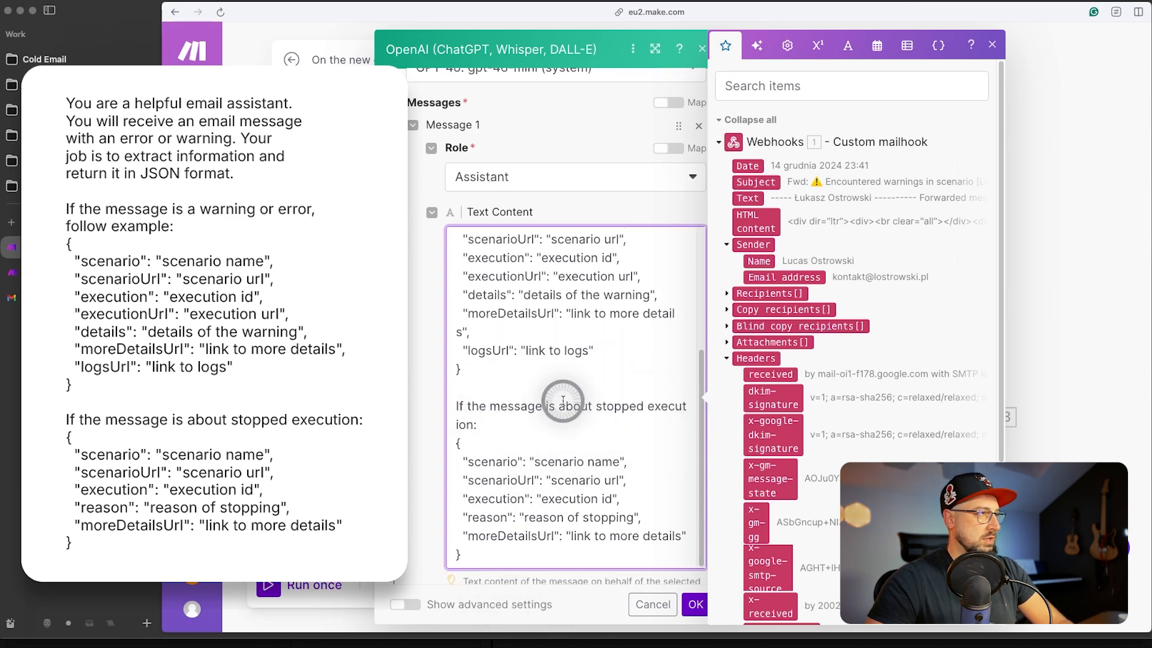
- In advanced settings, set Response Format to JSON Object and Parse JSON Response to Yes
{"action": "scroll", "coordinate": [488, 526], "scroll_direction": "down", "scroll_amount": 10}
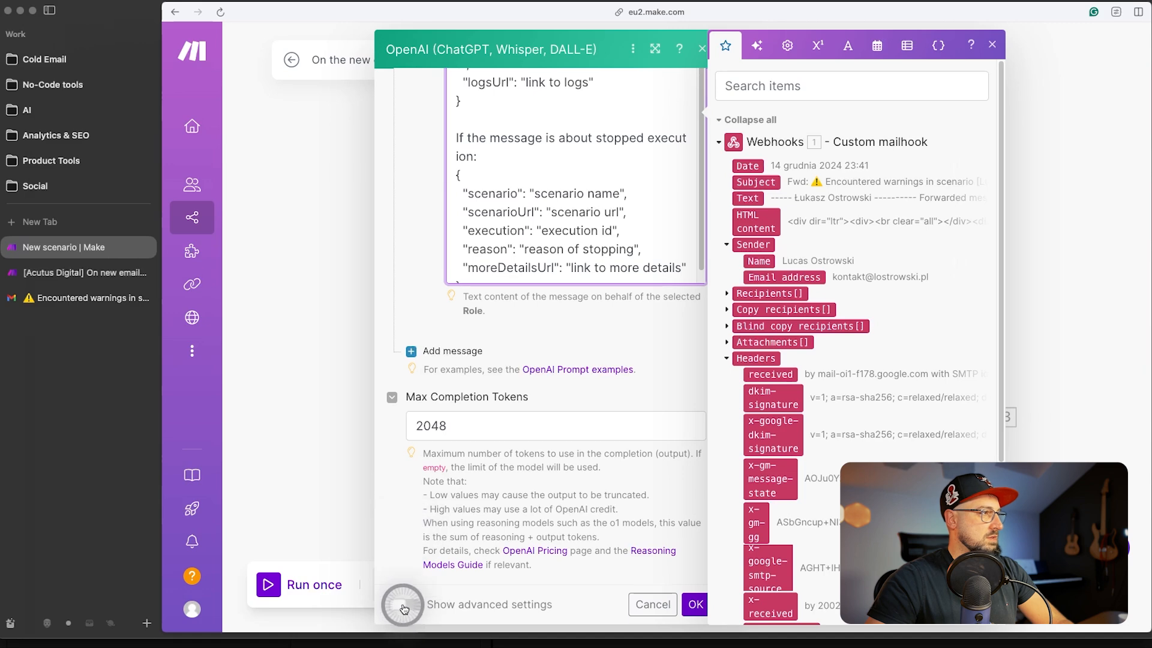
{"action": "left_click", "coordinate": [404, 605]}
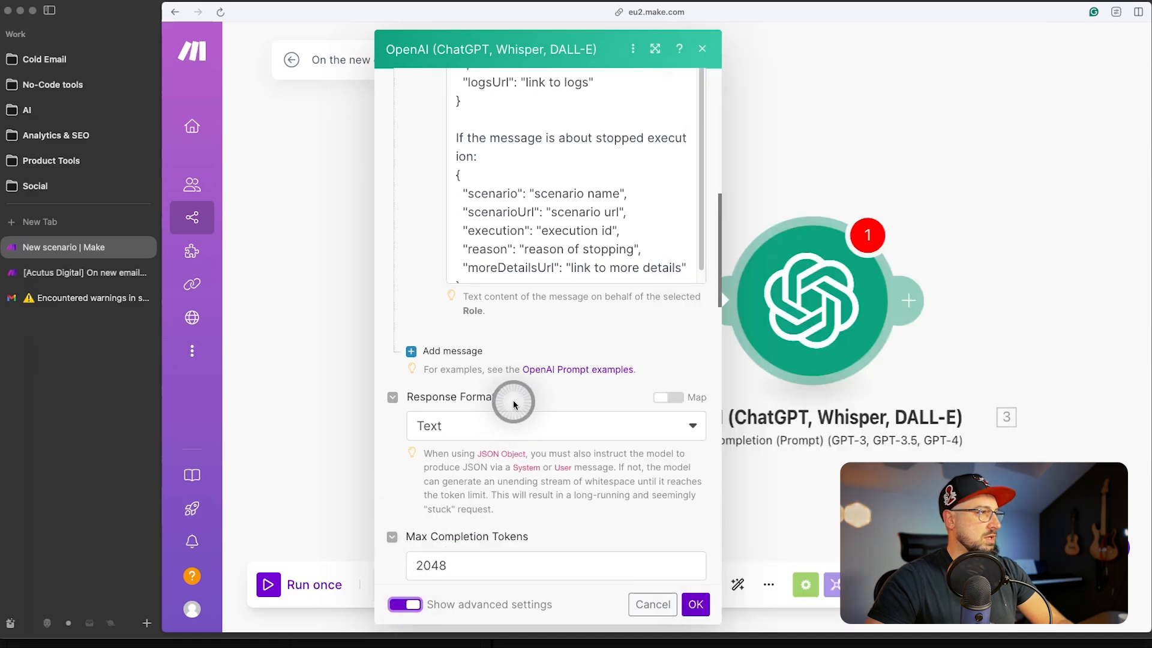
{"action": "scroll", "coordinate": [514, 405], "scroll_direction": "down", "scroll_amount": 5}
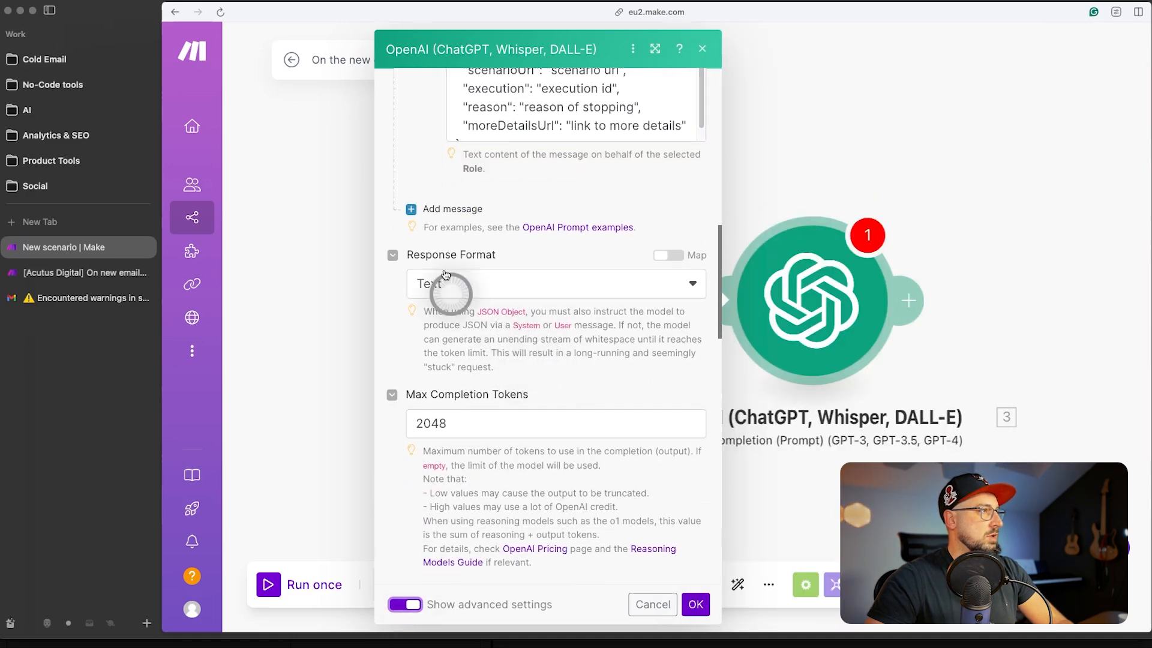
{"action": "left_click", "coordinate": [478, 288]}
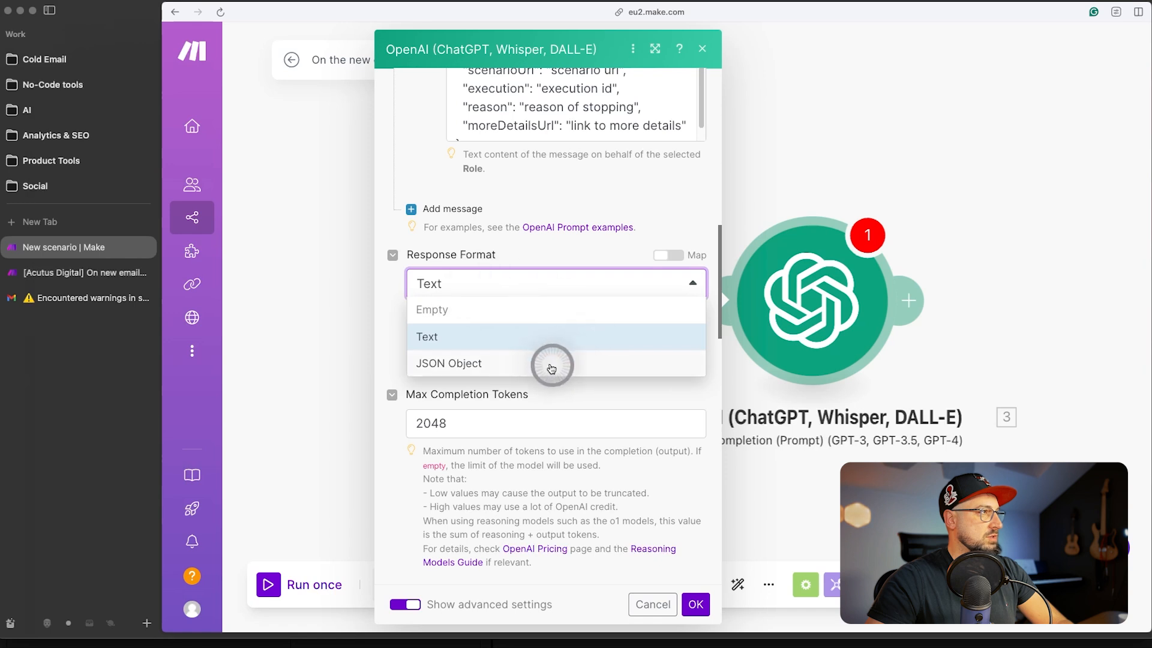
{"action": "left_click", "coordinate": [528, 363]}
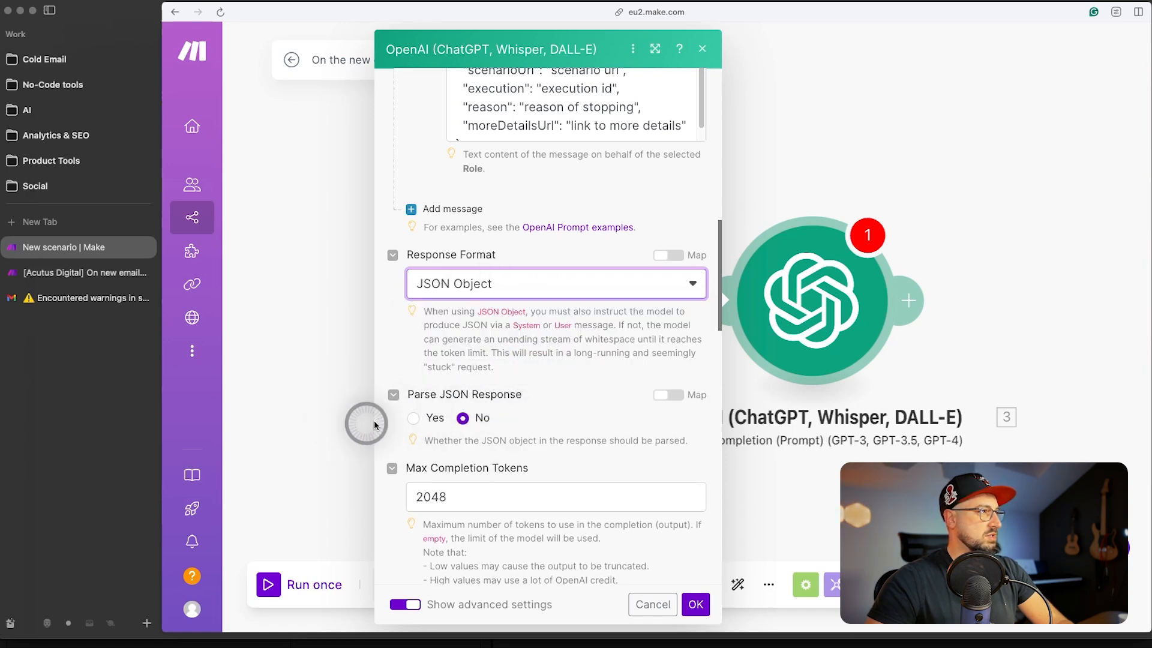
{"action": "left_click", "coordinate": [413, 418]}
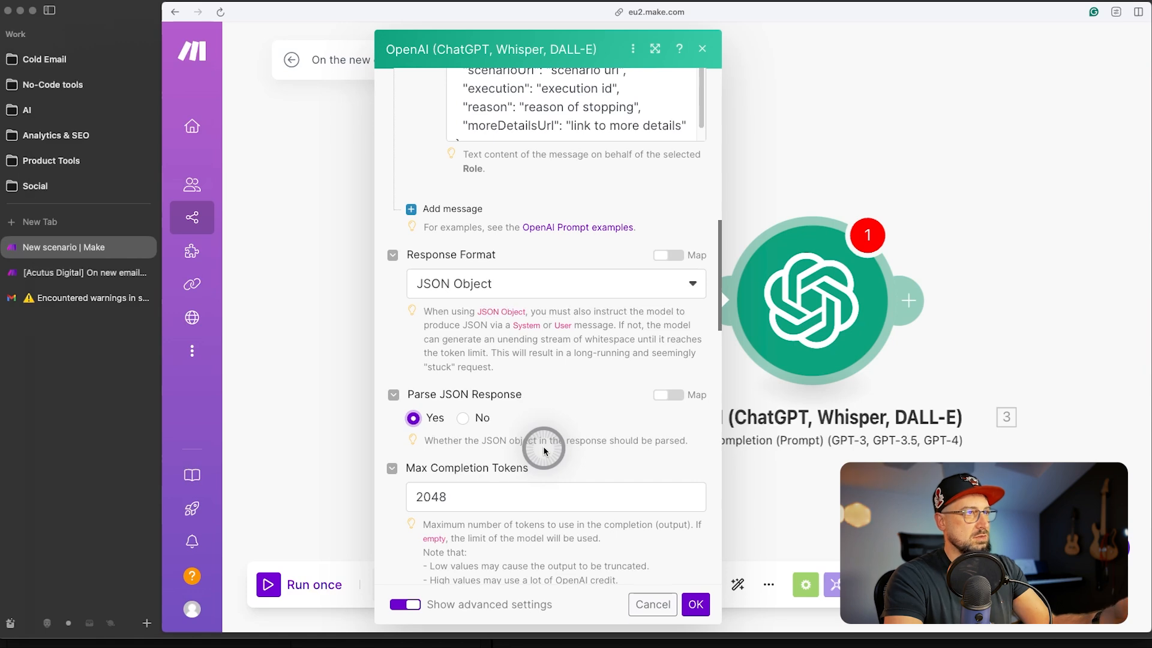
- Set Temperature to 0.5 and save the OpenAI module settings
{"action": "scroll", "coordinate": [544, 450], "scroll_direction": "down", "scroll_amount": 4}
{"action": "left_click", "coordinate": [504, 483]}
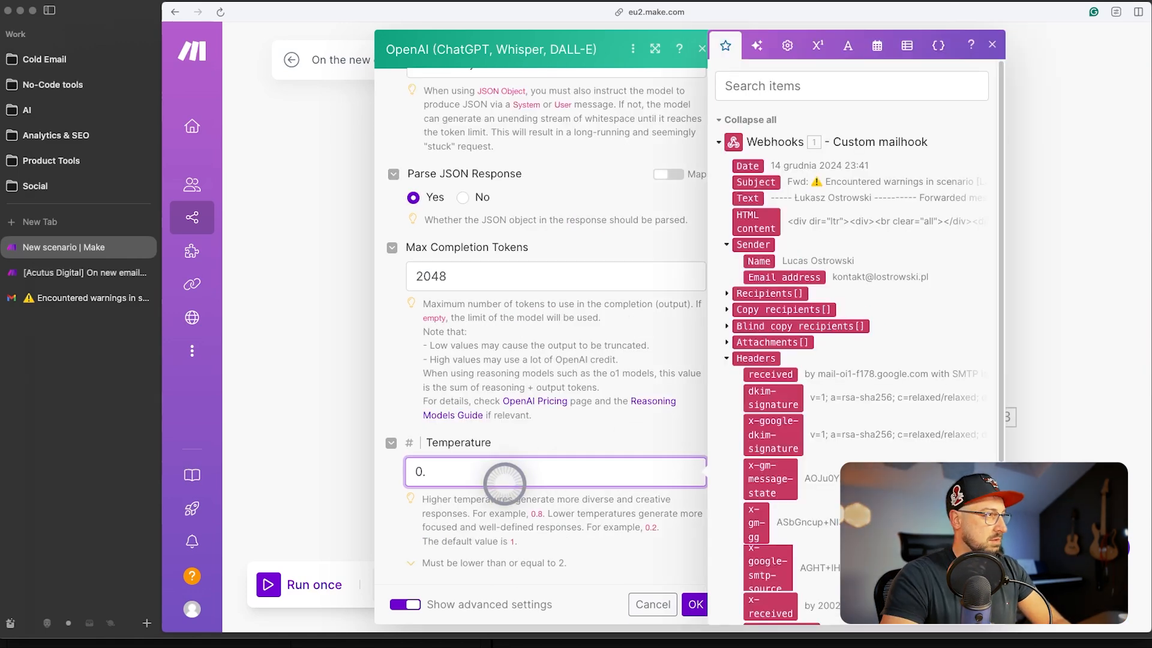
{"action": "left_click", "coordinate": [540, 432]}
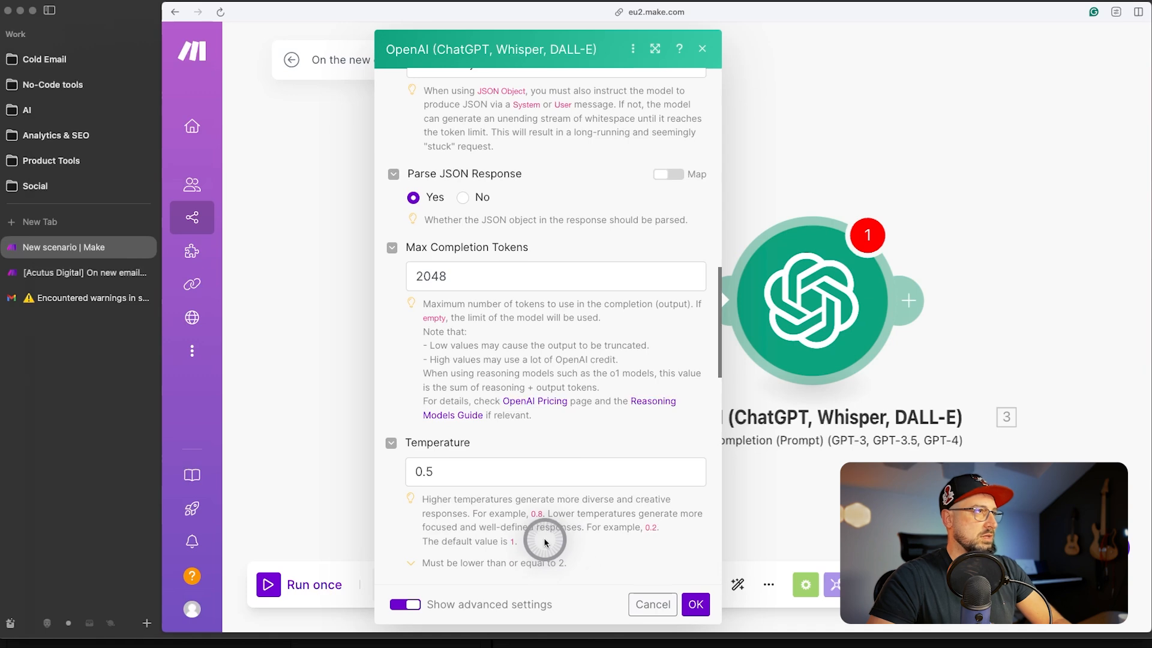
{"action": "scroll", "coordinate": [545, 542], "scroll_direction": "up", "scroll_amount": 10}
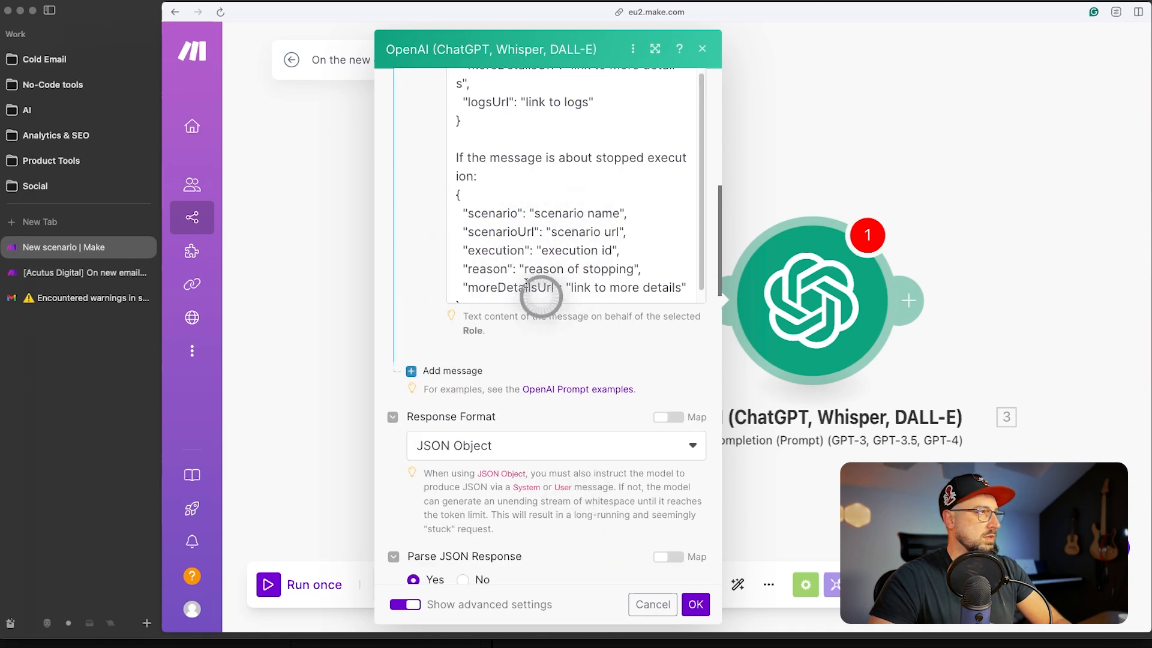
{"action": "scroll", "coordinate": [534, 239], "scroll_direction": "up", "scroll_amount": 3}
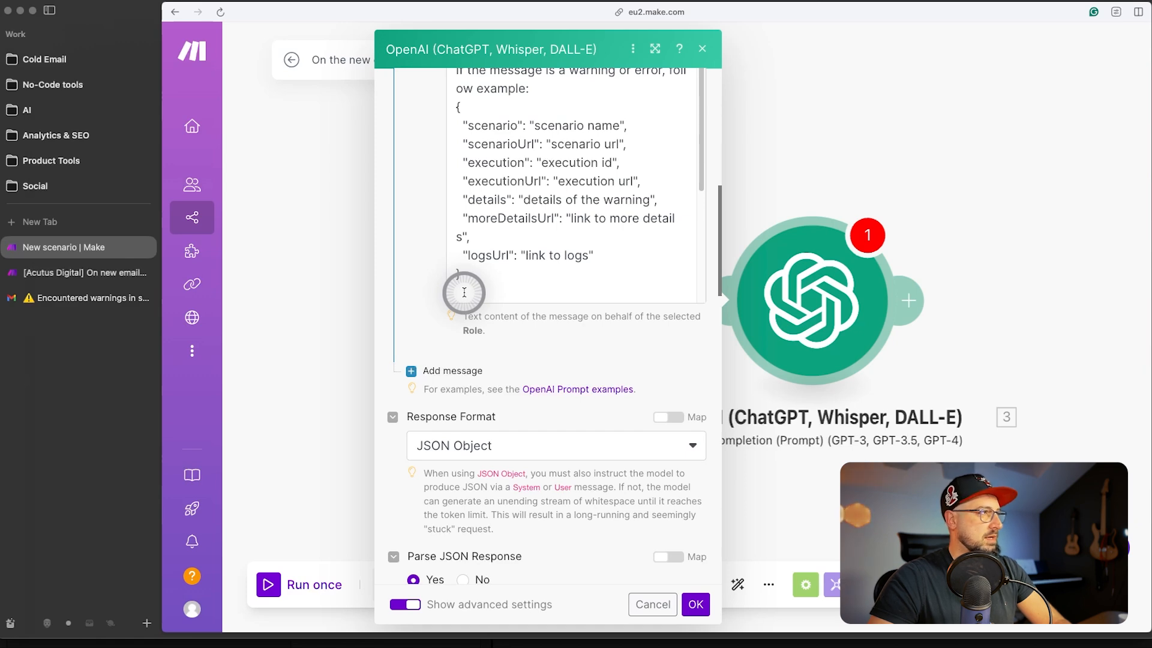
{"action": "scroll", "coordinate": [471, 442], "scroll_direction": "down", "scroll_amount": 6}
{"action": "left_click", "coordinate": [695, 604]}
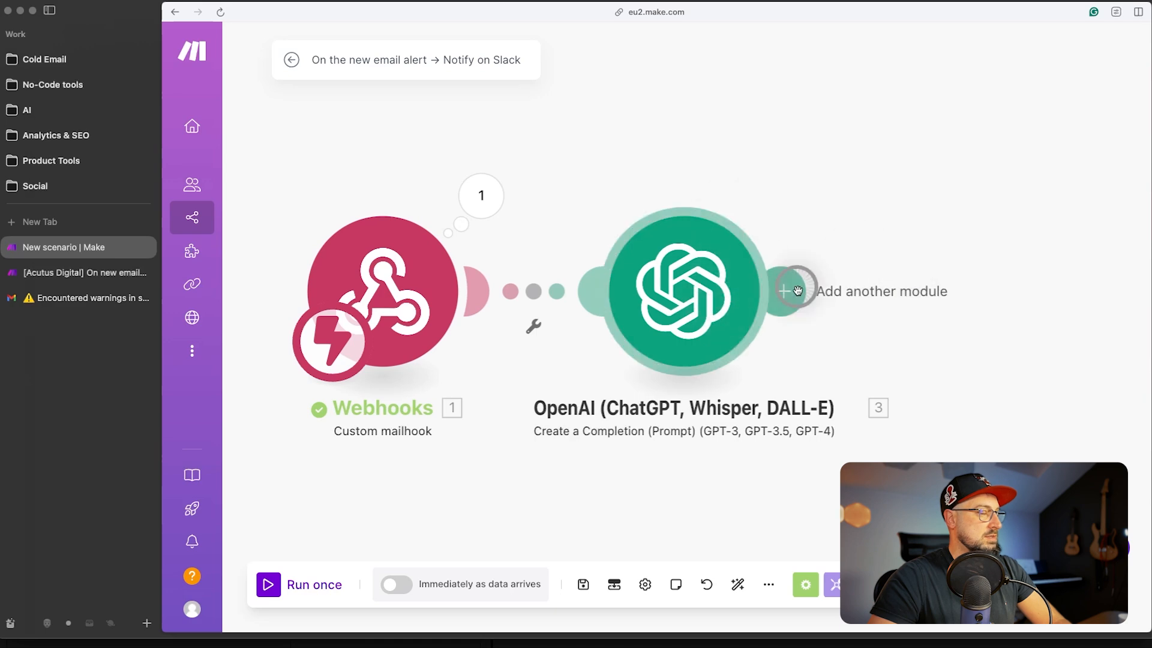
- Select the forwarded email body in the mailhook output and check the OpenAI module's latest output
{"action": "left_click", "coordinate": [482, 198]}
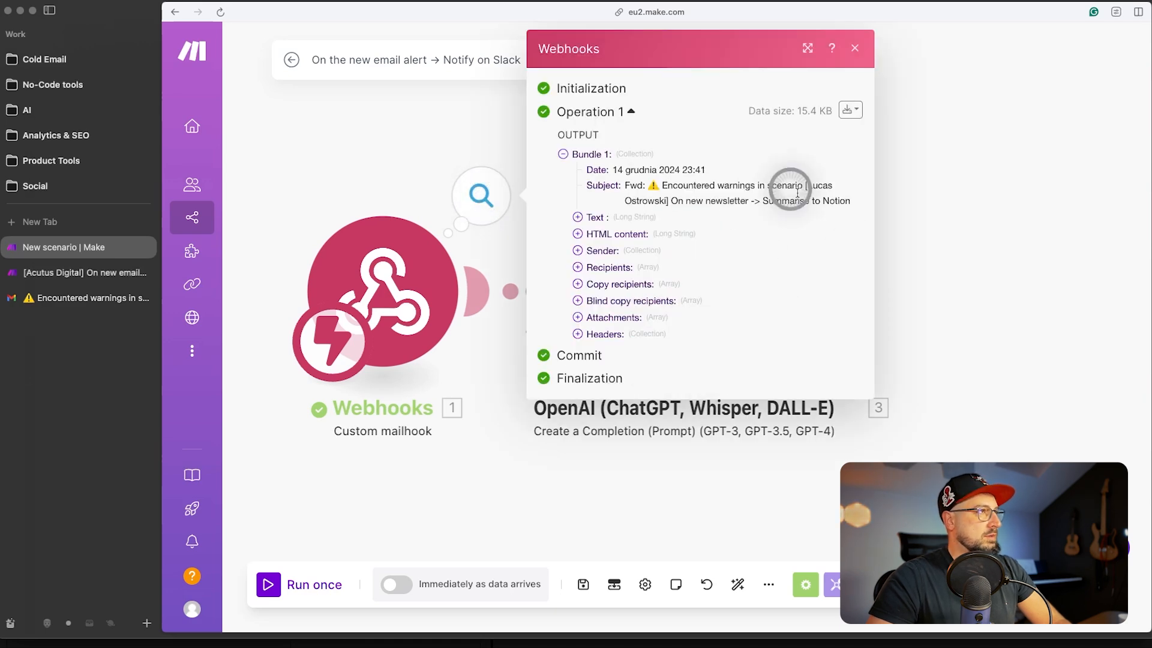
{"action": "left_click", "coordinate": [580, 217]}
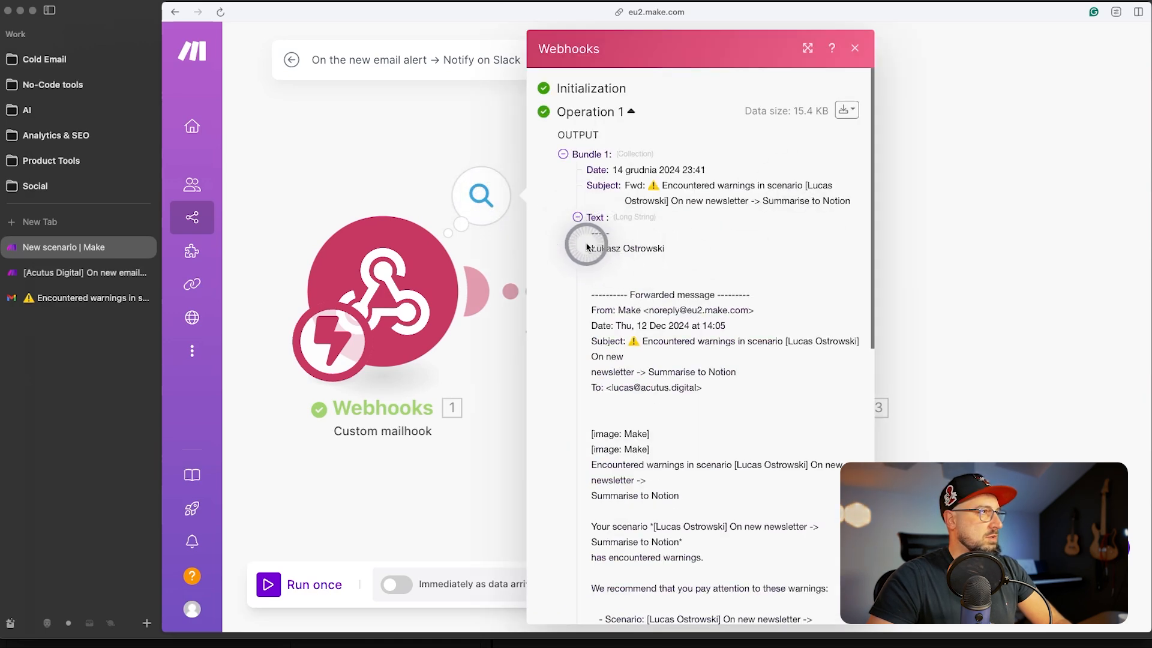
{"action": "left_click_drag", "start_coordinate": [586, 249], "coordinate": [838, 443]}
{"action": "right_click", "coordinate": [705, 292]}
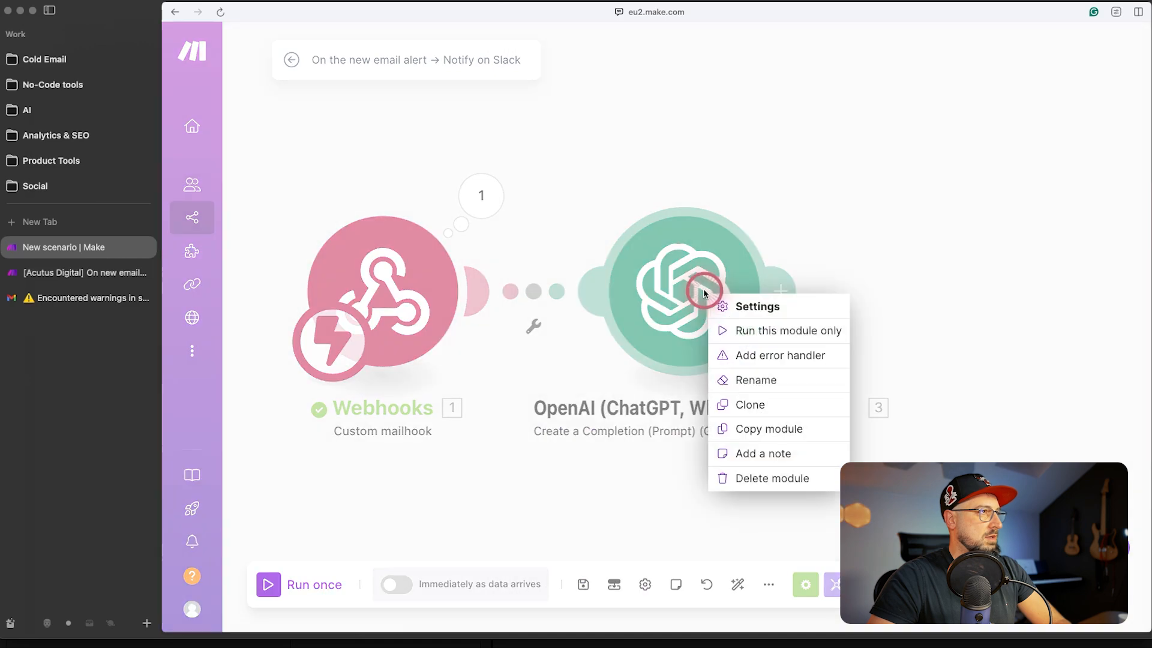
{"action": "left_click", "coordinate": [802, 332]}
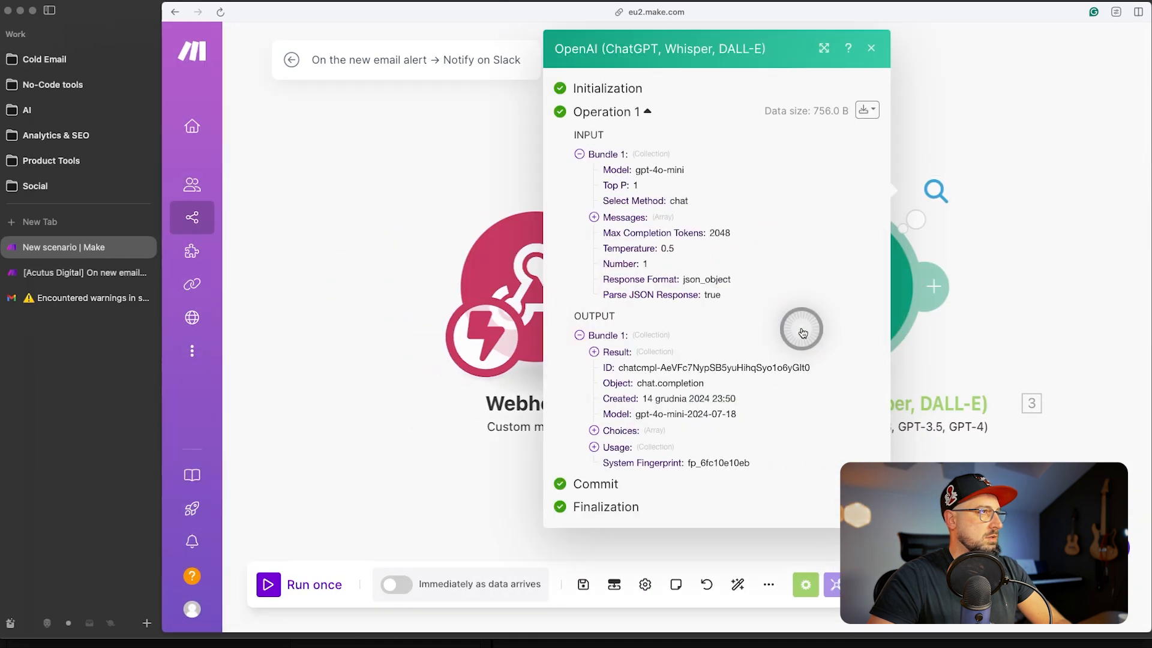
{"action": "left_click", "coordinate": [1005, 140]}
- Add a User-role Message 2 mapping Webhooks 1. Text, then save the OpenAI settings
{"action": "left_click", "coordinate": [872, 347]}
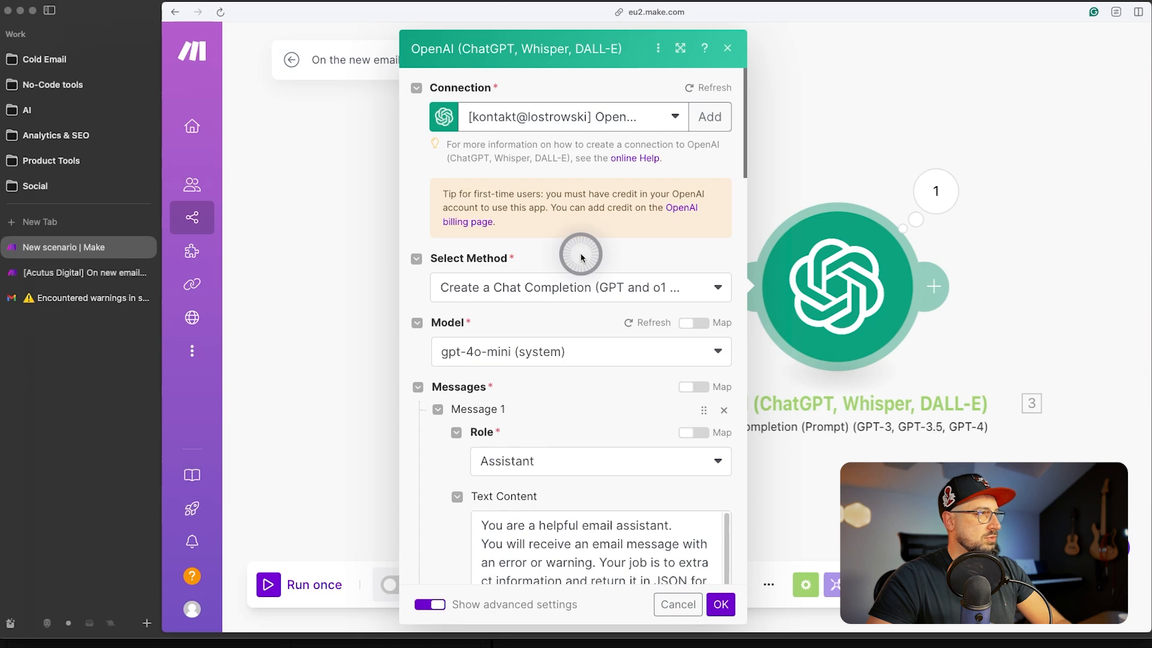
{"action": "scroll", "coordinate": [580, 257], "scroll_direction": "down", "scroll_amount": 10}
{"action": "left_click", "coordinate": [475, 175]}
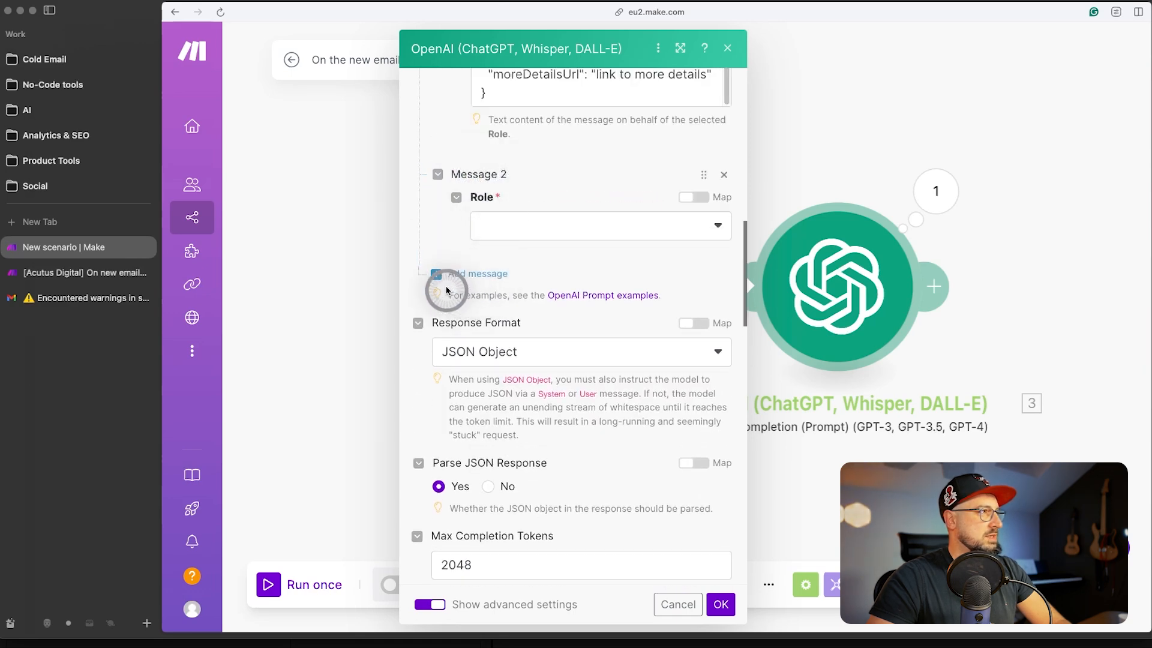
{"action": "left_click", "coordinate": [552, 226]}
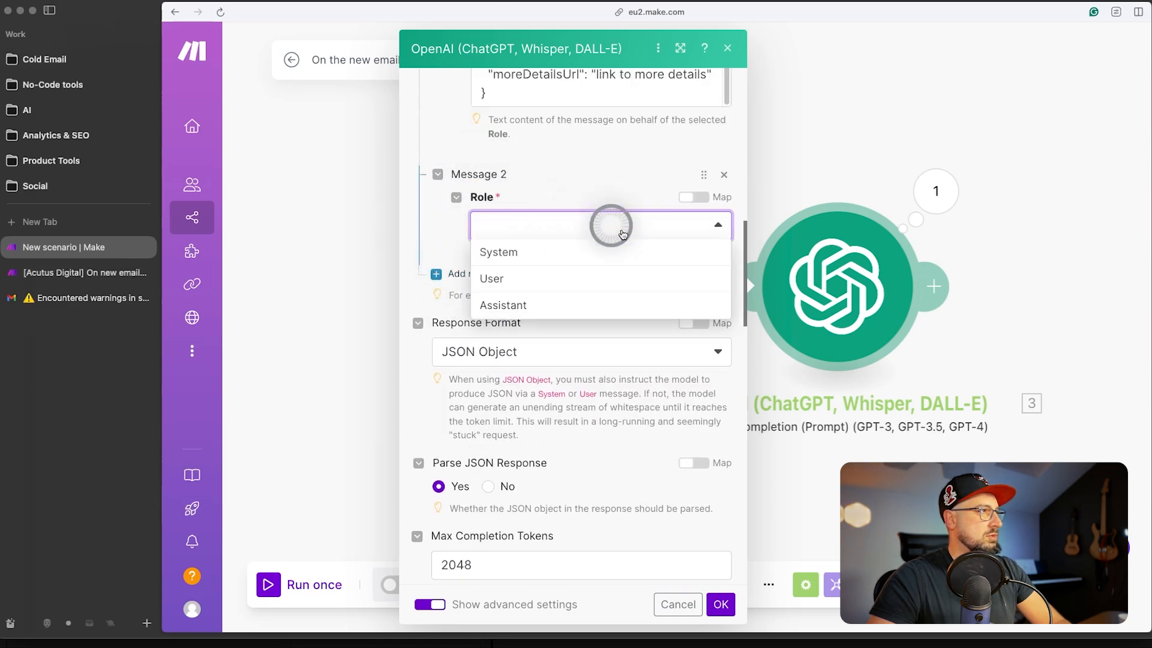
{"action": "left_click", "coordinate": [538, 280]}
{"action": "left_click", "coordinate": [520, 290]}
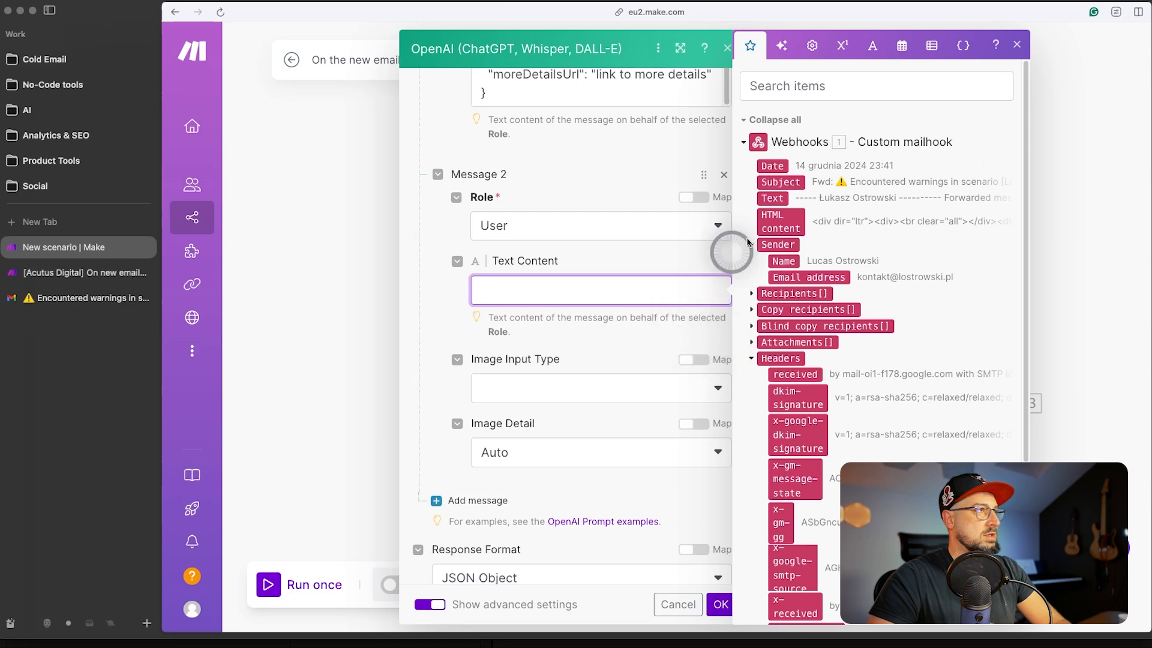
{"action": "left_click", "coordinate": [772, 199]}
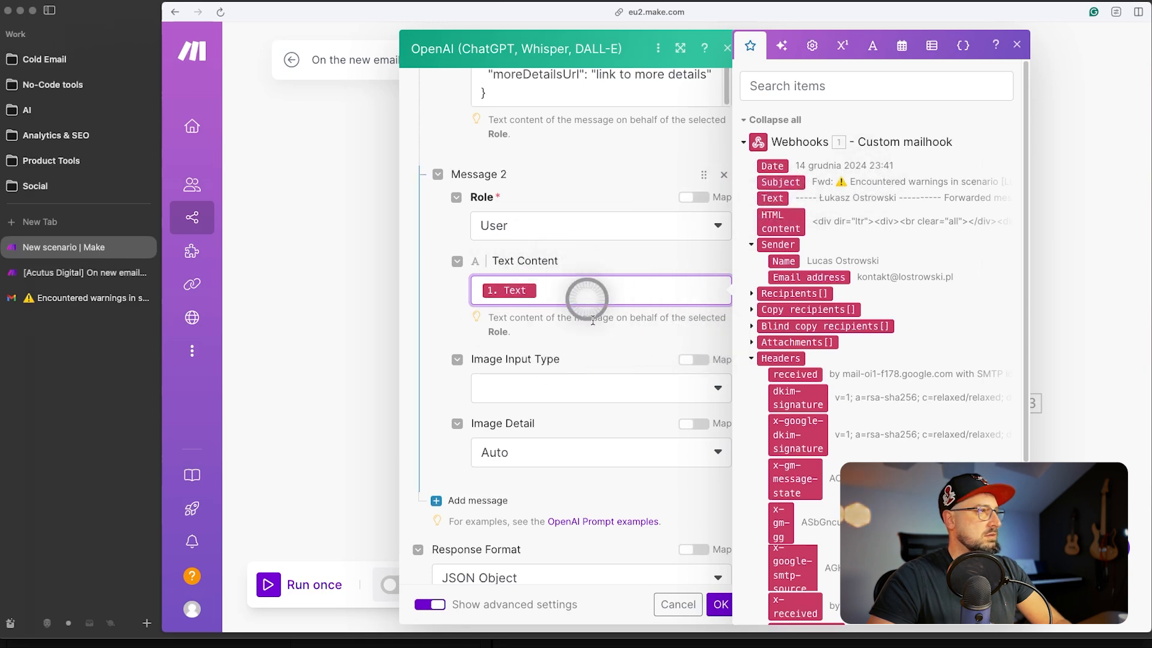
{"action": "left_click", "coordinate": [453, 316]}
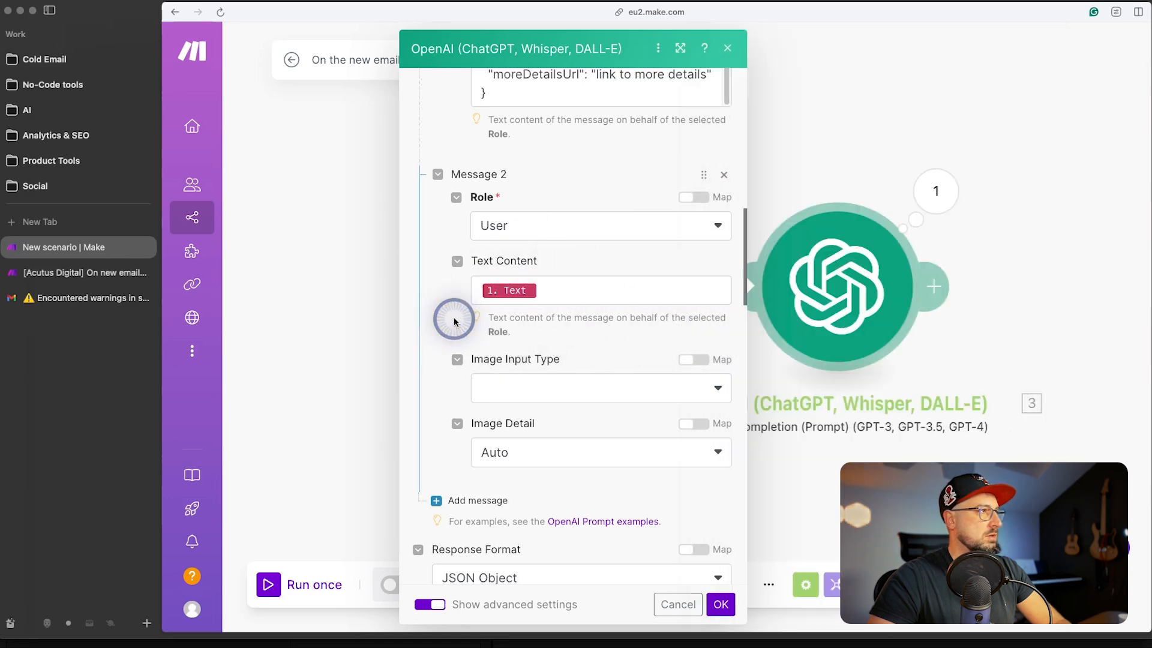
{"action": "left_click", "coordinate": [720, 604]}
{"action": "right_click", "coordinate": [834, 288]}
- Run only the OpenAI module, using the copied email body as the test Text input
{"action": "left_click", "coordinate": [935, 330]}
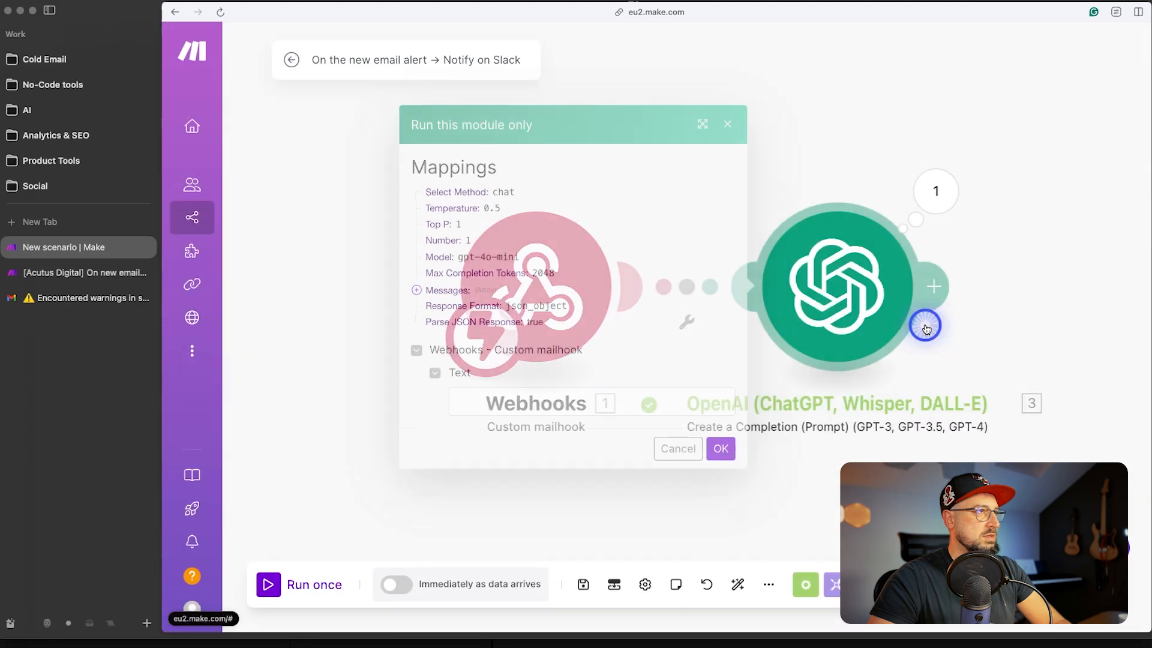
{"action": "left_click", "coordinate": [594, 398]}
{"action": "key", "text": "super+v"}
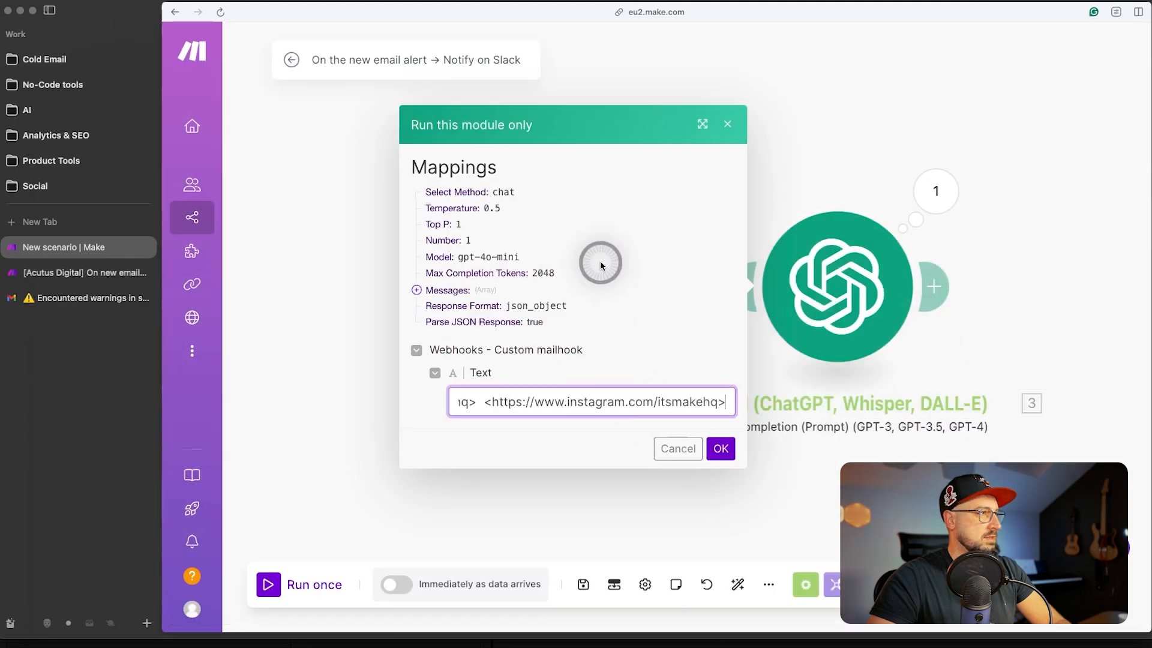
{"action": "left_click", "coordinate": [721, 448]}
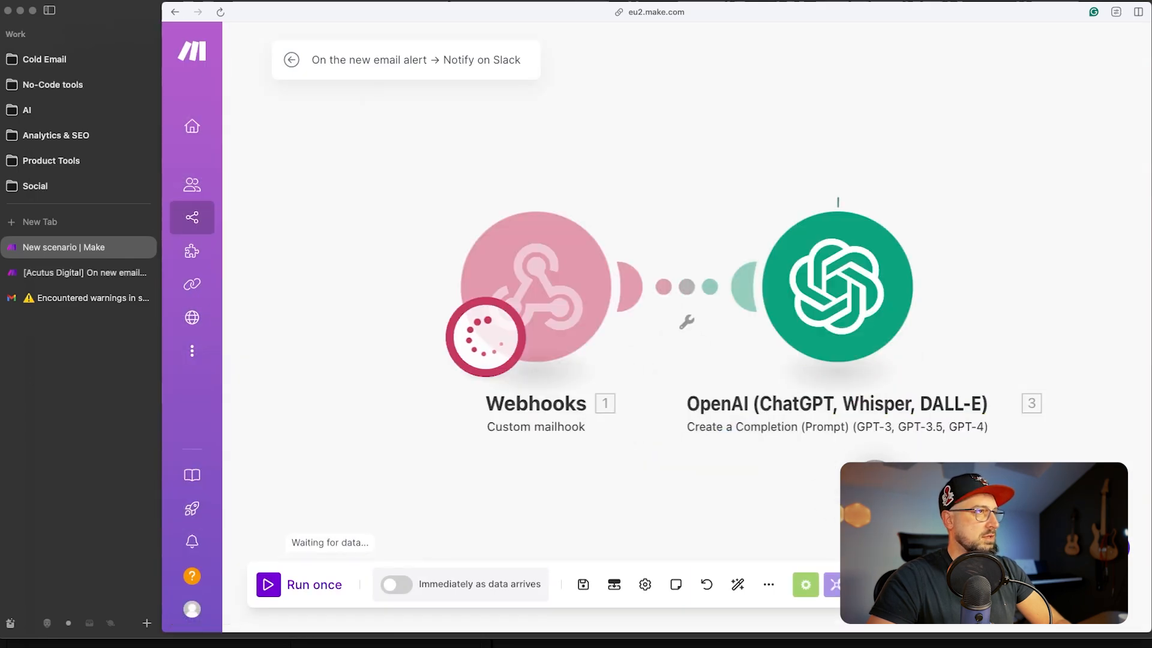
- Inspect the extracted scenario, error details, moreDetailsUrl and logsUrl fields in the output bundle
{"action": "left_click", "coordinate": [848, 352]}
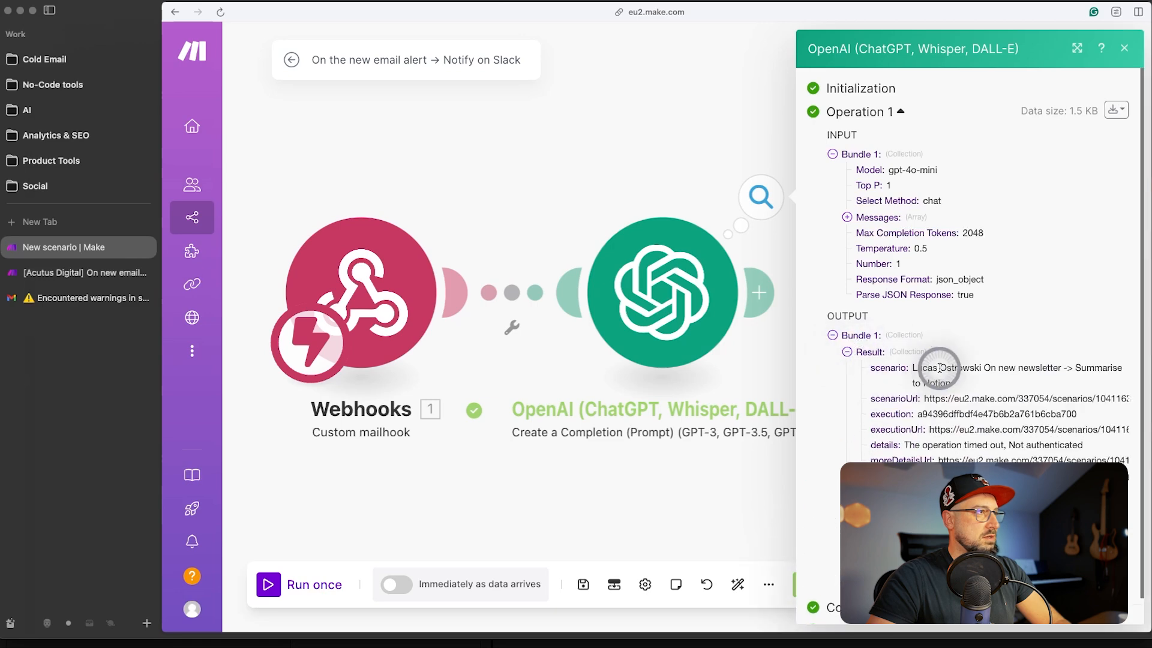
{"action": "scroll", "coordinate": [959, 324], "scroll_direction": "down", "scroll_amount": 1}
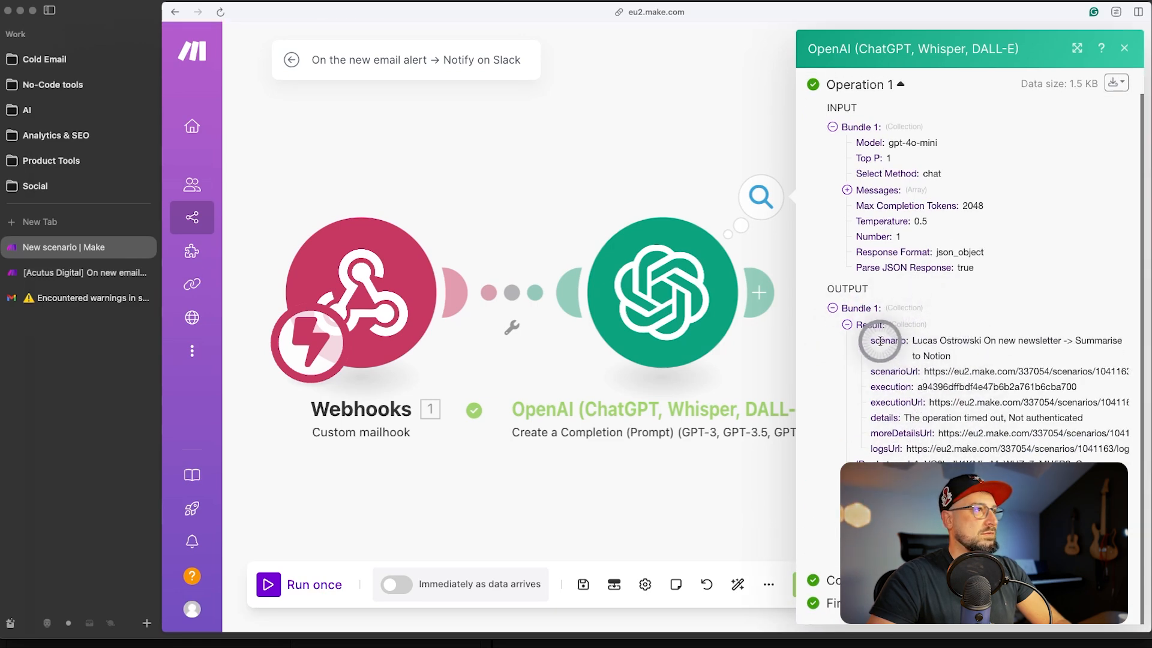
{"action": "left_click_drag", "start_coordinate": [869, 340], "coordinate": [1116, 342]}
{"action": "left_click", "coordinate": [887, 371]}
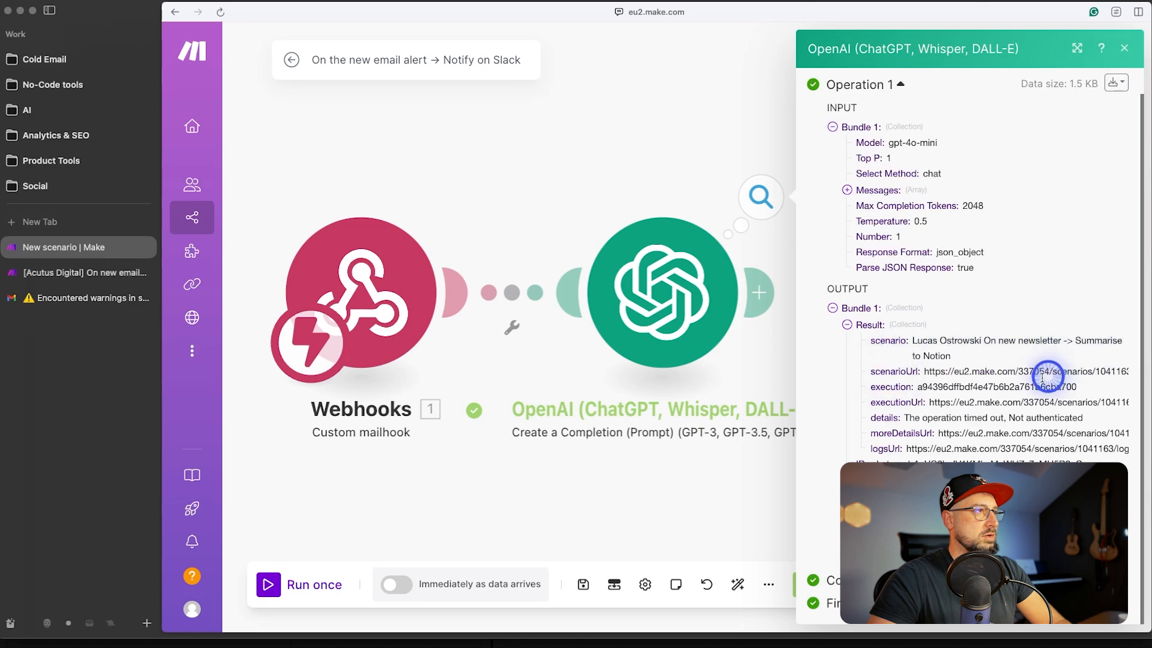
{"action": "left_click_drag", "start_coordinate": [886, 406], "coordinate": [1005, 403]}
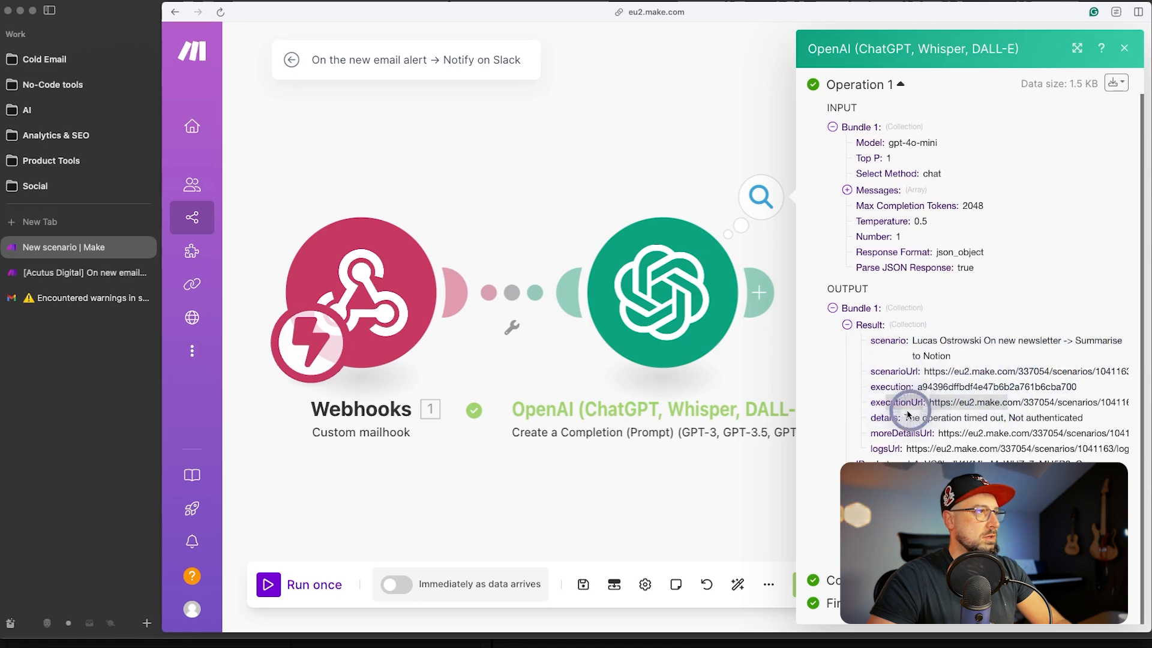
{"action": "left_click_drag", "start_coordinate": [891, 416], "coordinate": [1073, 421]}
{"action": "left_click_drag", "start_coordinate": [888, 430], "coordinate": [1084, 442]}
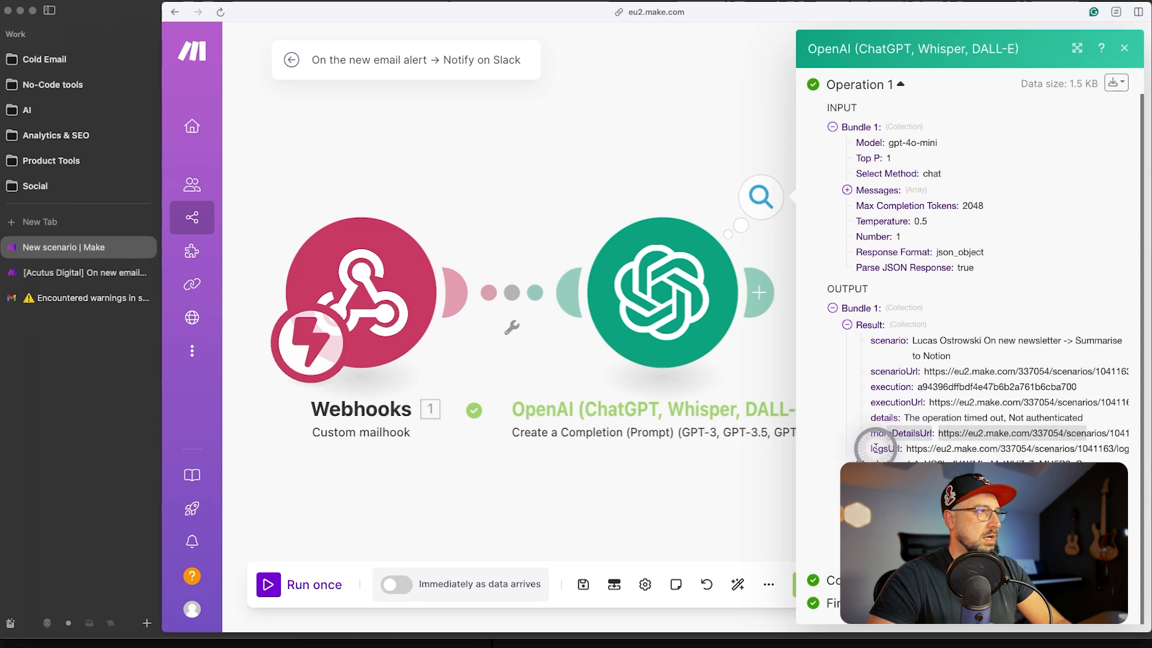
{"action": "left_click_drag", "start_coordinate": [874, 448], "coordinate": [1105, 454]}
{"action": "left_click", "coordinate": [1087, 452]}
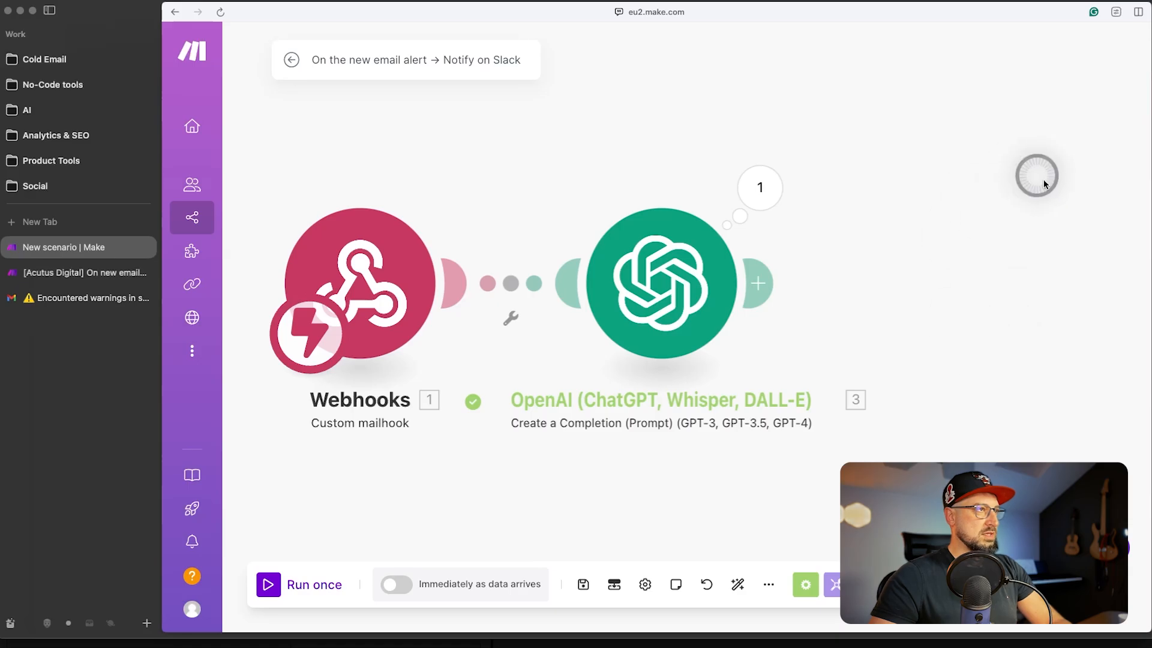
- Attach a Break error handler to the OpenAI module with 3 attempts at 1-minute intervals
{"action": "left_click_drag", "start_coordinate": [883, 339], "coordinate": [931, 309]}
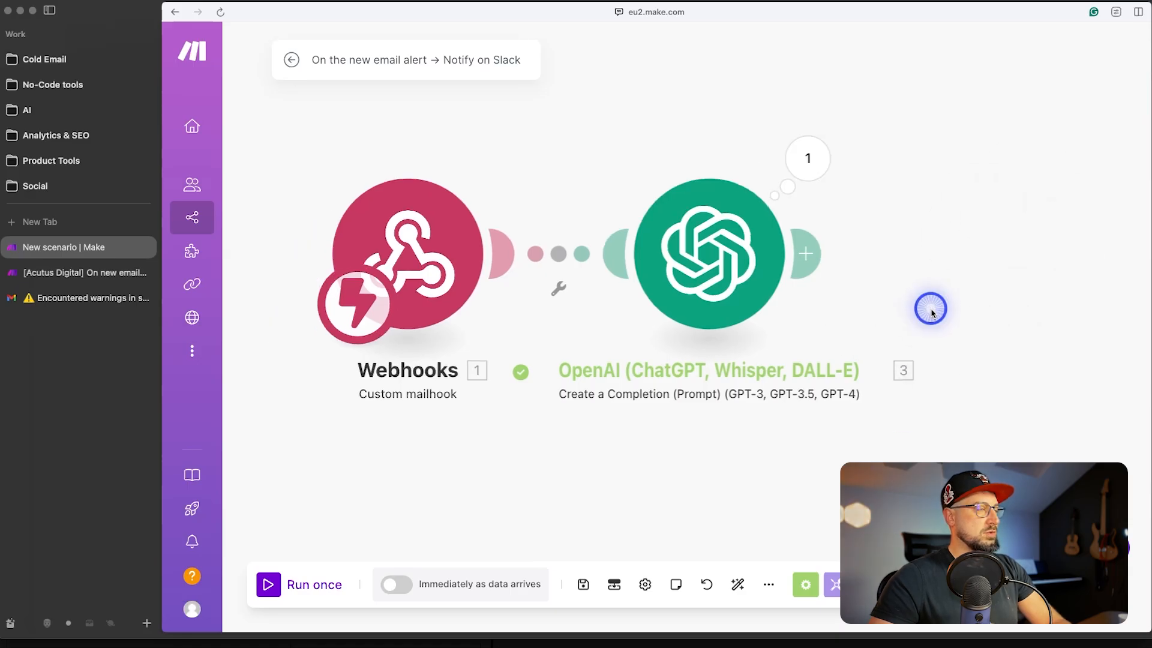
{"action": "right_click", "coordinate": [690, 298]}
{"action": "left_click", "coordinate": [770, 342]}
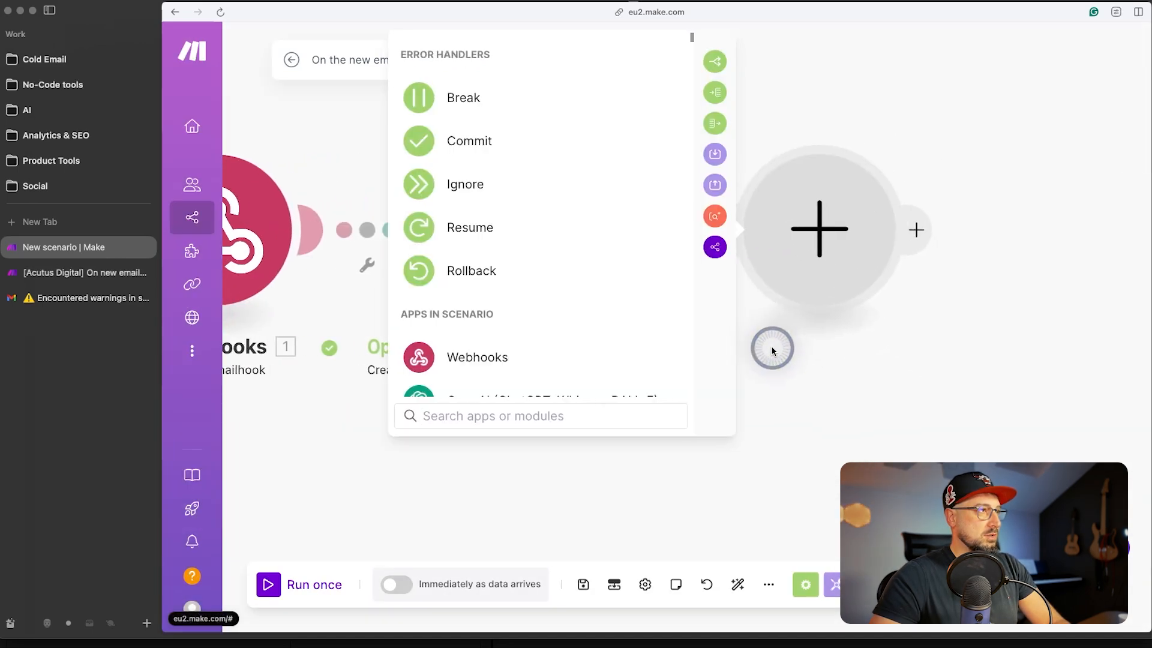
{"action": "left_click", "coordinate": [471, 99]}
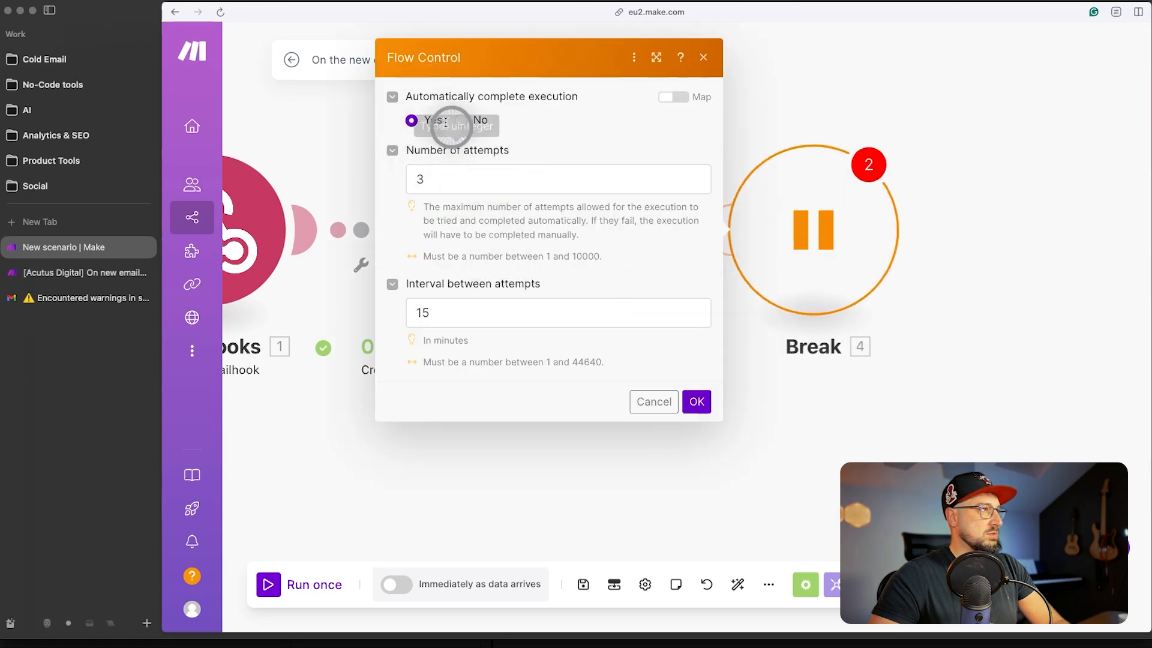
{"action": "left_click", "coordinate": [425, 179]}
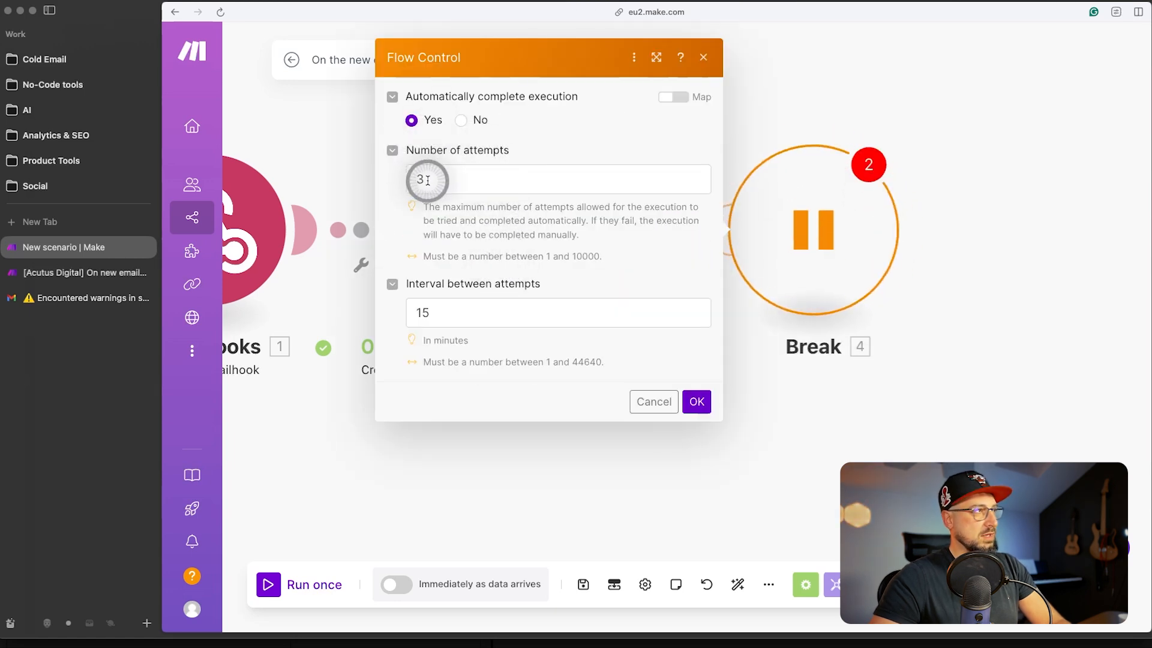
{"action": "left_click_drag", "start_coordinate": [462, 315], "coordinate": [372, 310]}
{"action": "type", "text": "1"}
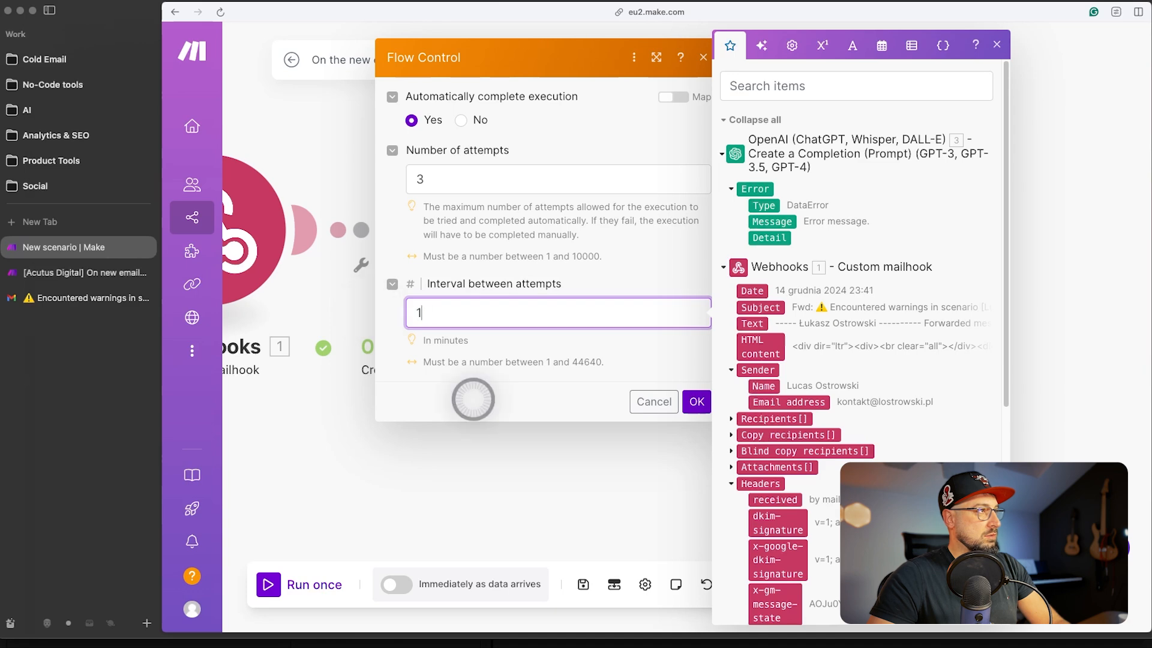
{"action": "left_click", "coordinate": [477, 397]}
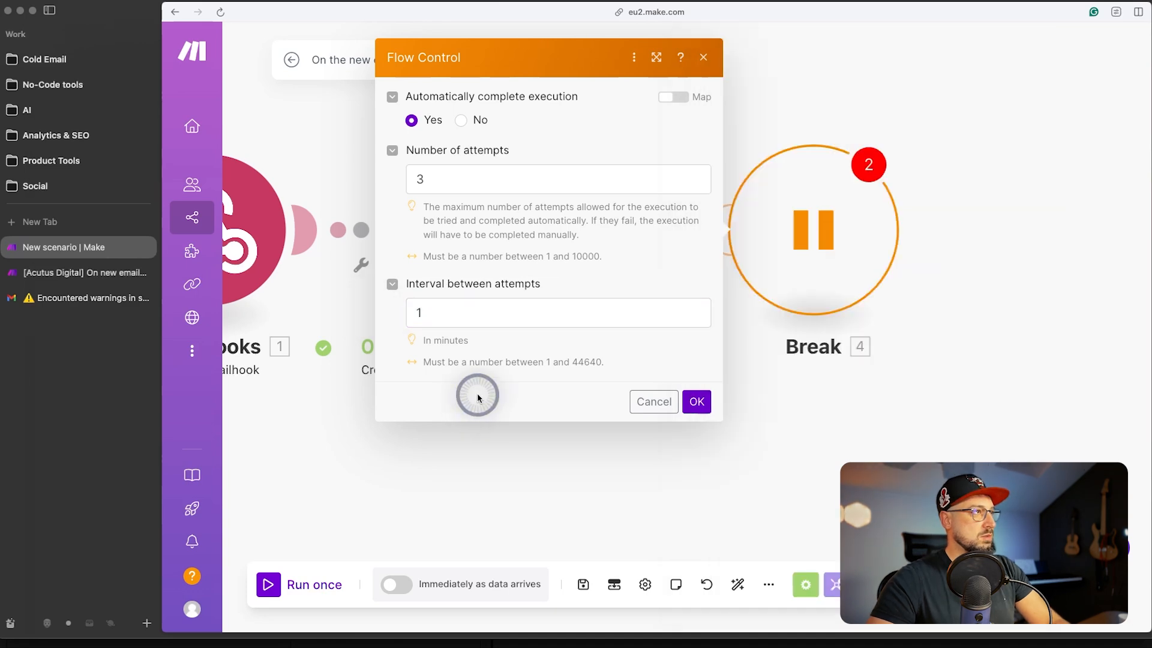
{"action": "left_click", "coordinate": [697, 401]}
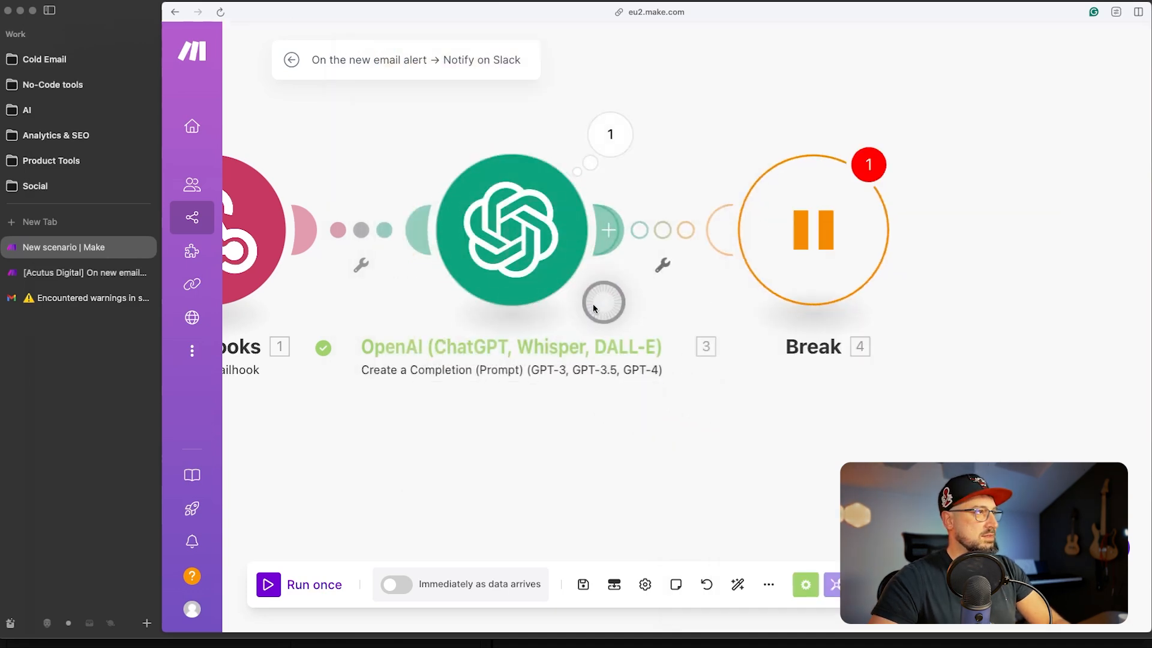
{"action": "left_click", "coordinate": [774, 243]}
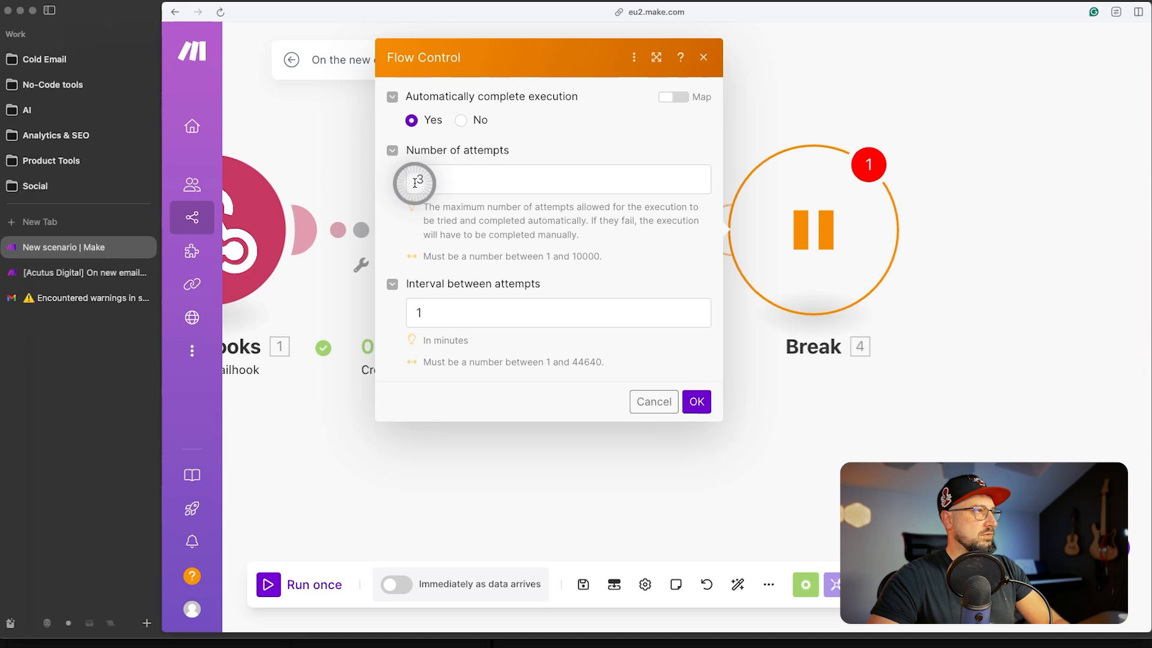
- Follow the Break warning to Scenario settings and set Allow storing of Incomplete Executions to Yes
{"action": "left_click", "coordinate": [822, 354]}
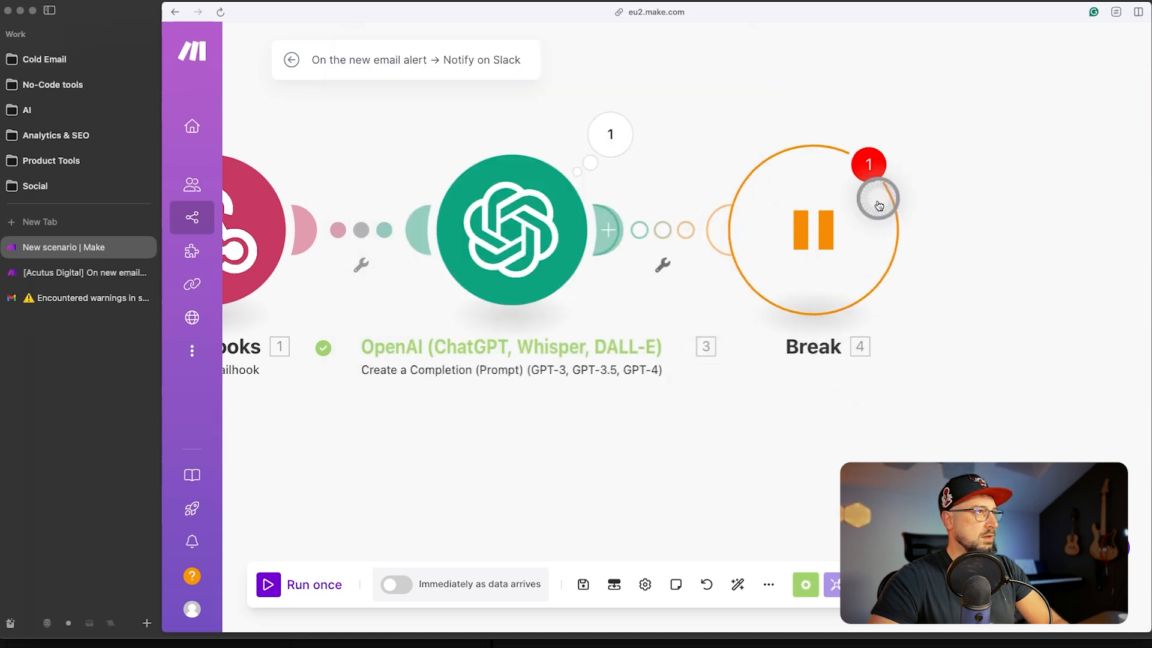
{"action": "left_click", "coordinate": [869, 163]}
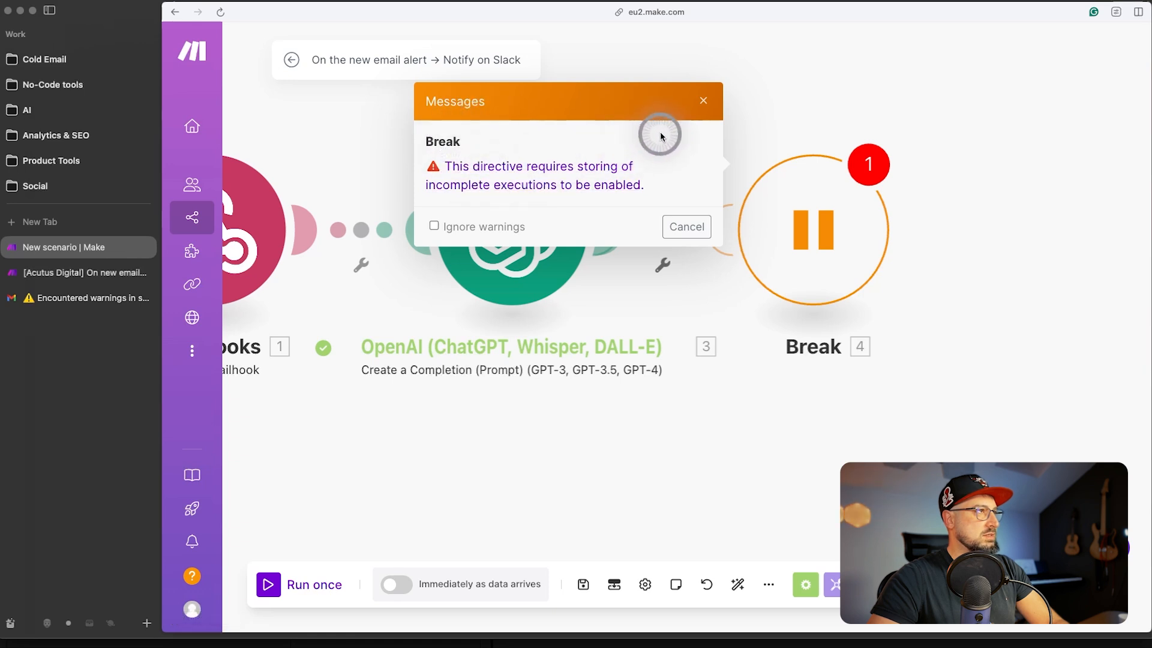
{"action": "left_click", "coordinate": [499, 186]}
{"action": "left_click", "coordinate": [645, 584]}
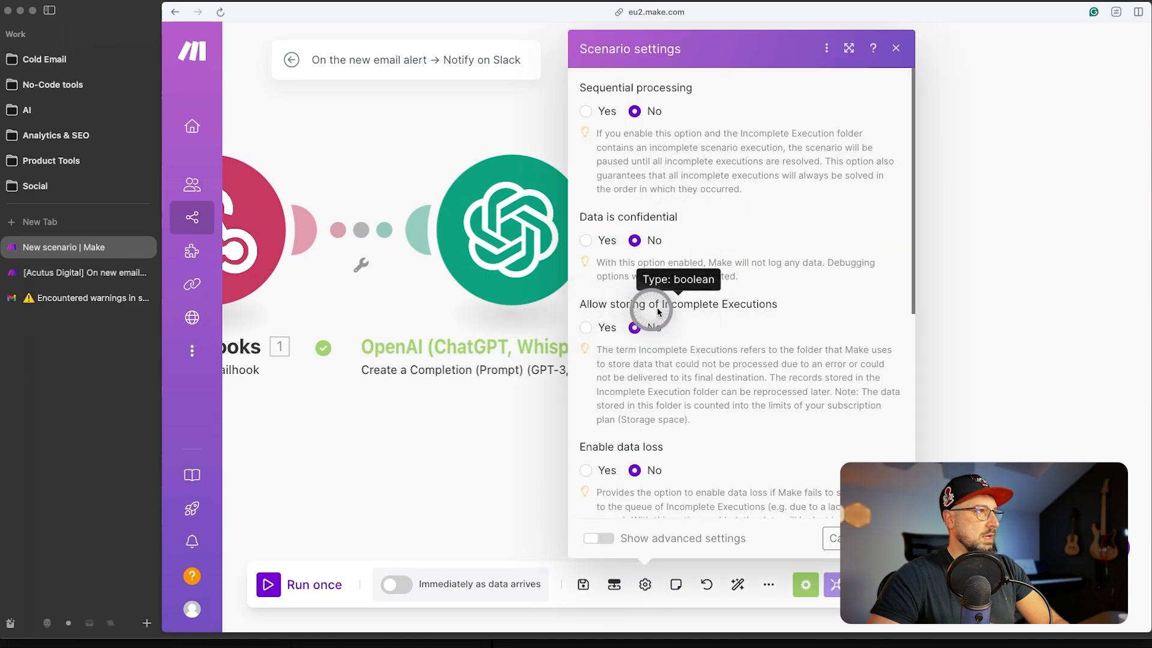
{"action": "left_click", "coordinate": [585, 327]}
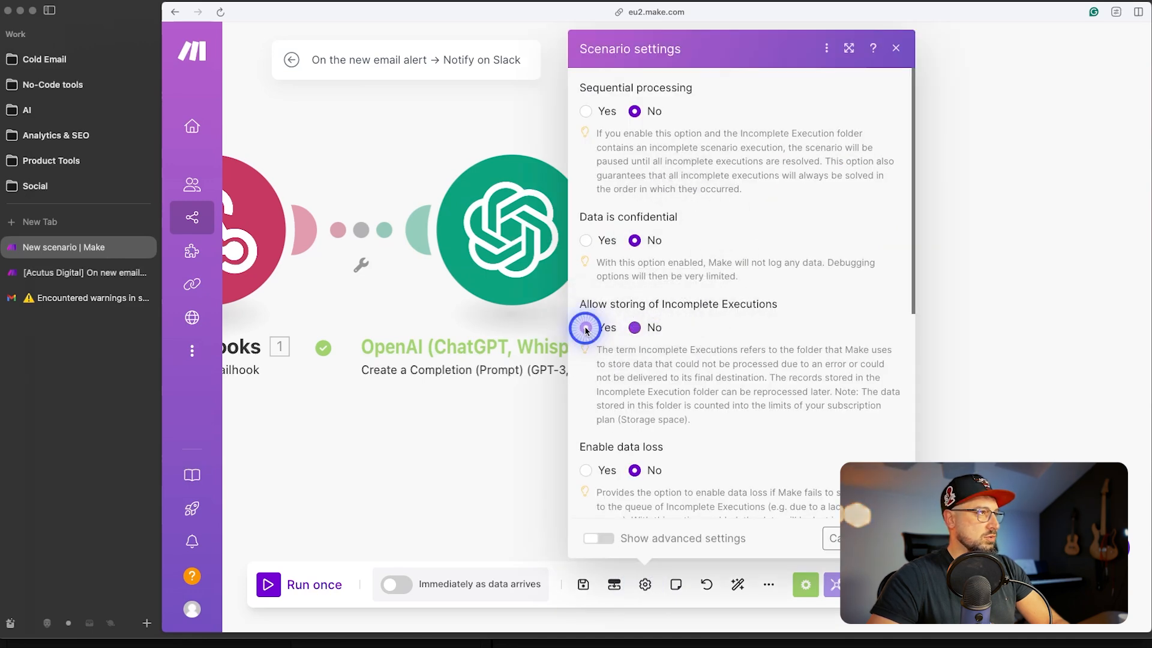
{"action": "left_click", "coordinate": [889, 538]}
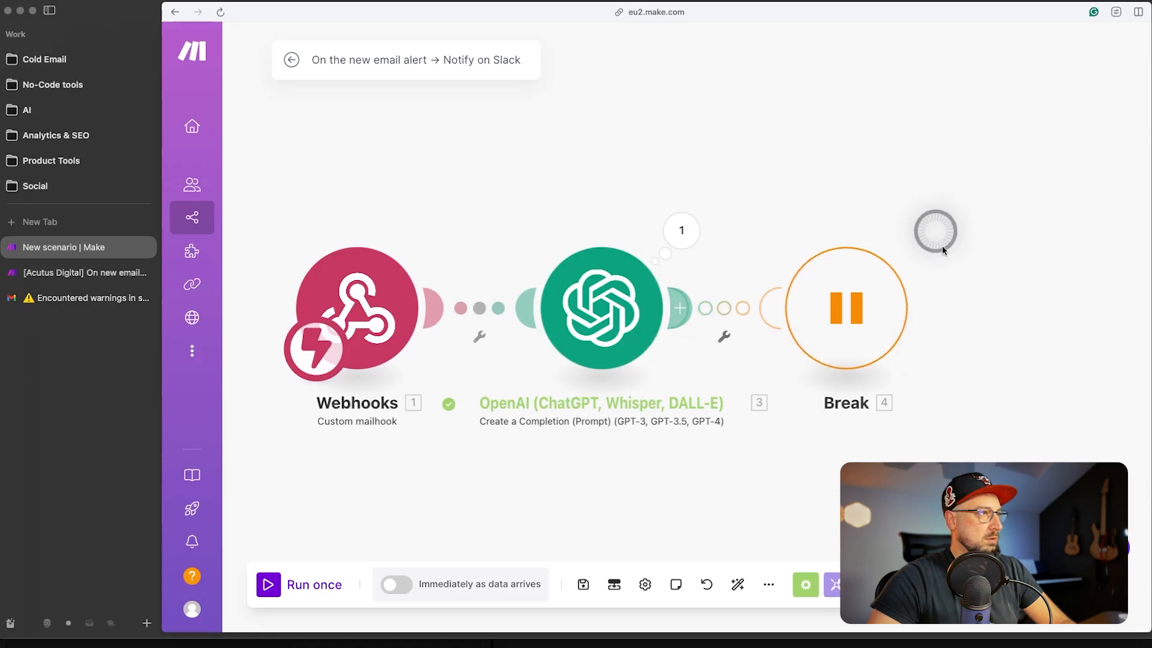
- Drag the Break handler from the right of the OpenAI module to below it
{"action": "left_click_drag", "start_coordinate": [876, 311], "coordinate": [610, 493]}
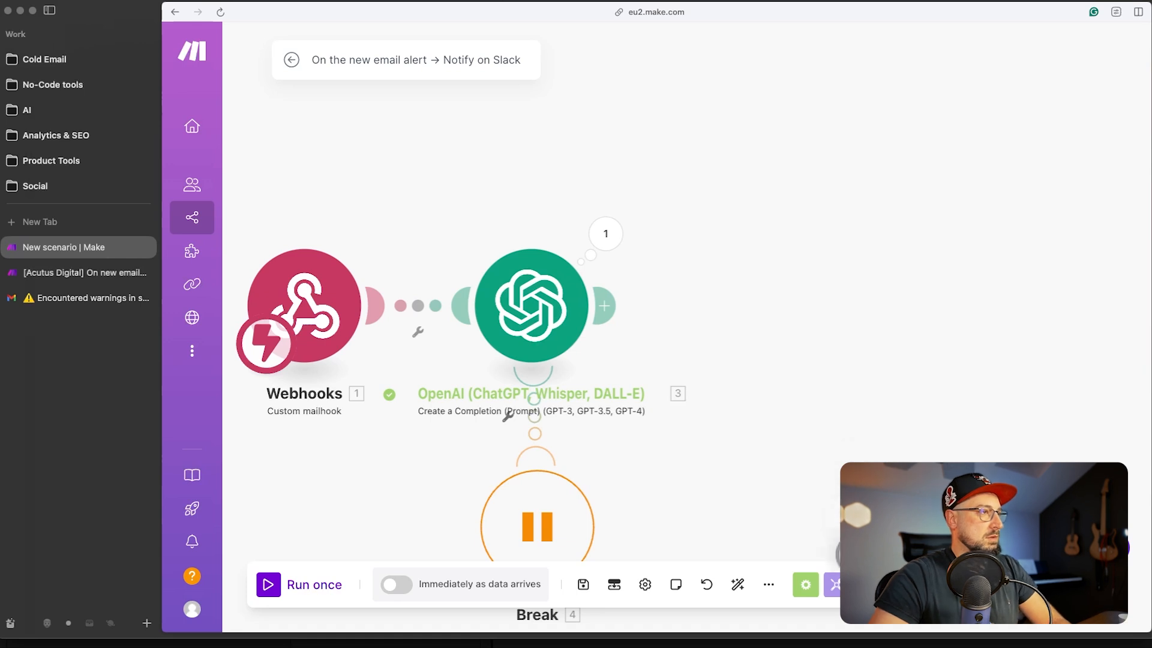
- Add a JSON Transform to JSON module after OpenAI, mapping the result's scenario into Object
{"action": "left_click", "coordinate": [835, 579]}
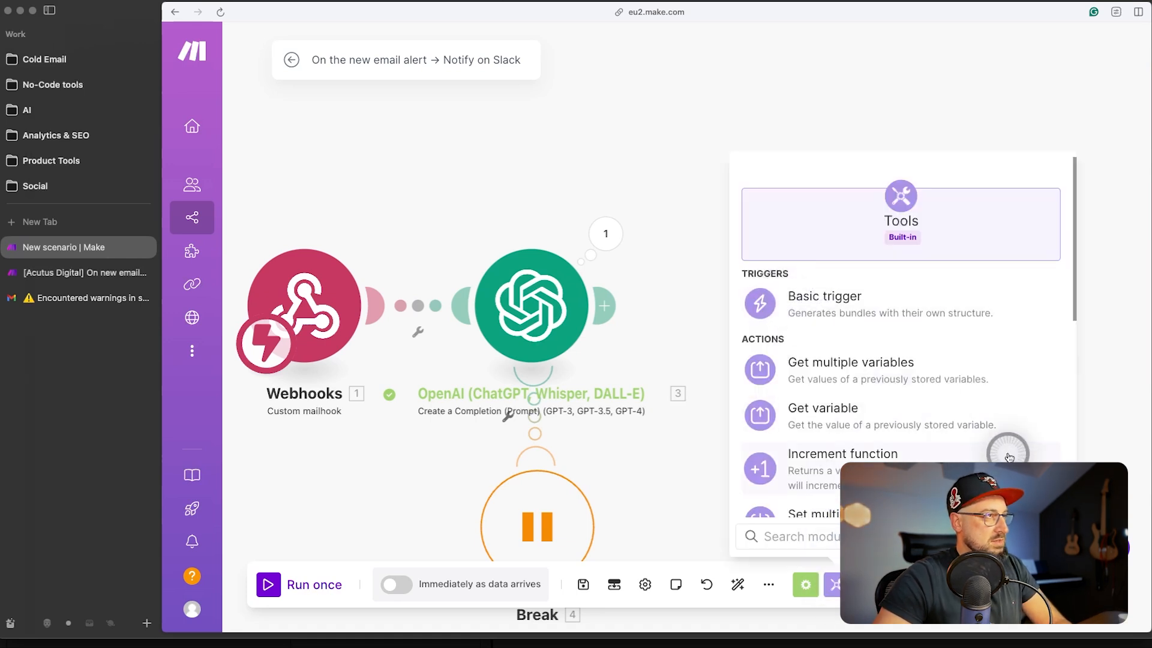
{"action": "left_click", "coordinate": [606, 304]}
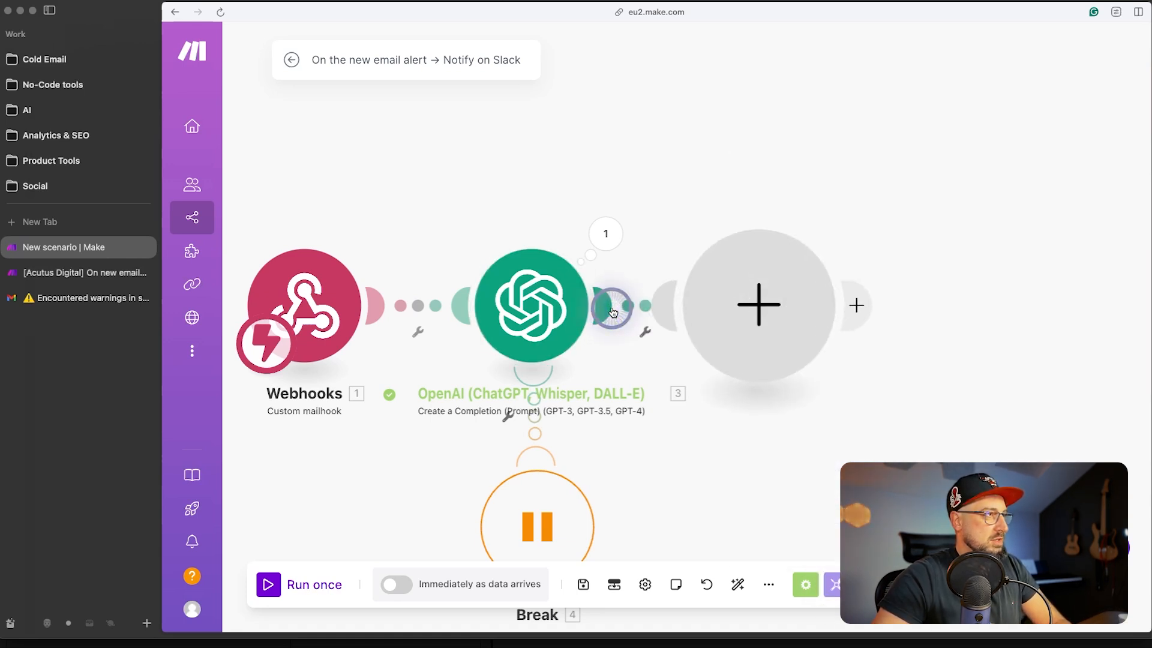
{"action": "left_click", "coordinate": [779, 324]}
{"action": "left_click", "coordinate": [887, 431]}
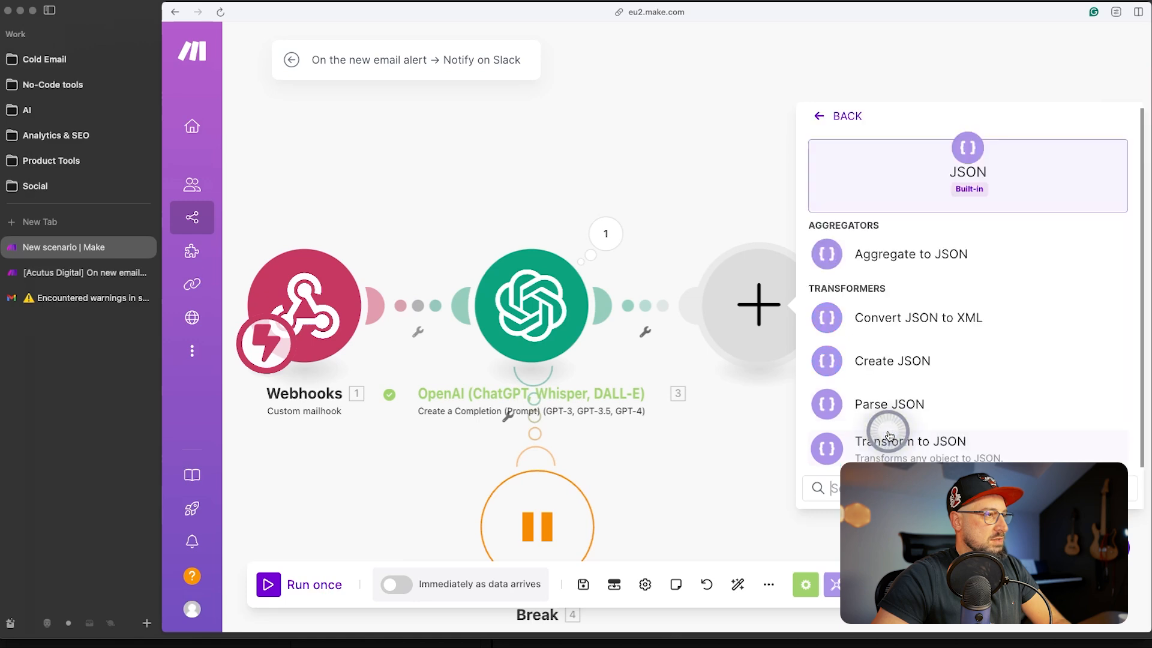
{"action": "left_click", "coordinate": [914, 451]}
{"action": "left_click", "coordinate": [888, 318]}
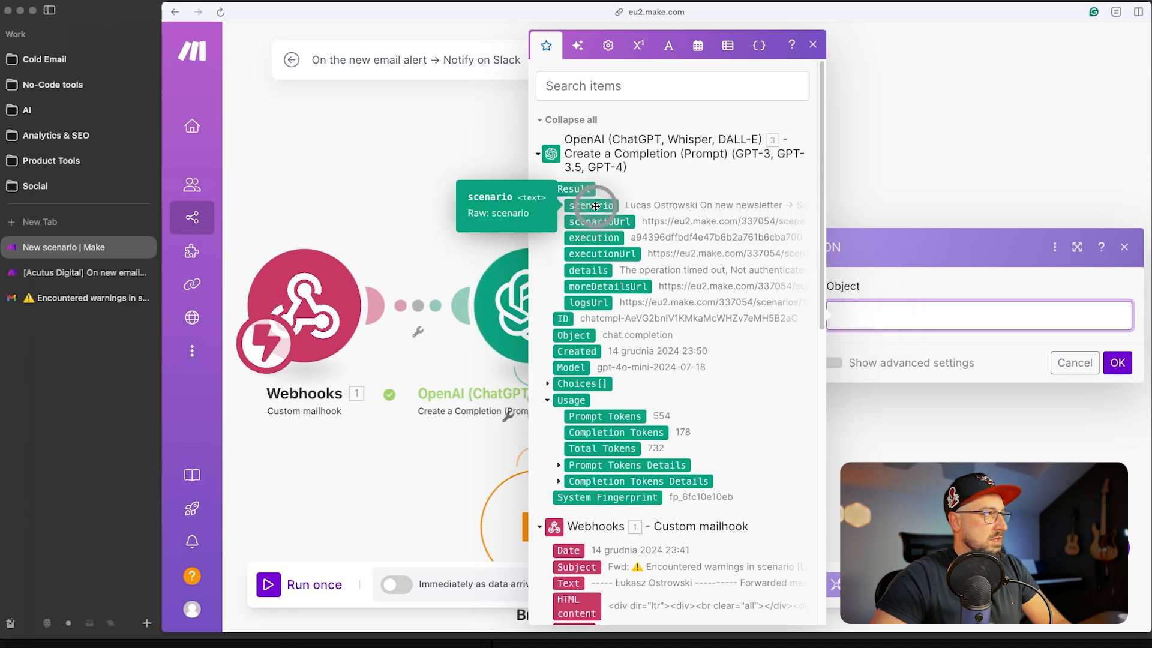
{"action": "left_click", "coordinate": [596, 206]}
{"action": "left_click", "coordinate": [1118, 362]}
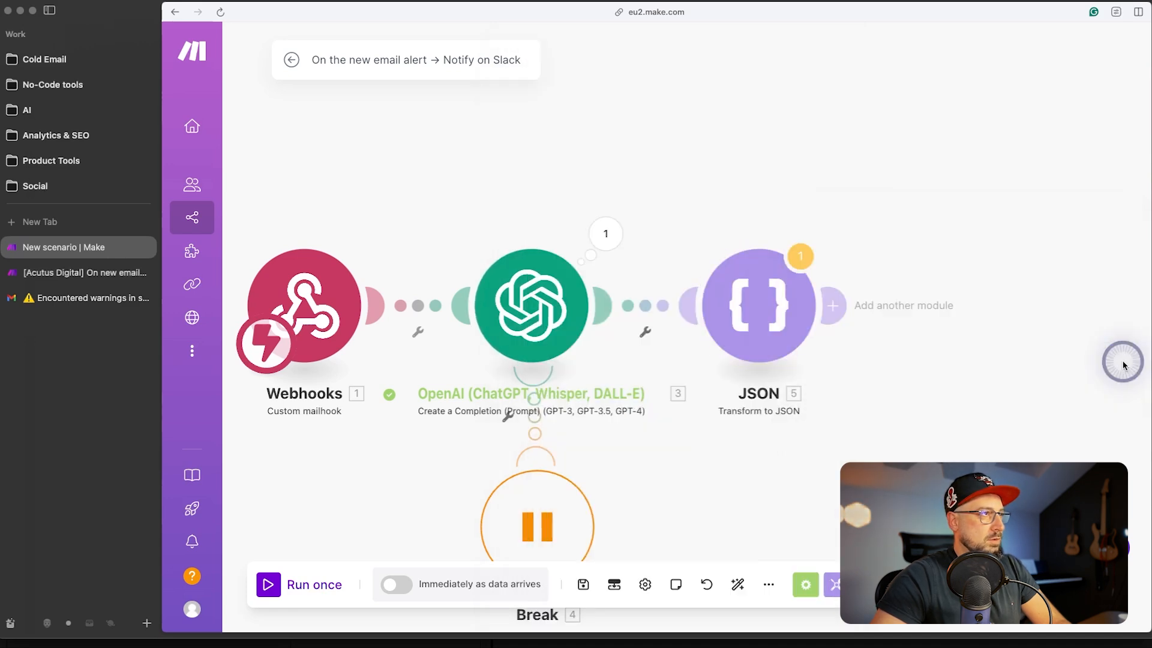
- Rename the JSON module to 'Transform Scenario Name'
{"action": "right_click", "coordinate": [766, 328]}
{"action": "left_click", "coordinate": [873, 411]}
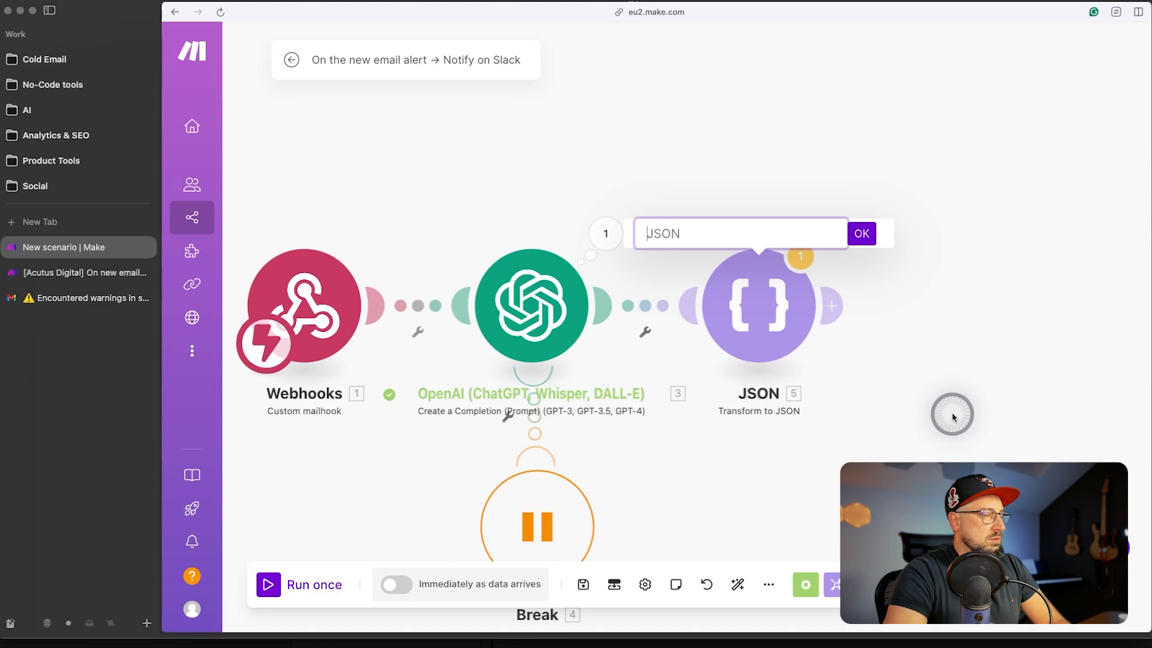
{"action": "type", "text": "Tran"}
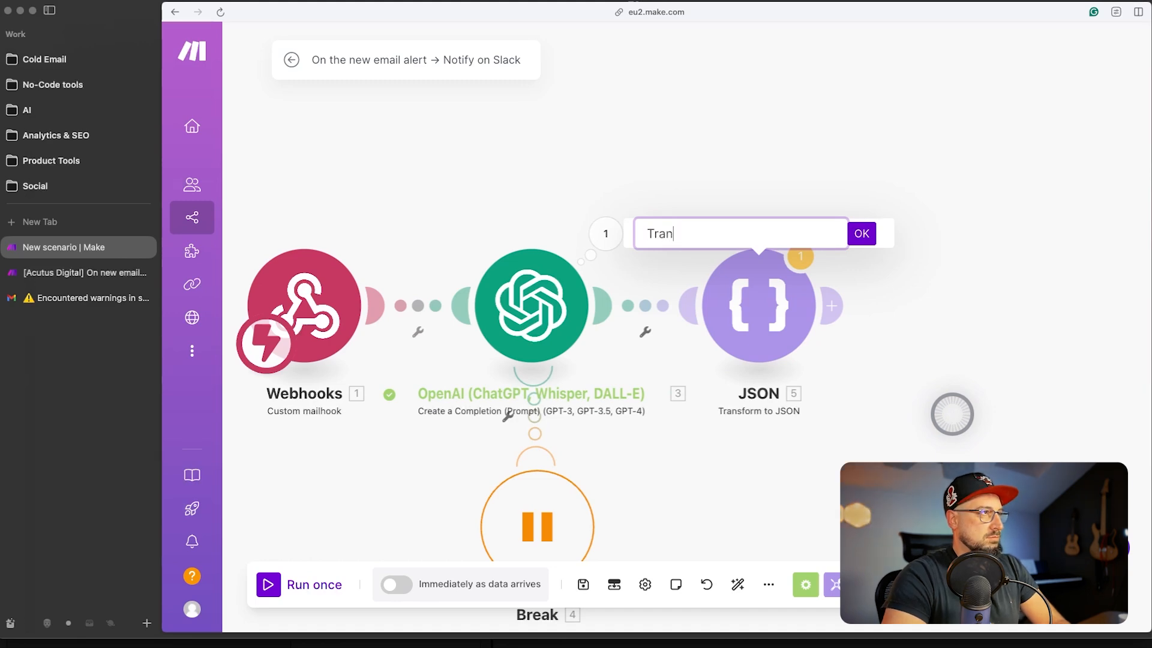
{"action": "type", "text": "sform Scenario Name"}
{"action": "key", "text": "Return"}
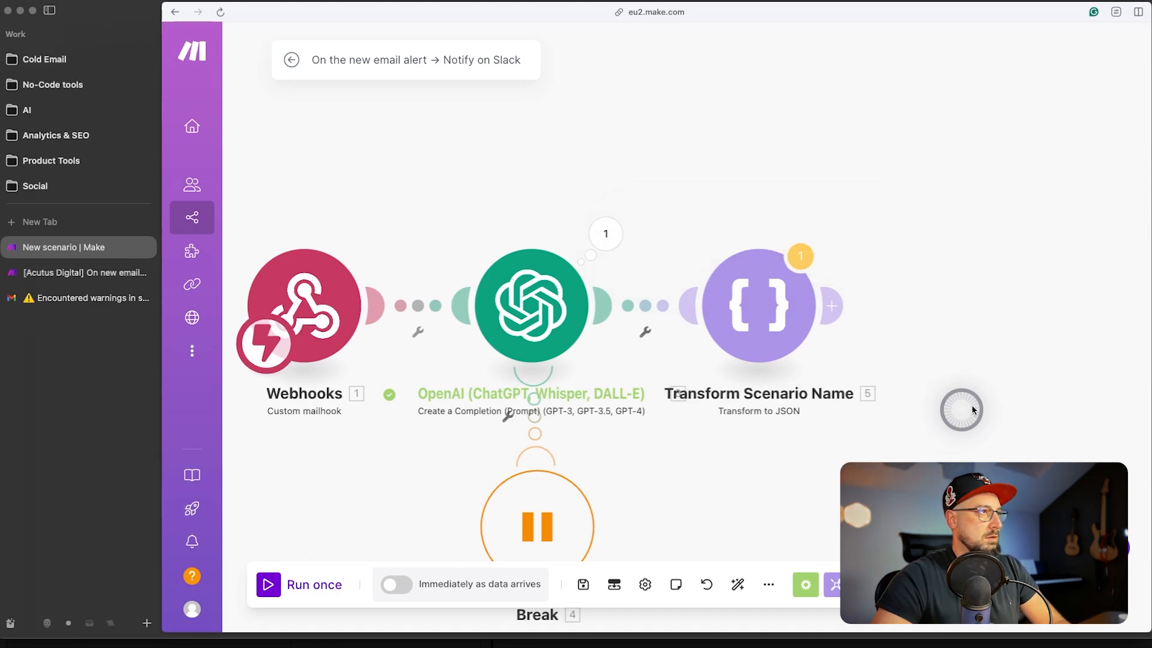
- Add a second Transform to JSON module that maps the email Subject into Object
{"action": "left_click", "coordinate": [833, 307]}
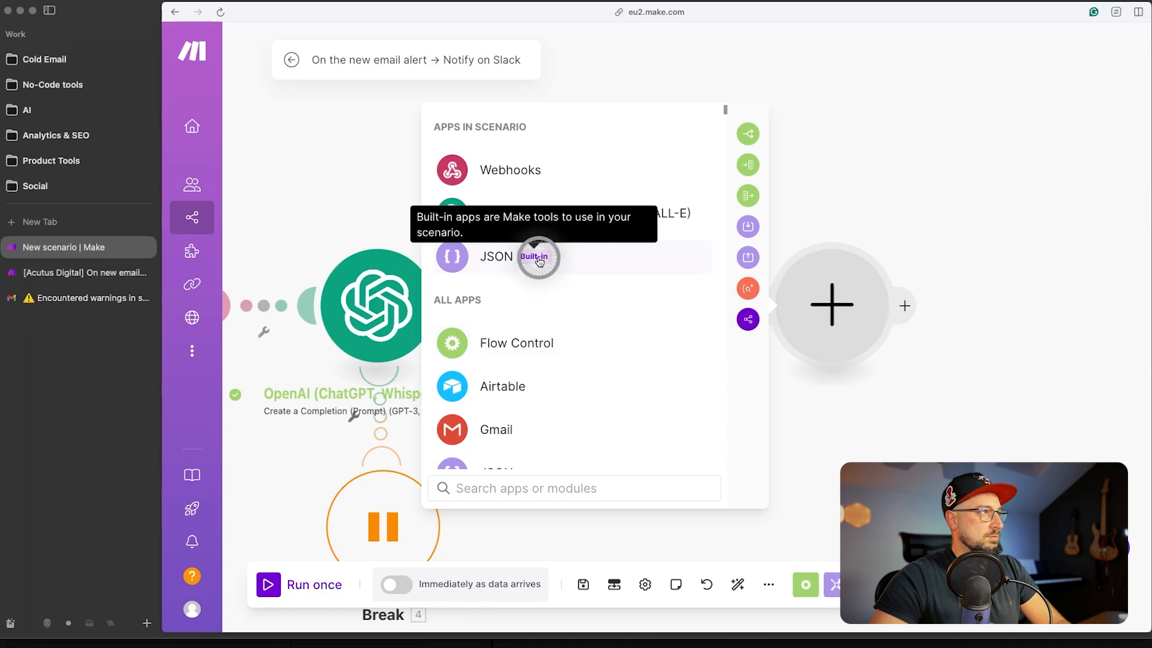
{"action": "left_click", "coordinate": [496, 263]}
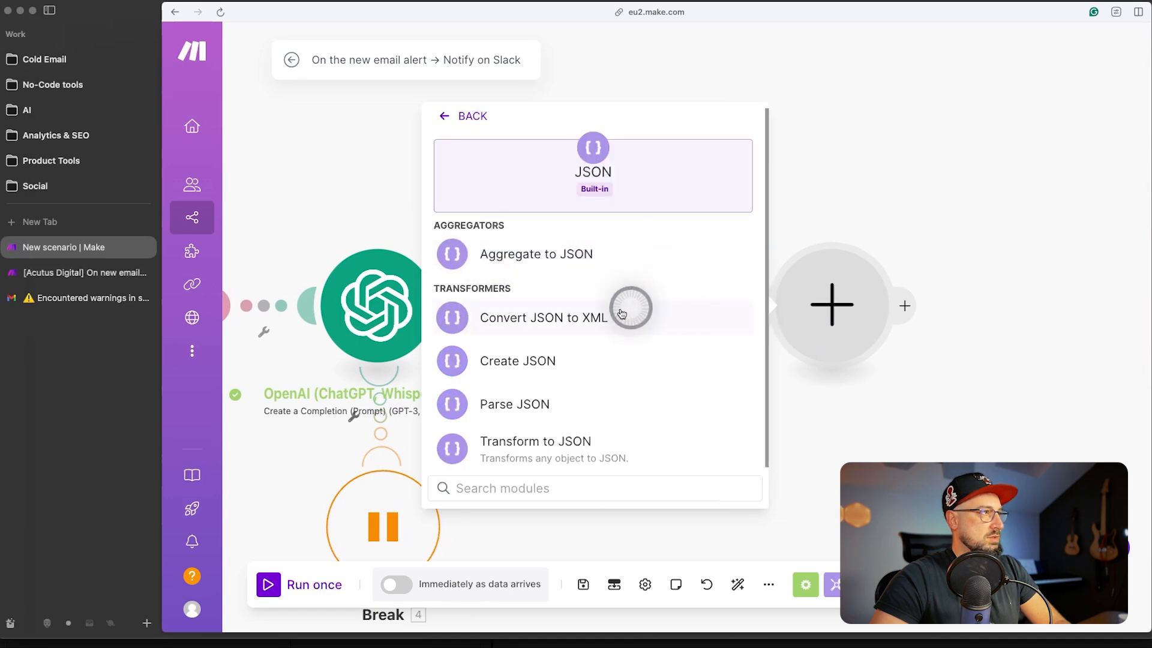
{"action": "left_click", "coordinate": [566, 451]}
{"action": "left_click", "coordinate": [533, 317]}
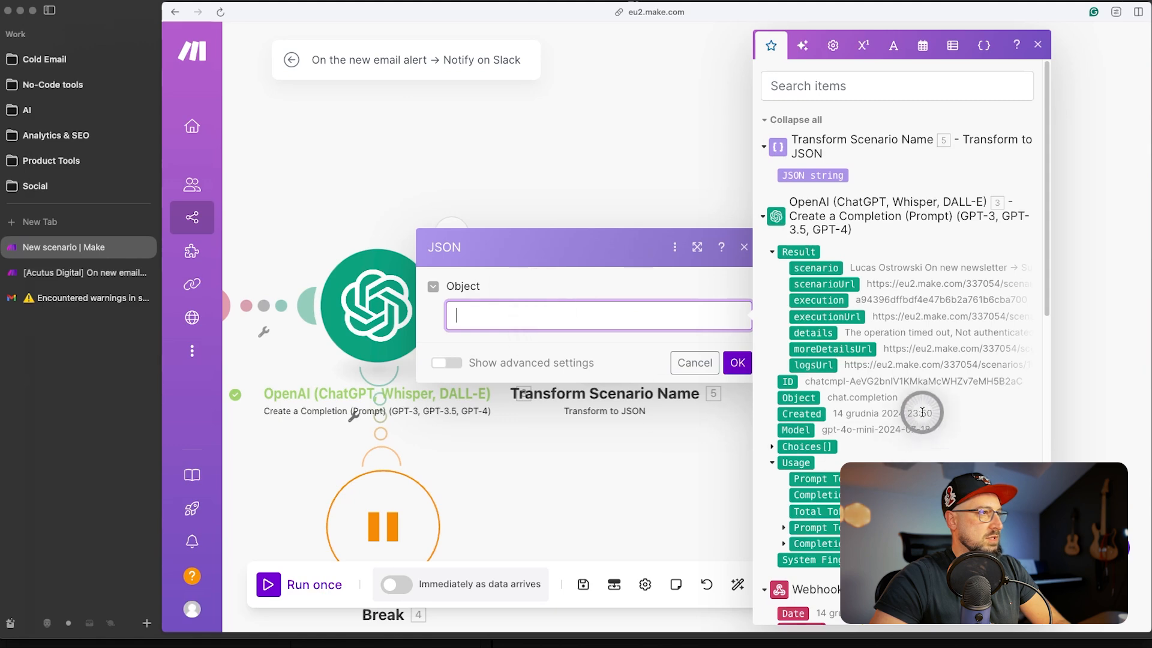
{"action": "scroll", "coordinate": [920, 411], "scroll_direction": "down", "scroll_amount": 5}
{"action": "left_click", "coordinate": [809, 322]}
{"action": "left_click", "coordinate": [737, 362]}
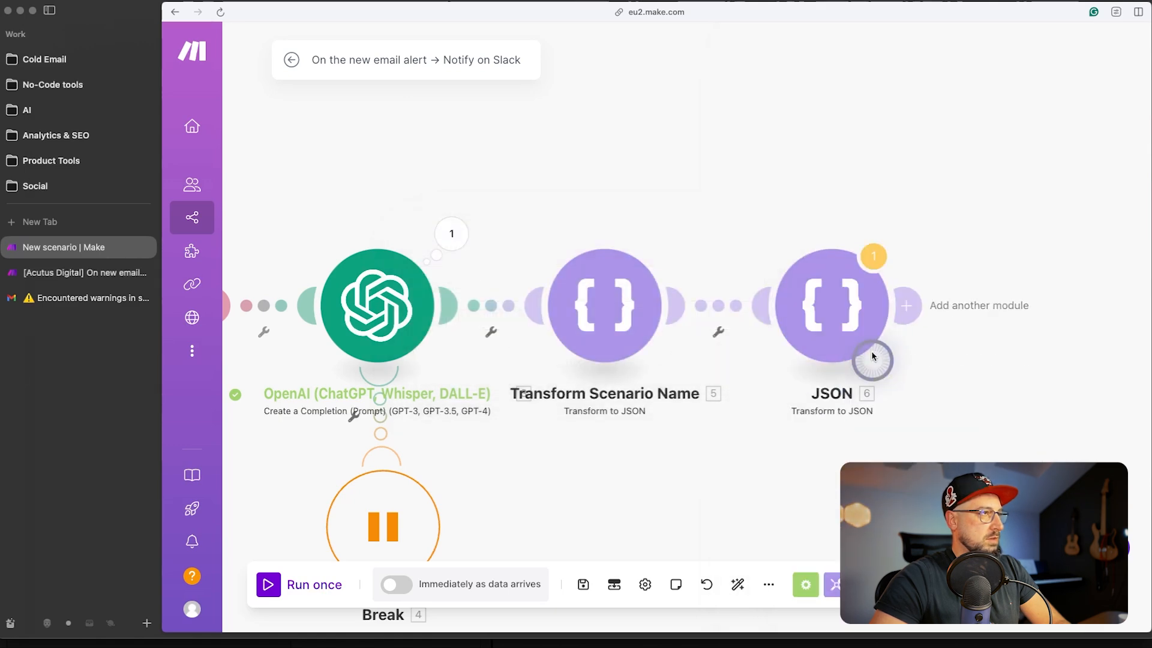
- Rename the new JSON module to 'Transform Subject'
{"action": "right_click", "coordinate": [827, 334]}
{"action": "left_click", "coordinate": [924, 438]}
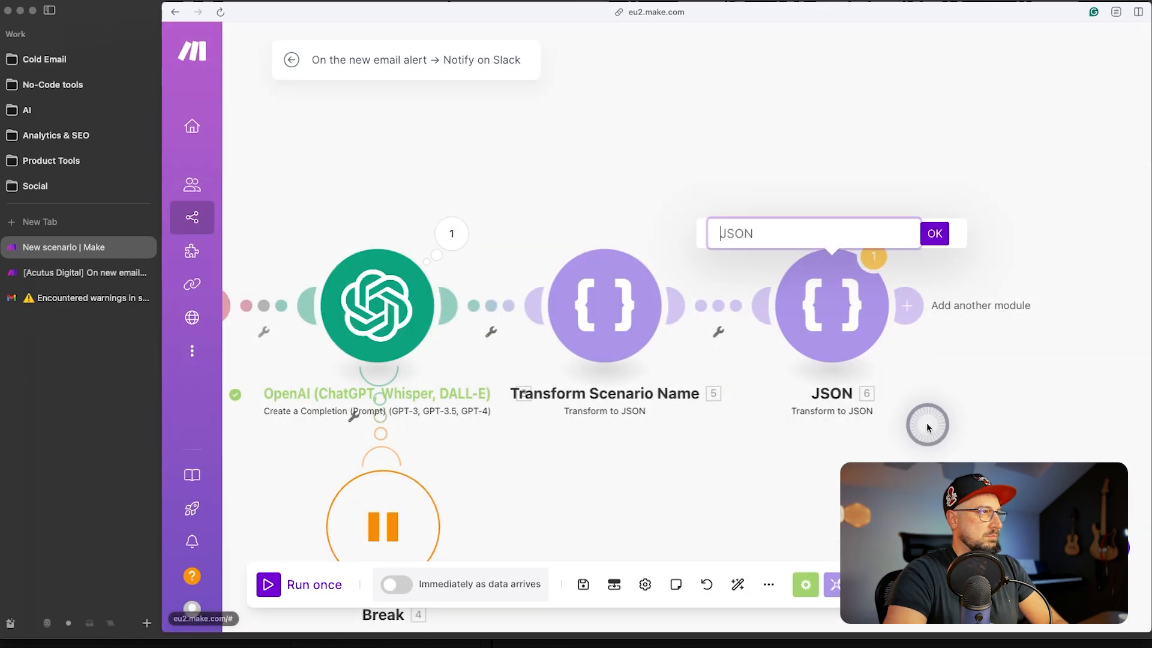
{"action": "type", "text": "Tran"}
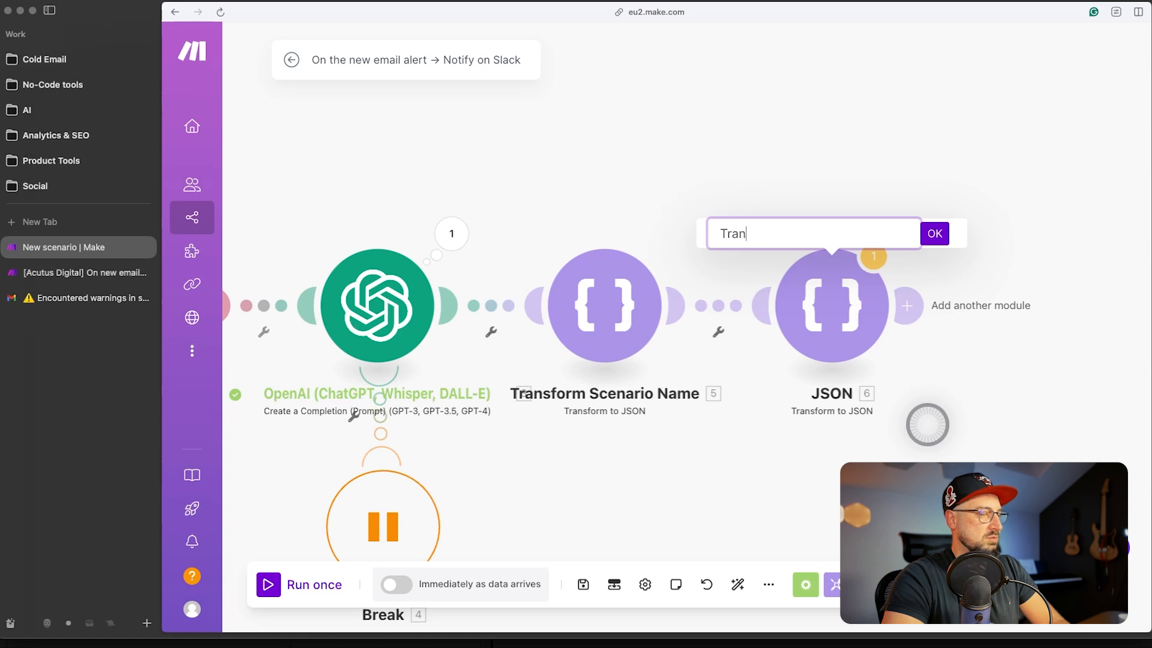
{"action": "type", "text": "sform Subject"}
{"action": "key", "text": "Return"}
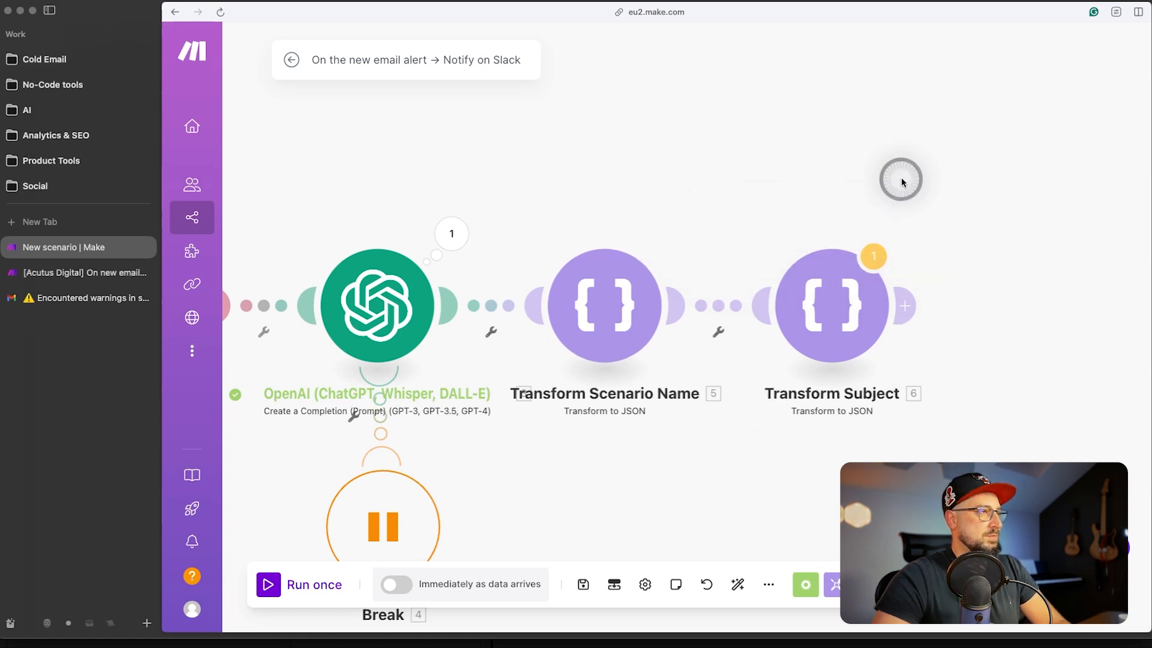
{"action": "scroll", "coordinate": [882, 262], "scroll_direction": "right", "scroll_amount": 2}
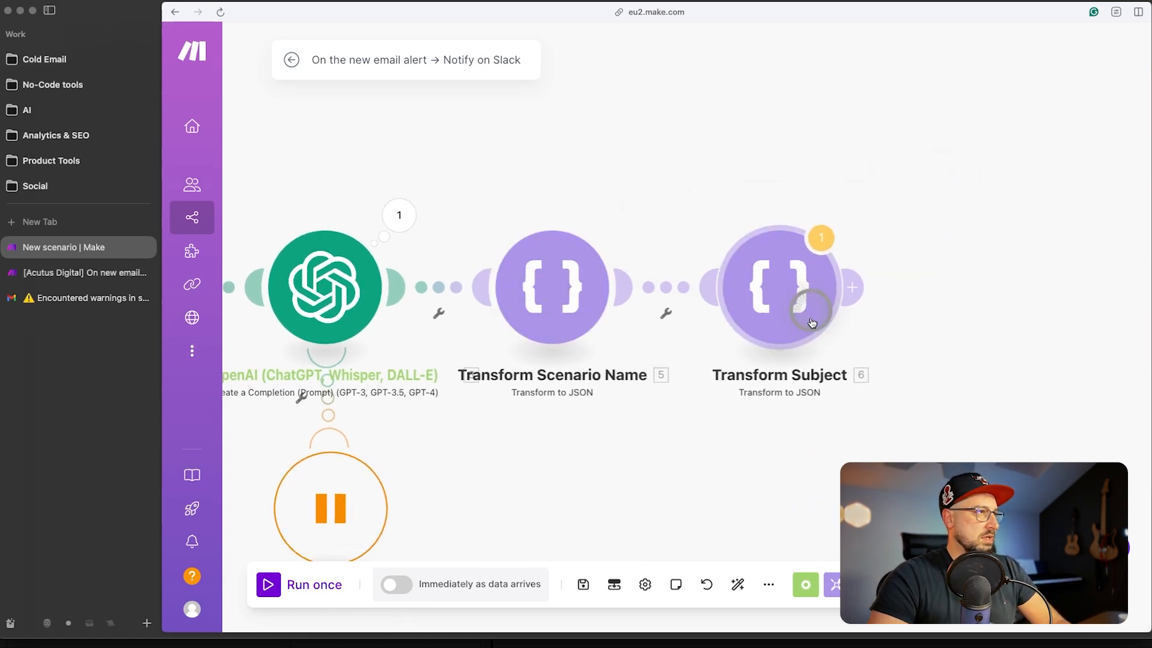
- Pan the canvas right to bring the end of the chain after Transform Subject into view
{"action": "scroll", "coordinate": [936, 180], "scroll_direction": "right", "scroll_amount": 2}
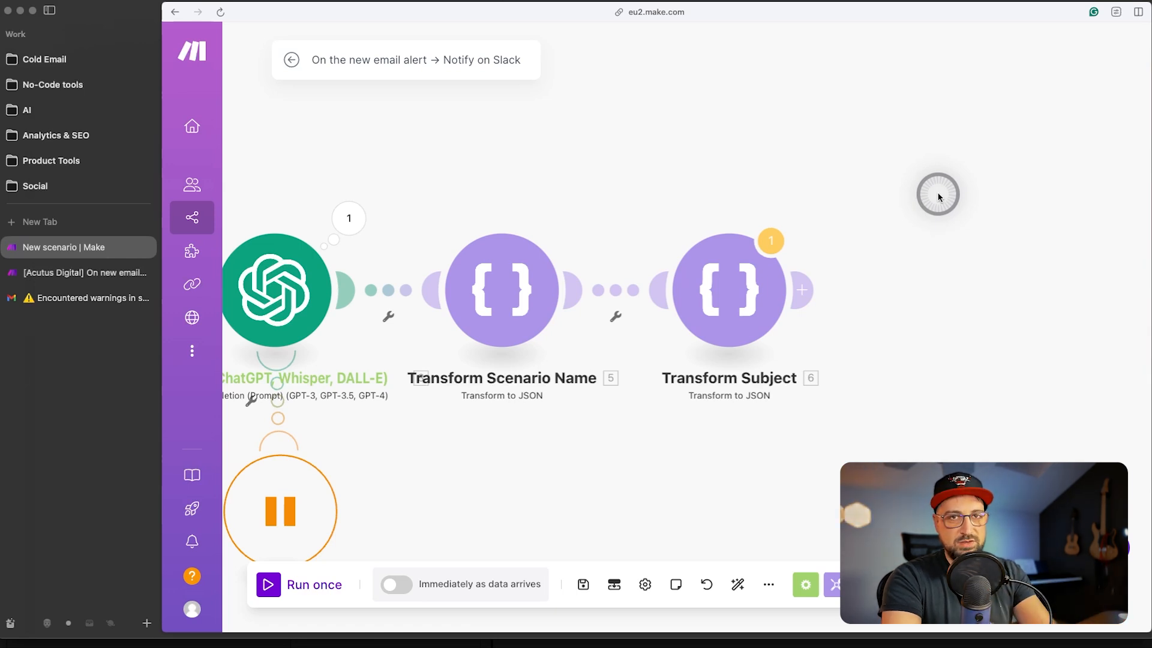
- Add a Flow Control Router with three routes after Transform Subject
{"action": "left_click", "coordinate": [801, 290]}
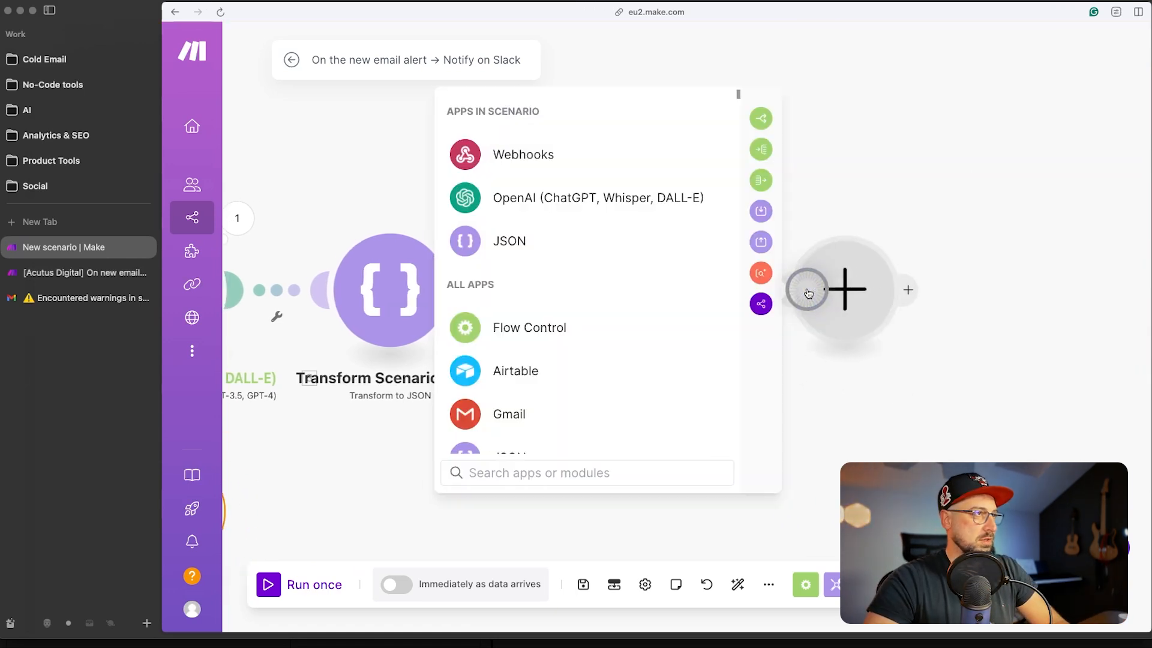
{"action": "left_click", "coordinate": [470, 328]}
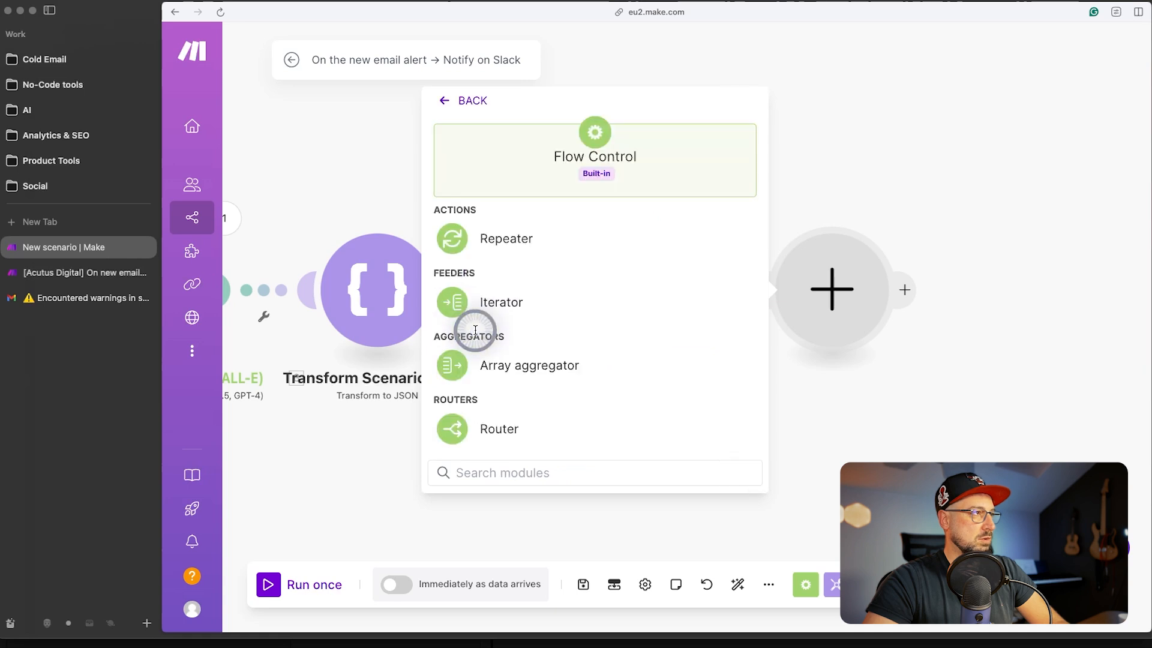
{"action": "left_click", "coordinate": [513, 429]}
{"action": "left_click", "coordinate": [690, 242]}
{"action": "scroll", "coordinate": [617, 312], "scroll_direction": "down", "scroll_amount": 3}
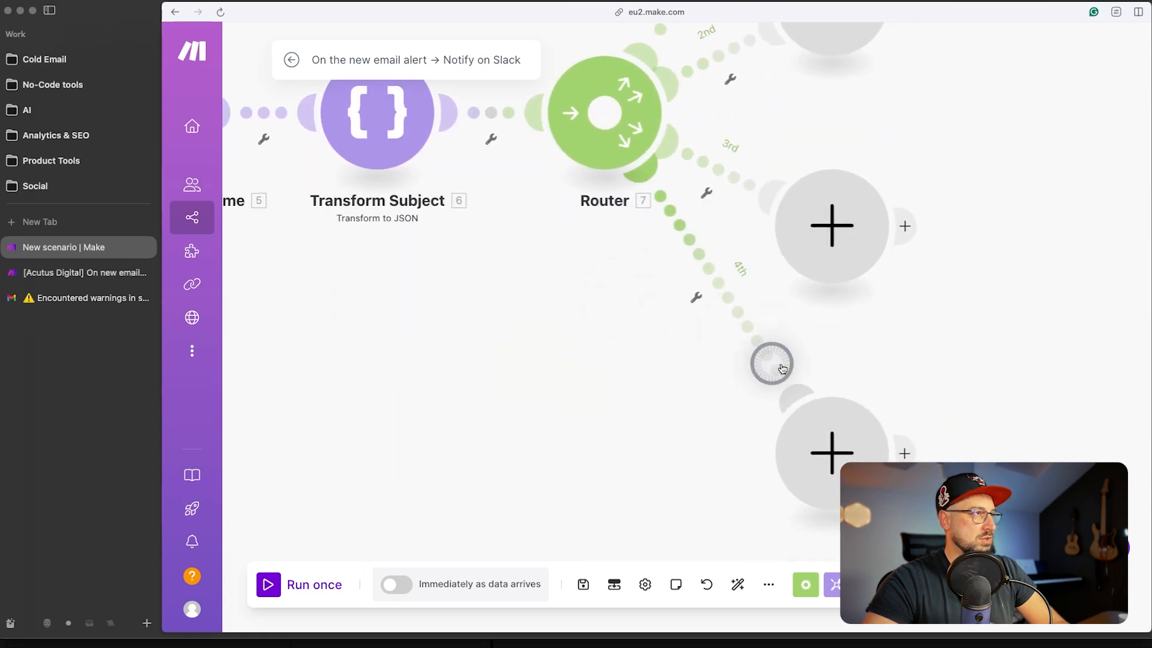
{"action": "left_click_drag", "start_coordinate": [976, 182], "coordinate": [876, 454]}
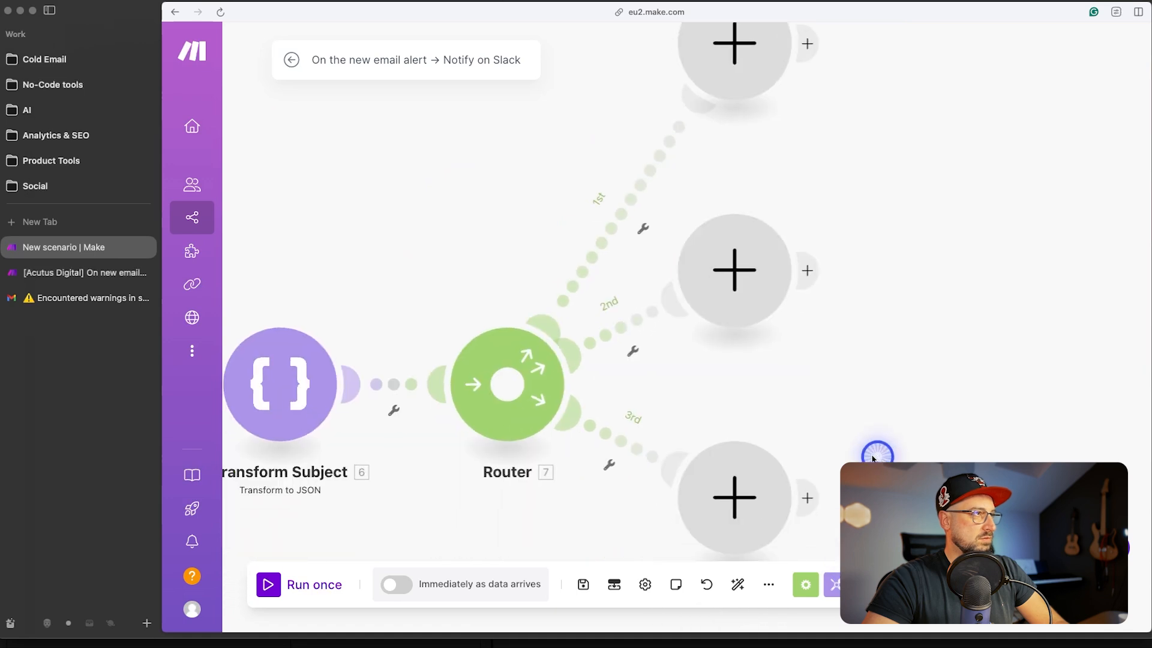
- Give route 1 a 'Warning' filter: Subject contains (case insensitive) 'warning'
{"action": "left_click", "coordinate": [618, 219]}
{"action": "left_click", "coordinate": [756, 120]}
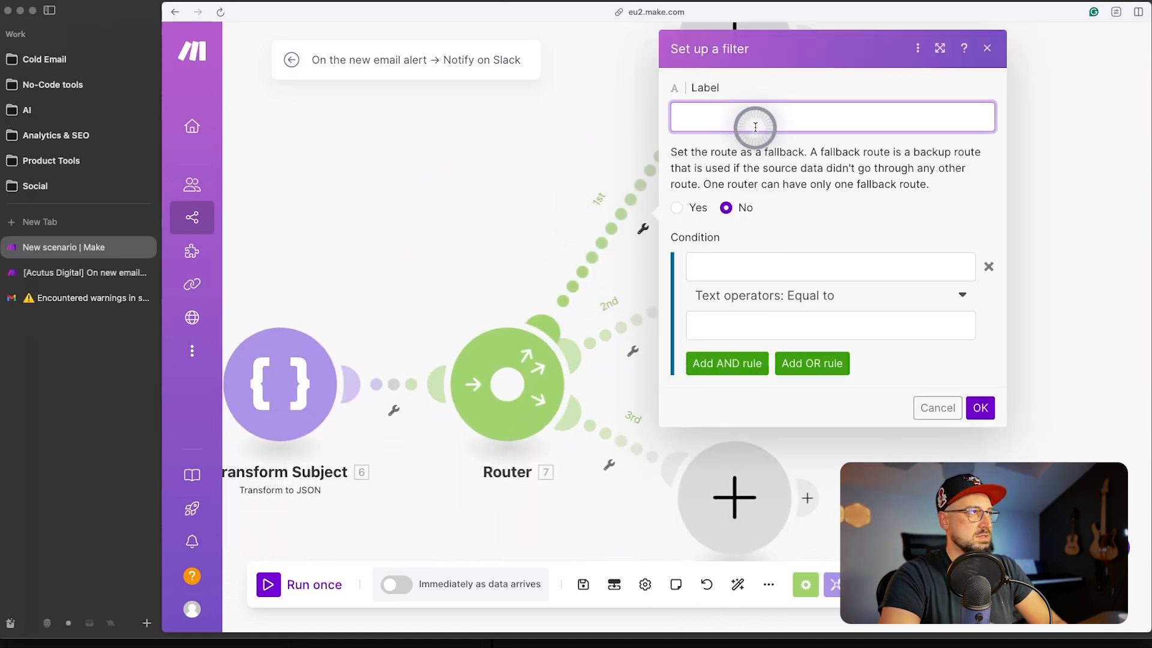
{"action": "type", "text": "Warning"}
{"action": "left_click", "coordinate": [740, 264]}
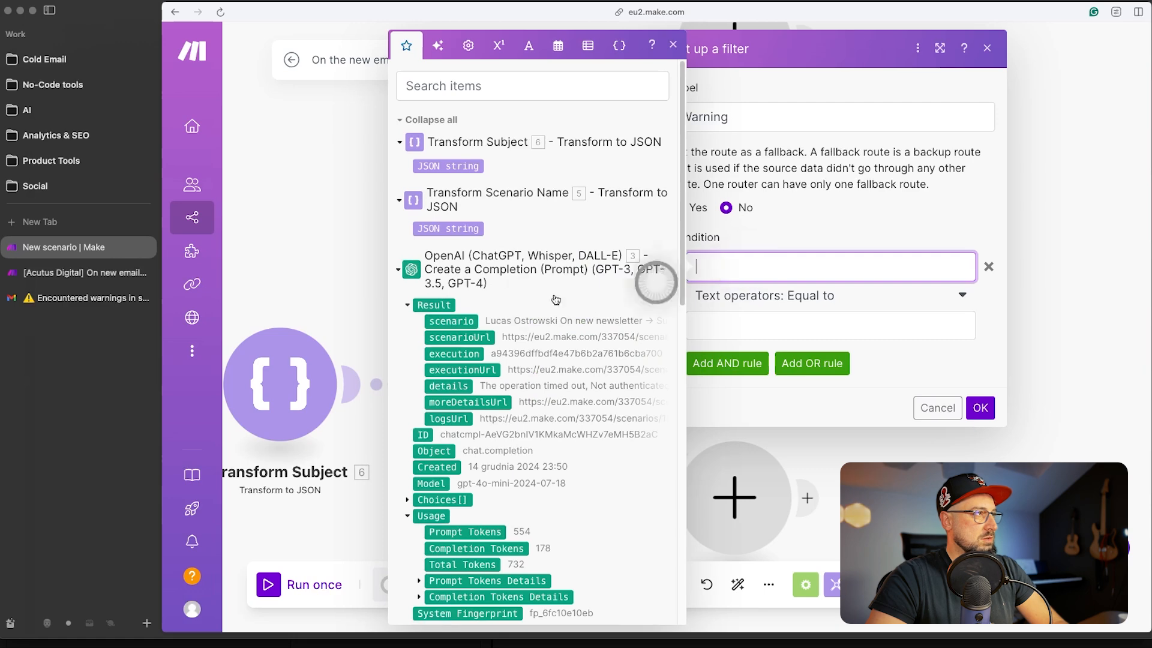
{"action": "scroll", "coordinate": [538, 299], "scroll_direction": "down", "scroll_amount": 5}
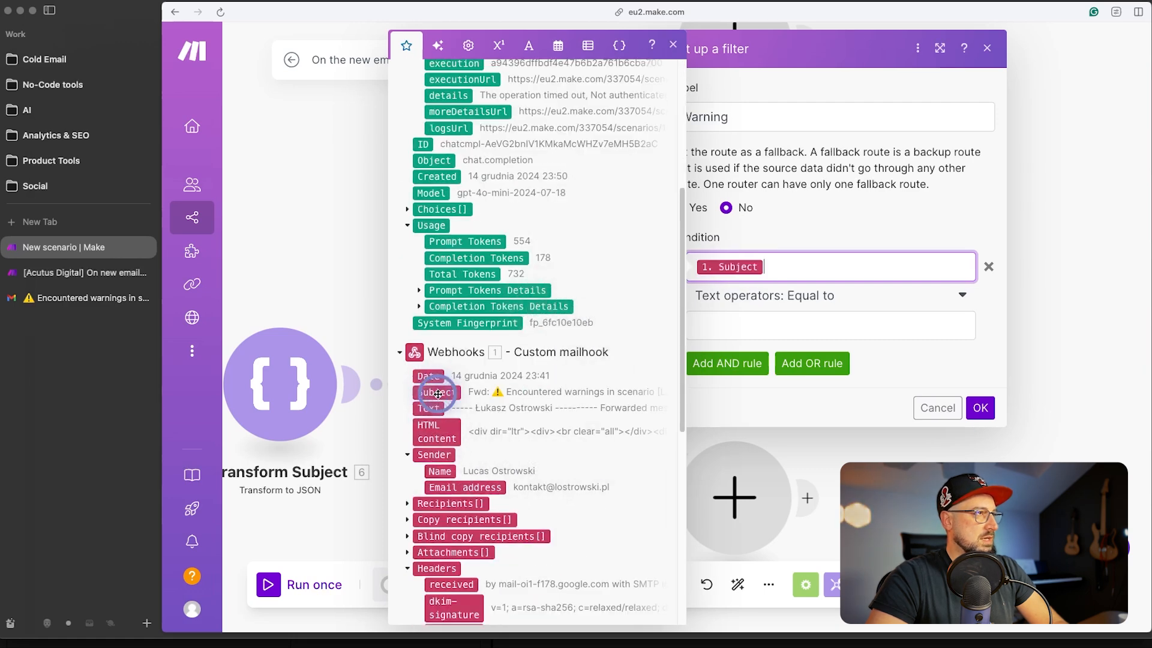
{"action": "left_click", "coordinate": [792, 295]}
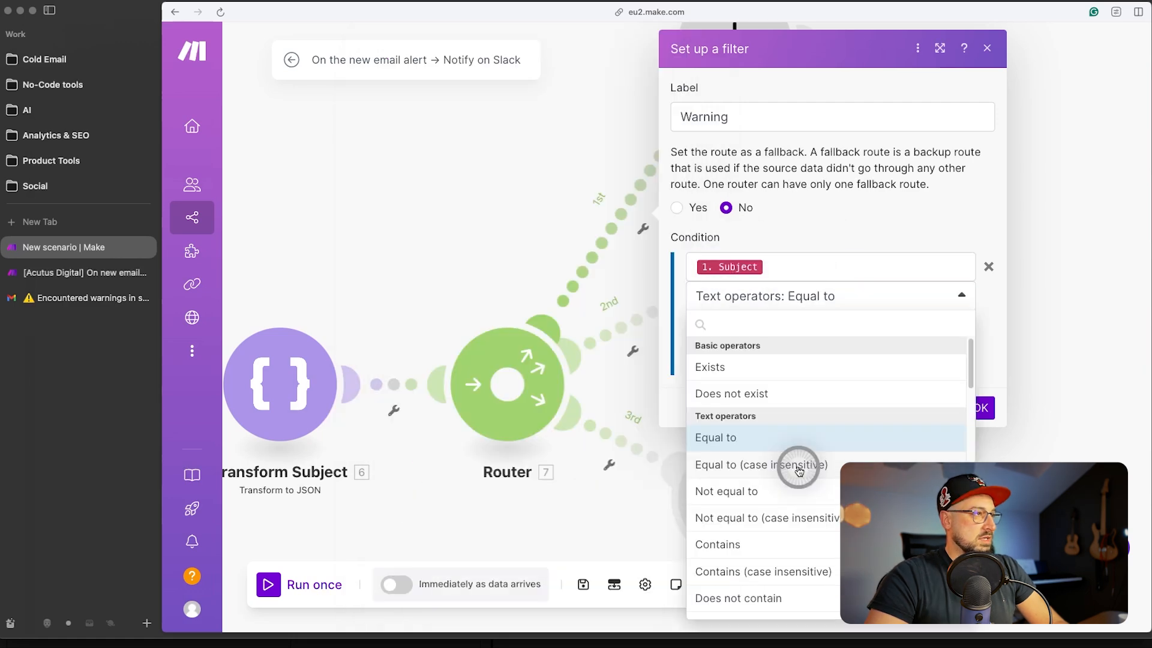
{"action": "left_click", "coordinate": [821, 569]}
{"action": "left_click", "coordinate": [783, 334]}
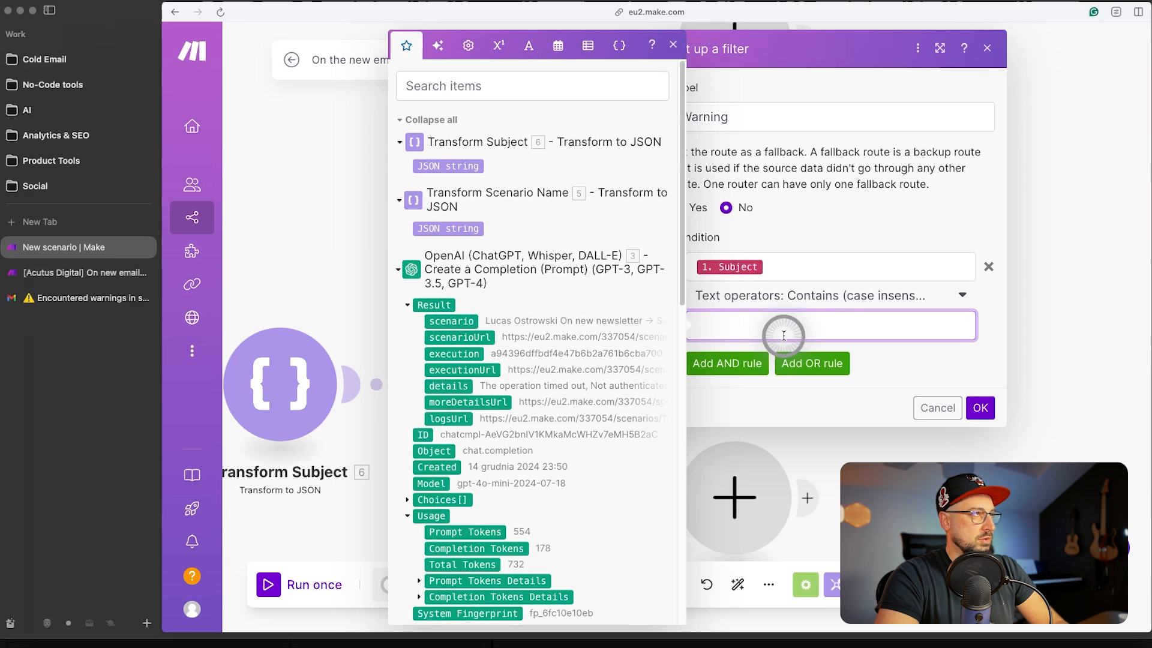
{"action": "type", "text": "warning"}
{"action": "left_click", "coordinate": [980, 408]}
{"action": "left_click", "coordinate": [721, 350]}
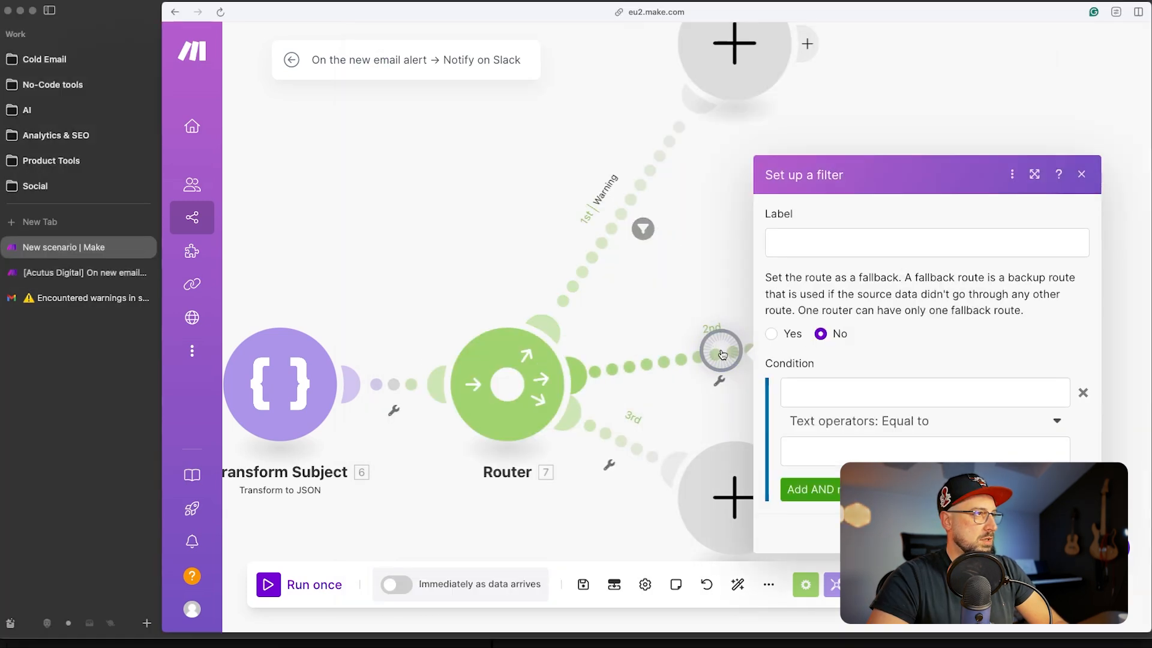
- Give route 2 an 'Error' filter using Subject with case-insensitive Contains
{"action": "left_click", "coordinate": [846, 243]}
{"action": "type", "text": "E"}
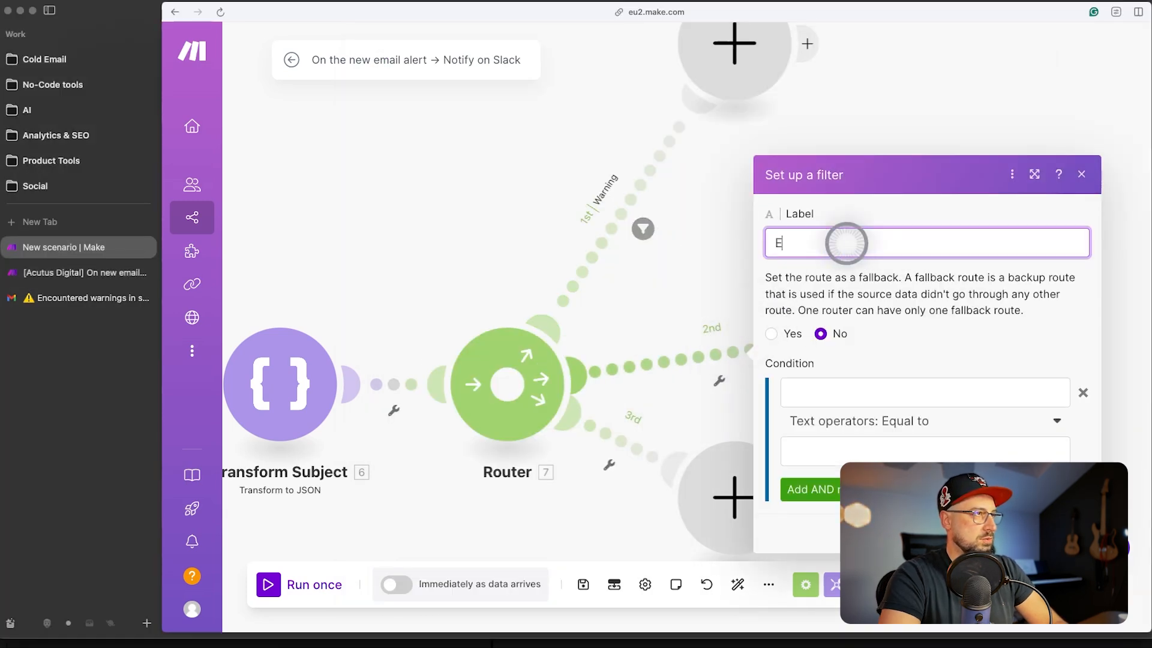
{"action": "type", "text": "rror"}
{"action": "left_click", "coordinate": [834, 393]}
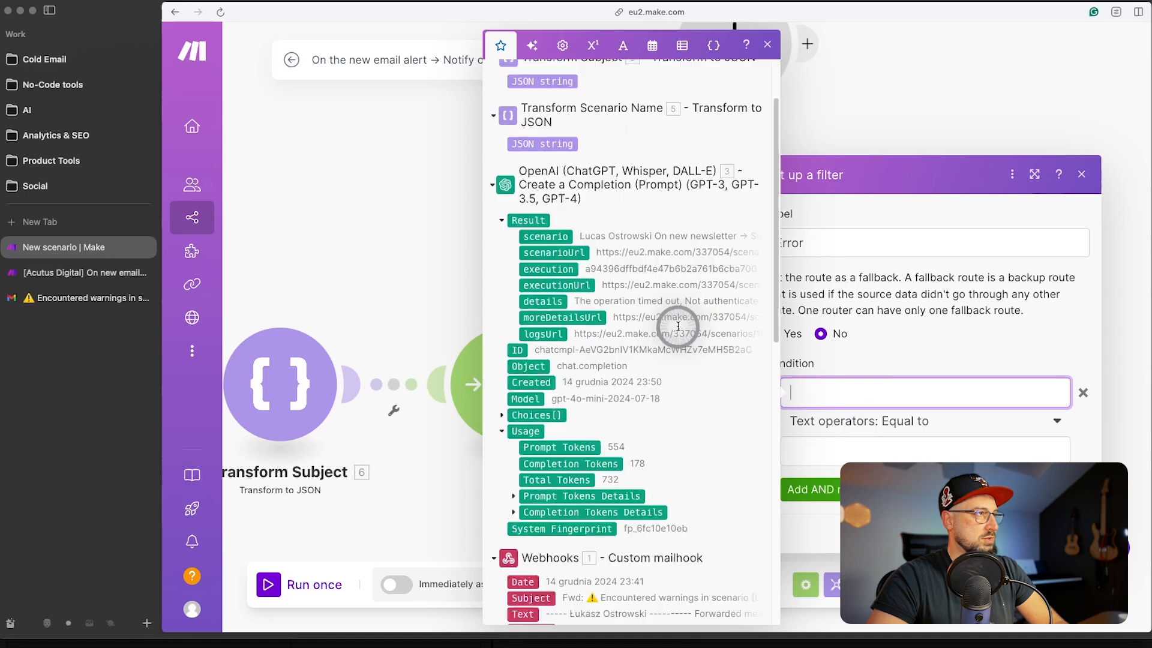
{"action": "scroll", "coordinate": [678, 325], "scroll_direction": "down", "scroll_amount": 5}
{"action": "left_click", "coordinate": [543, 256]}
{"action": "left_click", "coordinate": [916, 430]}
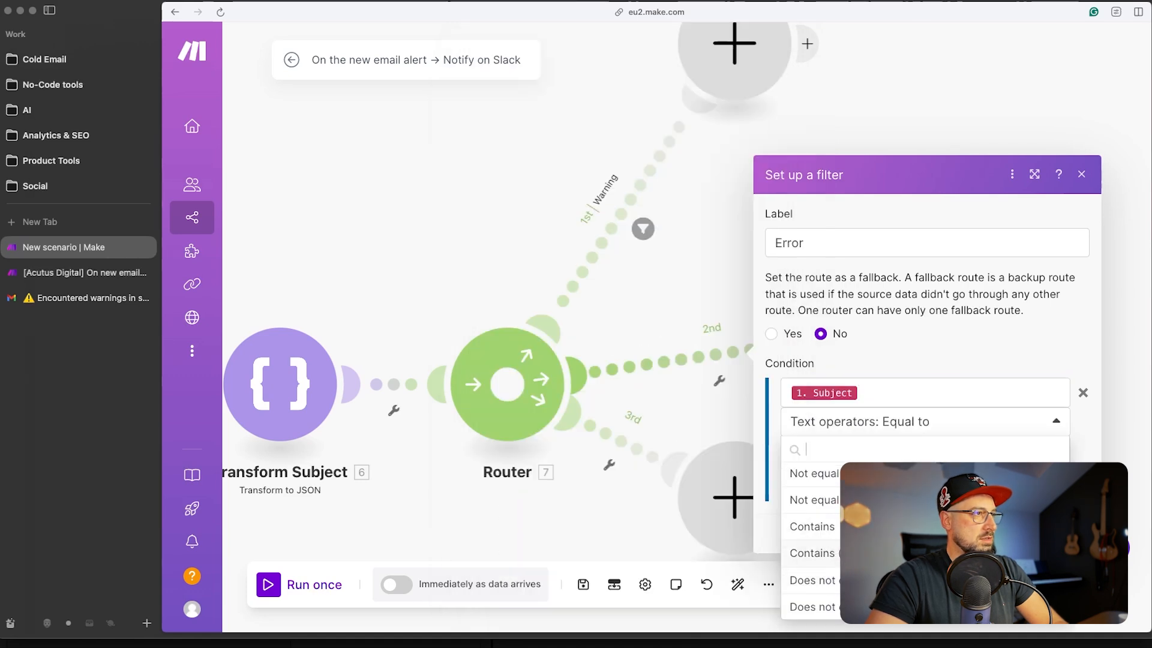
{"action": "left_click", "coordinate": [812, 552]}
{"action": "left_click", "coordinate": [855, 453]}
{"action": "type", "text": "err"}
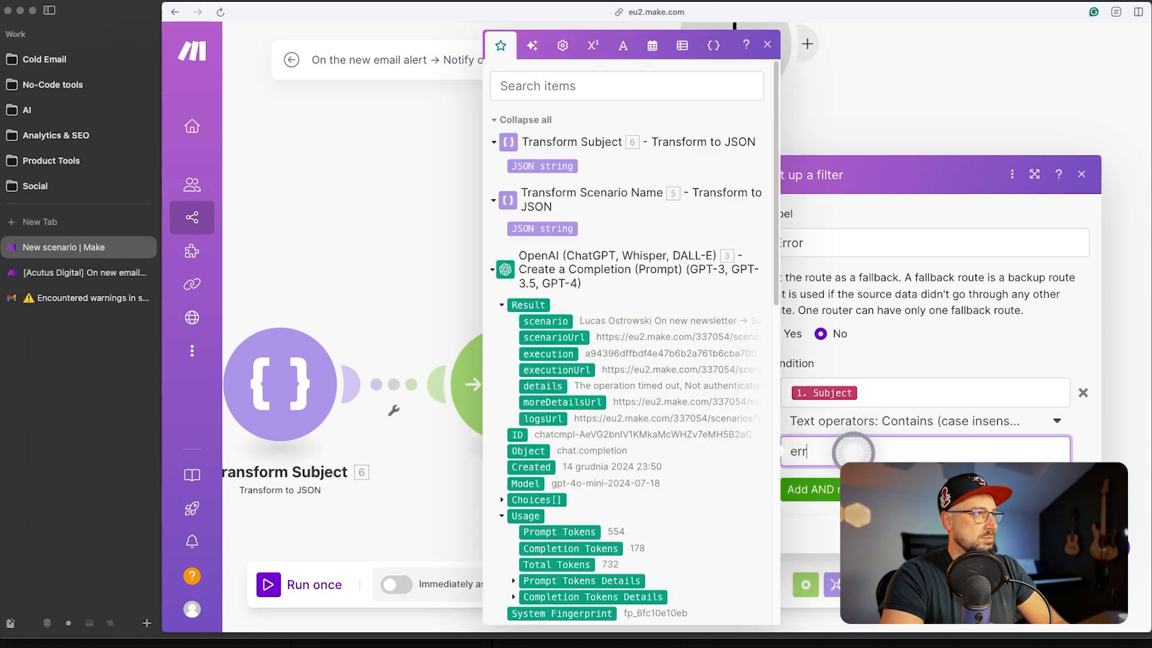
{"action": "key", "text": "Return"}
- Give route 3 a 'Stopped' filter using Subject with a Contains operator
{"action": "left_click", "coordinate": [676, 442]}
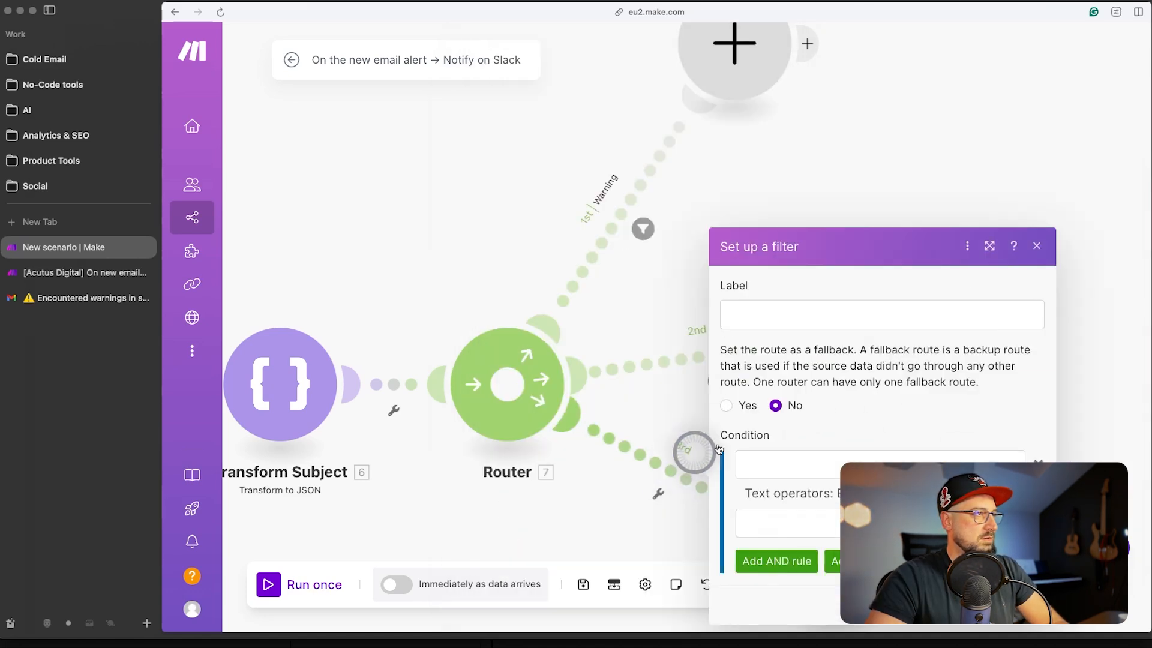
{"action": "left_click", "coordinate": [820, 303]}
{"action": "type", "text": "Stopped"}
{"action": "left_click", "coordinate": [787, 466]}
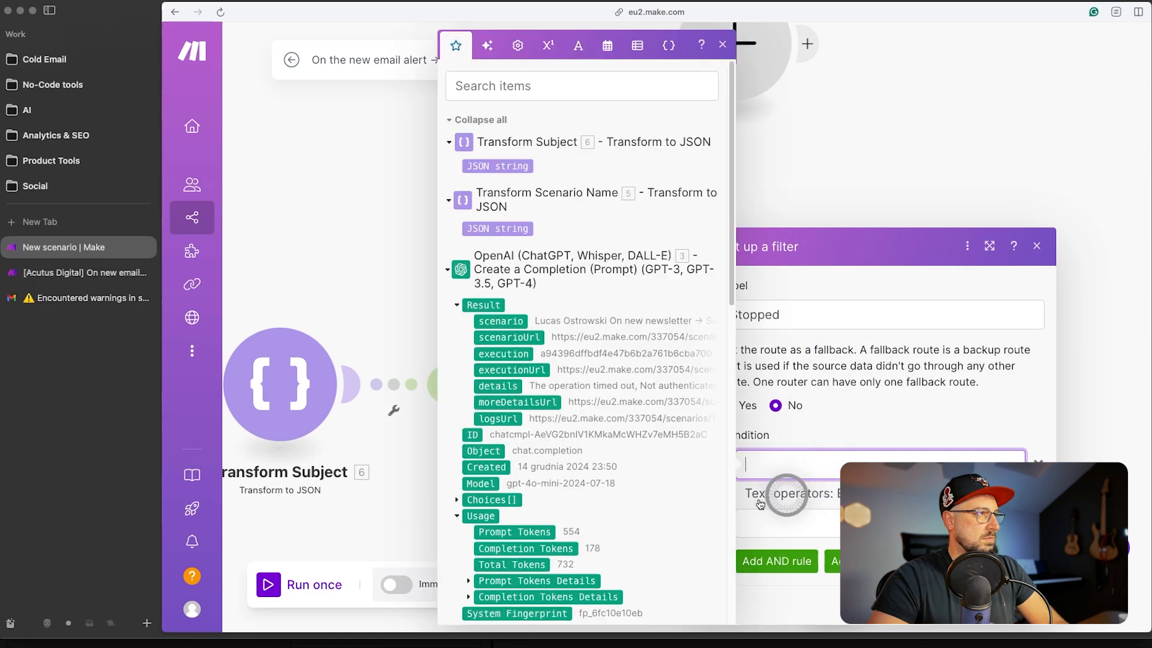
{"action": "scroll", "coordinate": [696, 475], "scroll_direction": "down", "scroll_amount": 5}
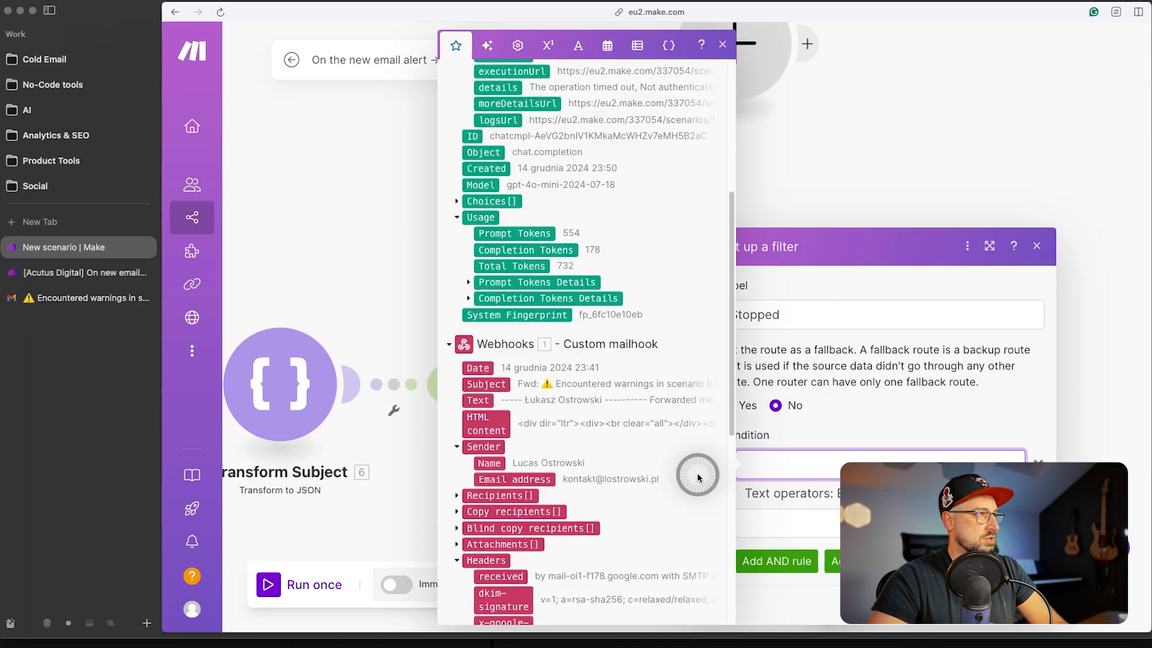
{"action": "left_click", "coordinate": [483, 384]}
{"action": "left_click", "coordinate": [837, 510]}
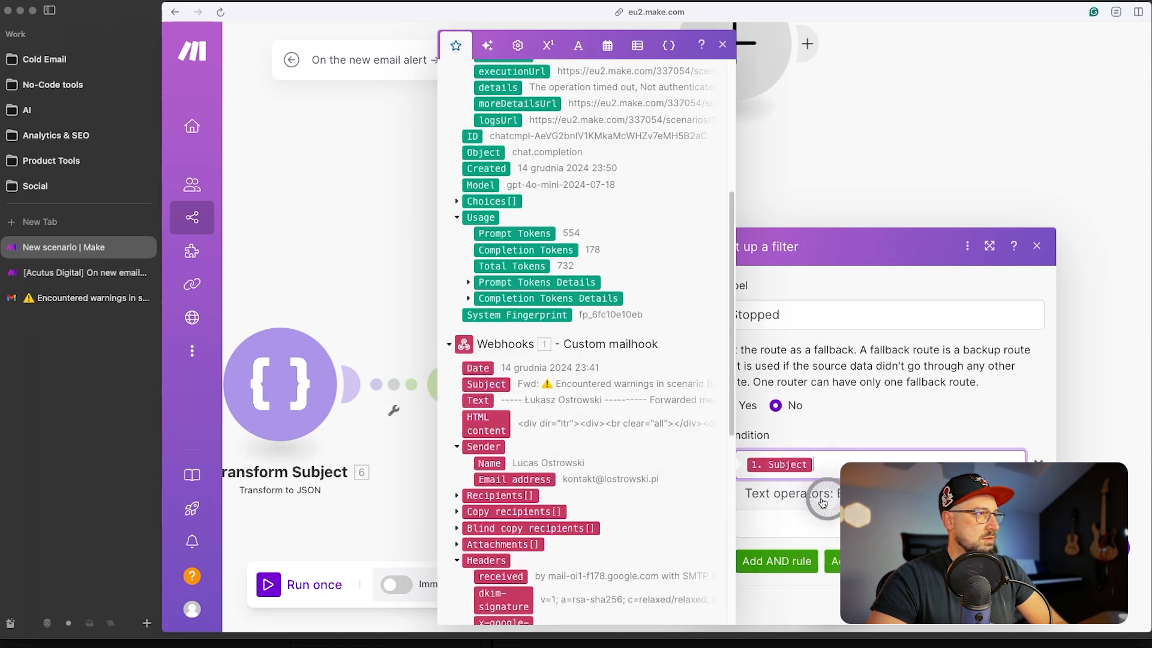
{"action": "scroll", "coordinate": [869, 459], "scroll_direction": "down", "scroll_amount": 3}
{"action": "left_click", "coordinate": [831, 461]}
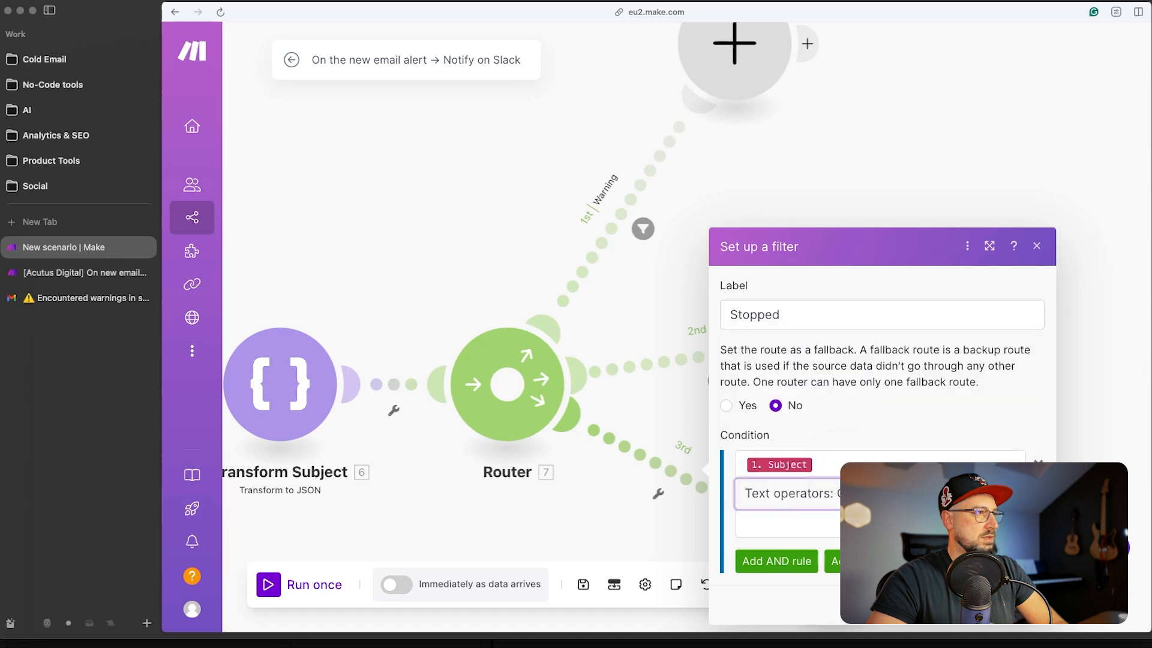
{"action": "left_click", "coordinate": [817, 526]}
{"action": "left_click_drag", "start_coordinate": [989, 464], "coordinate": [959, 440]}
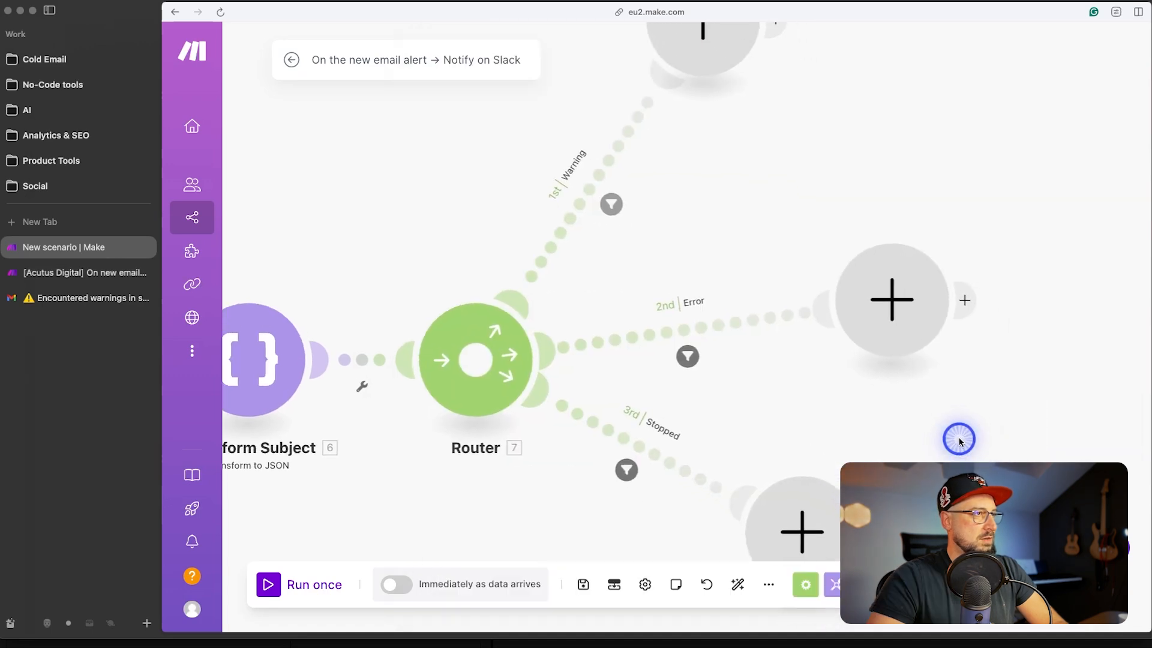
- Auto-align the scenario and centre Transform Subject and the Router in view
{"action": "left_click", "coordinate": [737, 584]}
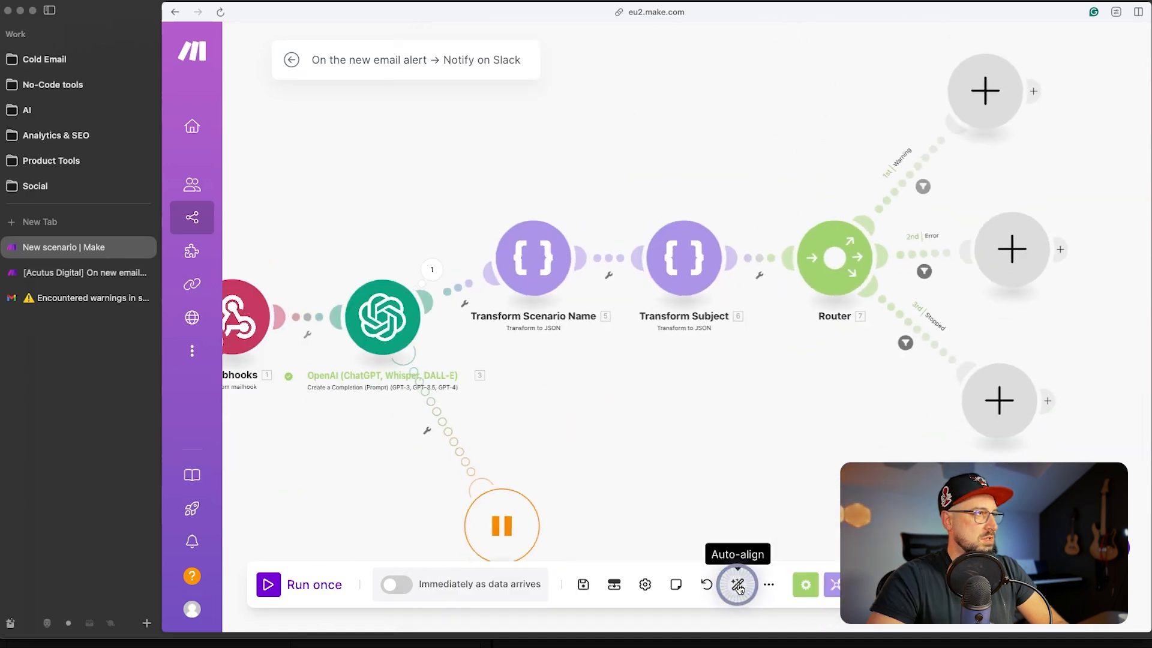
{"action": "left_click_drag", "start_coordinate": [828, 416], "coordinate": [824, 415]}
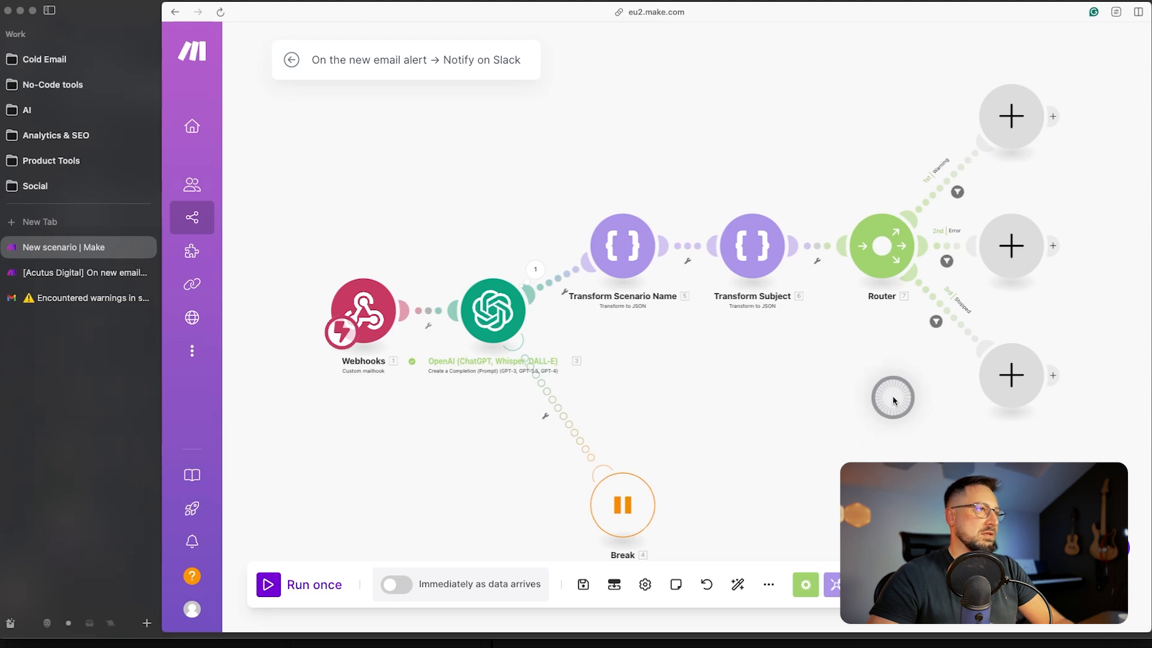
{"action": "scroll", "coordinate": [889, 378], "scroll_direction": "up", "scroll_amount": 5}
{"action": "left_click_drag", "start_coordinate": [892, 304], "coordinate": [570, 642]}
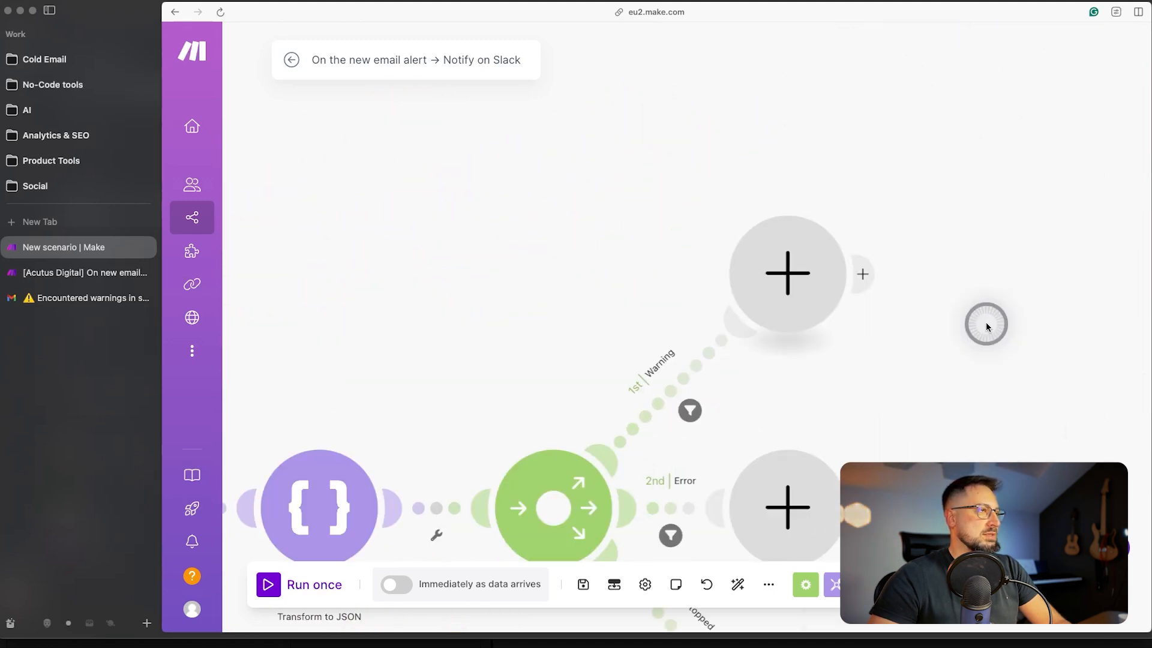
- Add a Slack Create a Message module on the Warning route posting to #alerts via the bot connection
{"action": "left_click", "coordinate": [786, 275]}
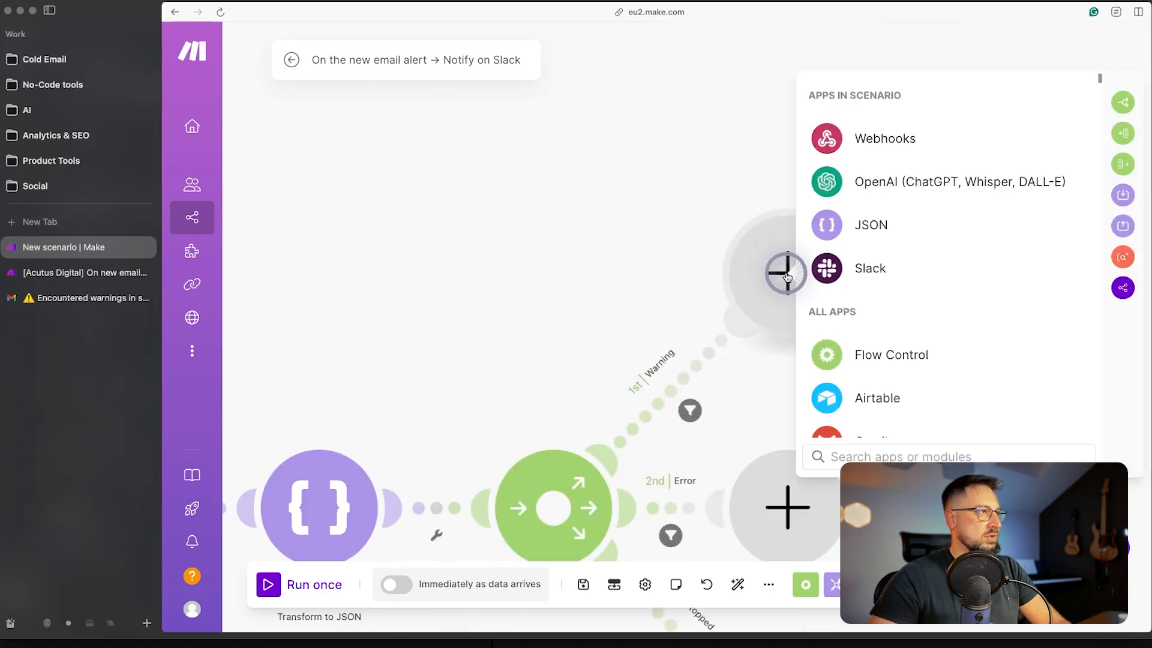
{"action": "left_click", "coordinate": [856, 268]}
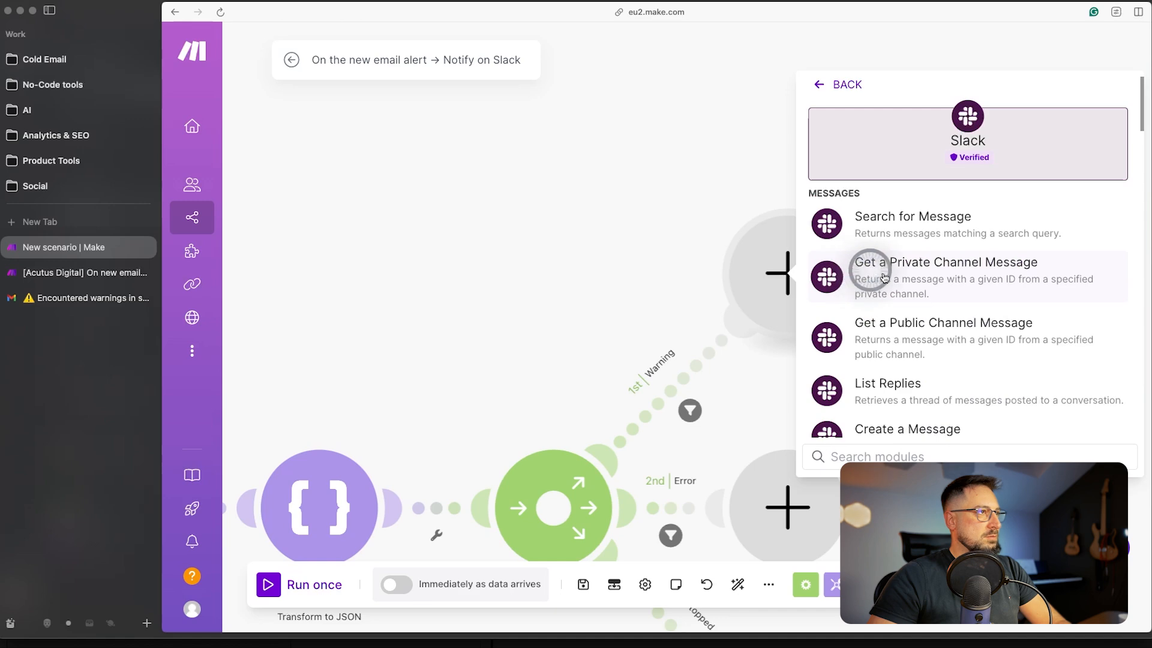
{"action": "left_click", "coordinate": [941, 425]}
{"action": "left_click", "coordinate": [533, 146]}
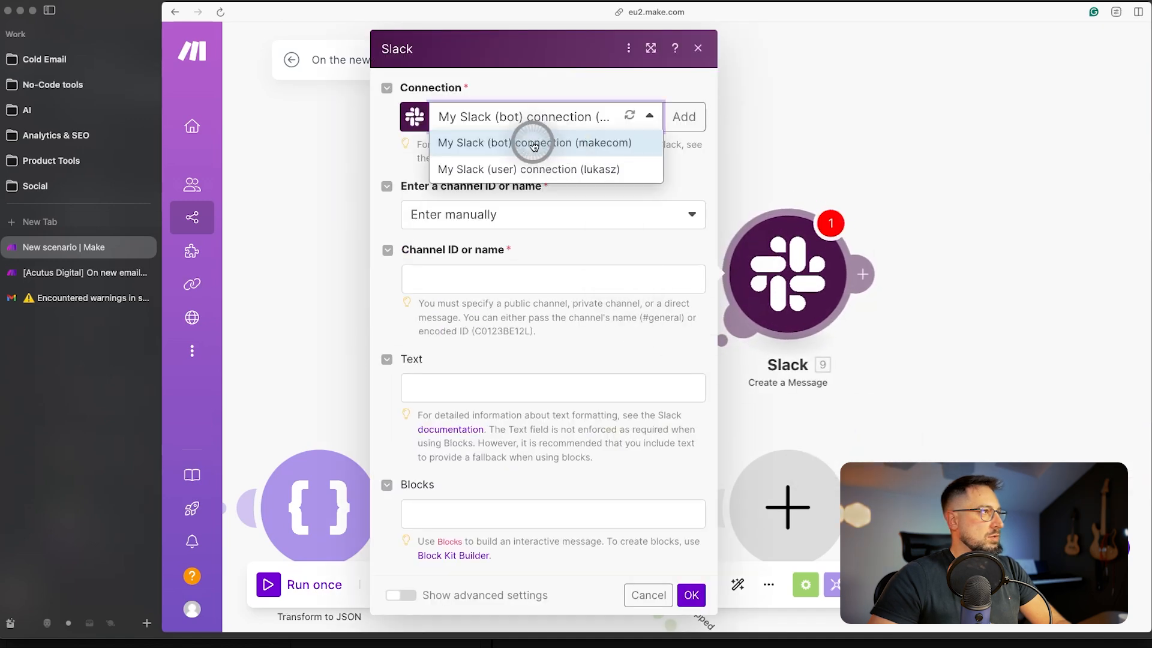
{"action": "left_click", "coordinate": [534, 144]}
{"action": "left_click", "coordinate": [494, 209]}
{"action": "left_click", "coordinate": [523, 267]}
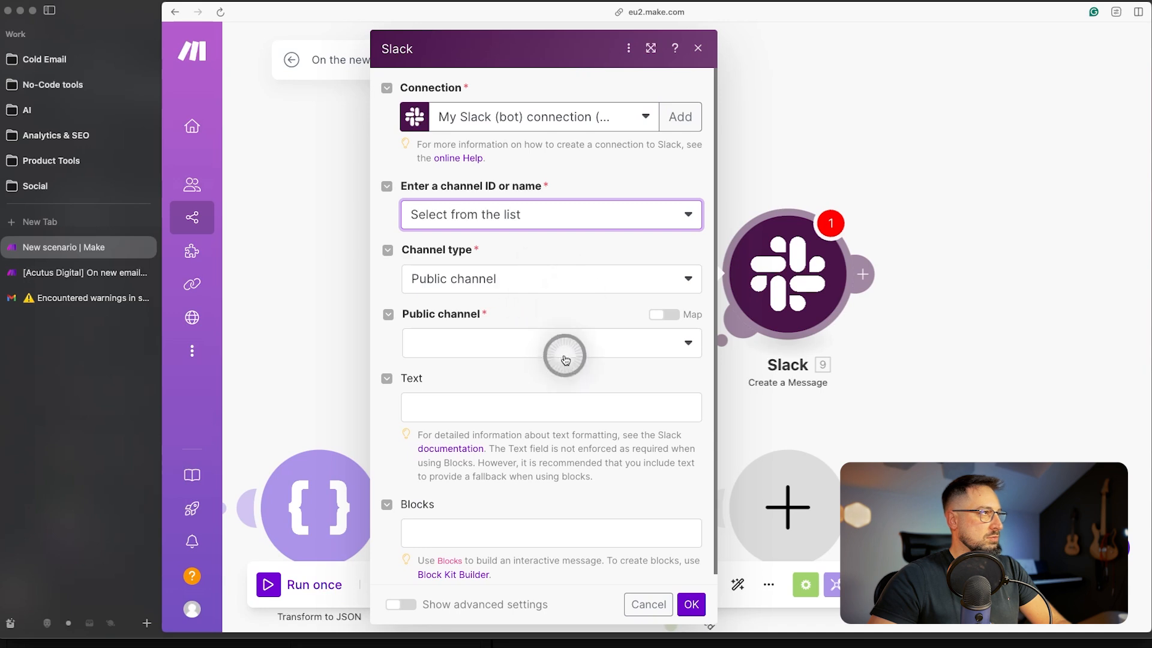
{"action": "left_click", "coordinate": [564, 359]}
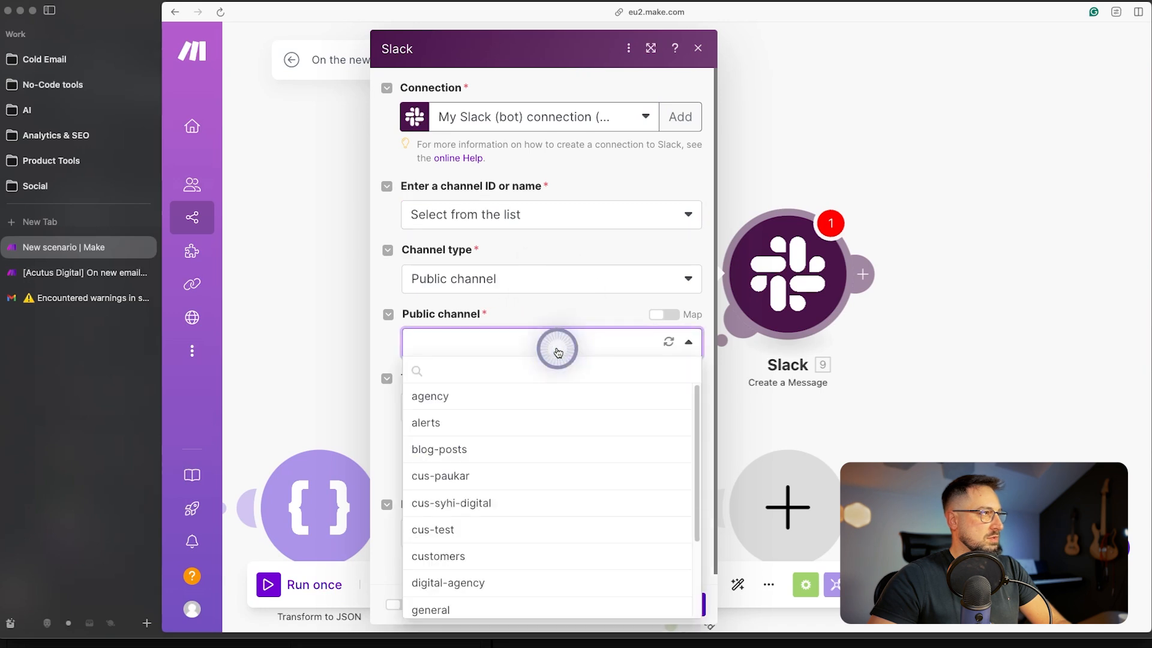
{"action": "left_click", "coordinate": [430, 425]}
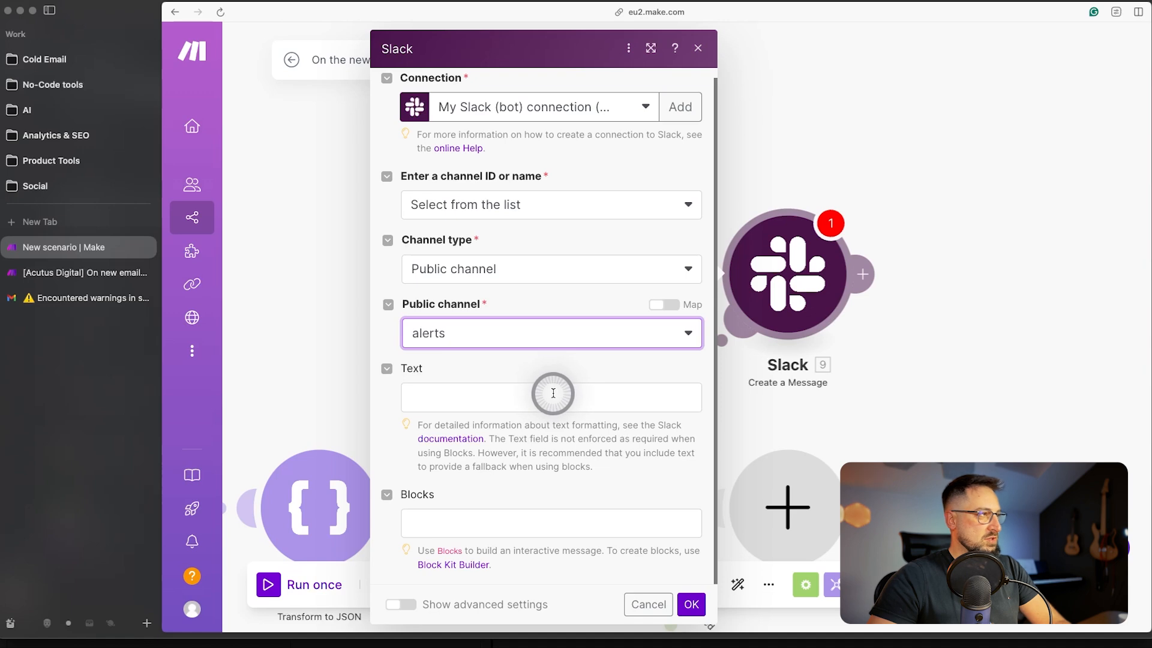
- Map the email Subject into the Slack message's Text field
{"action": "left_click", "coordinate": [427, 523]}
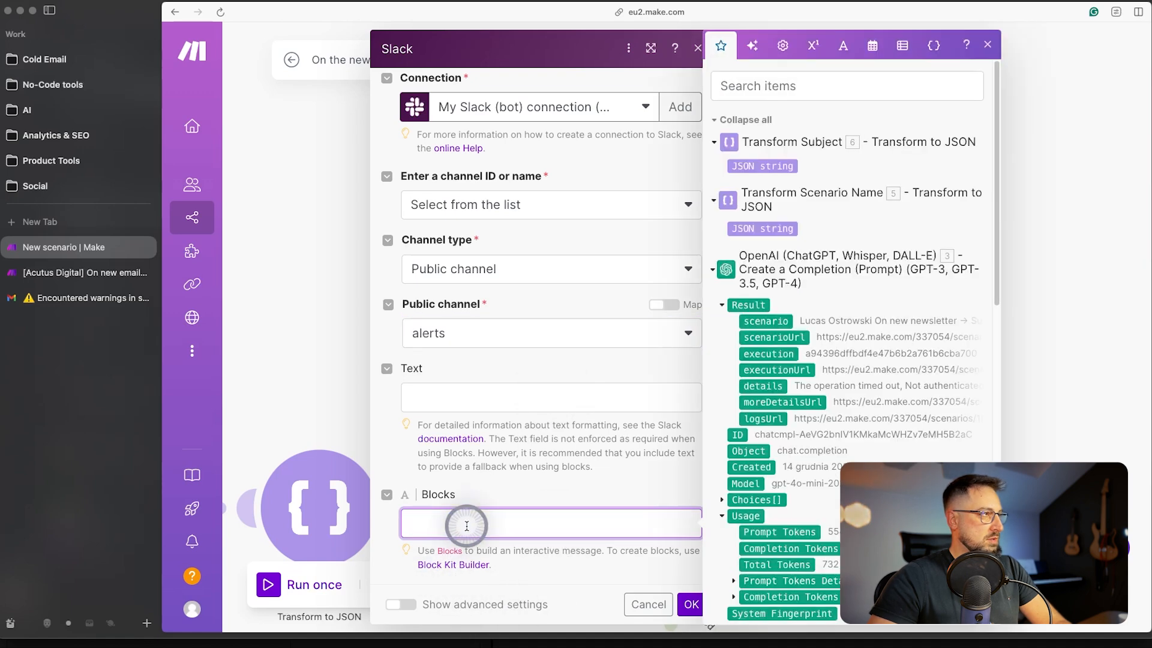
{"action": "left_click", "coordinate": [530, 484]}
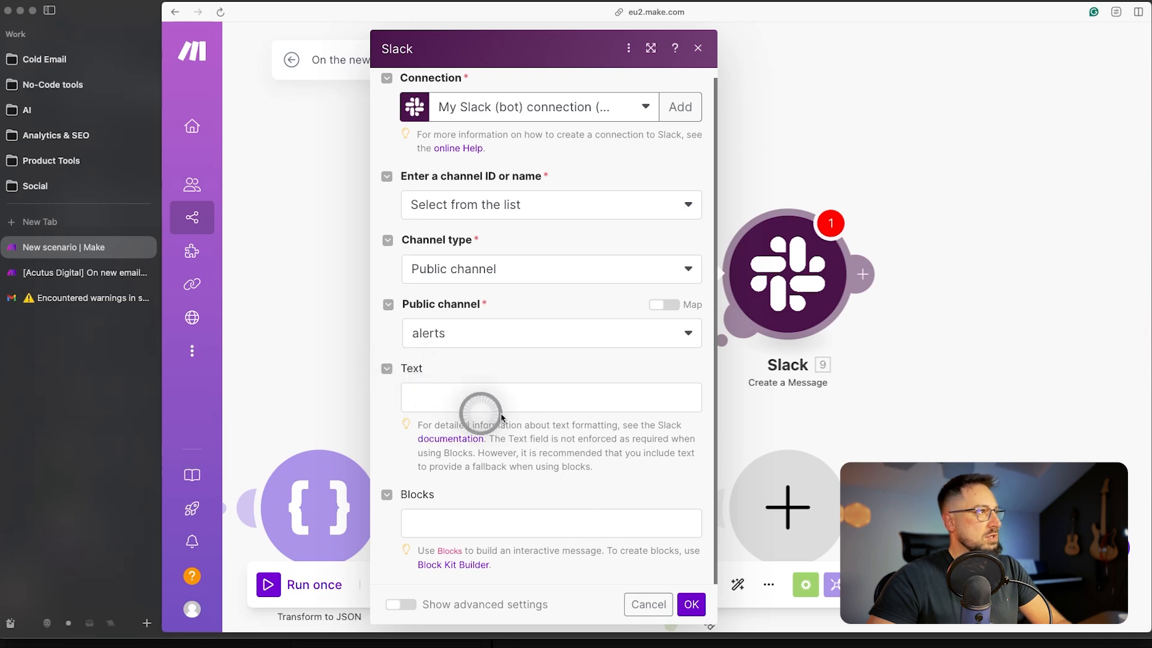
{"action": "left_click", "coordinate": [458, 399]}
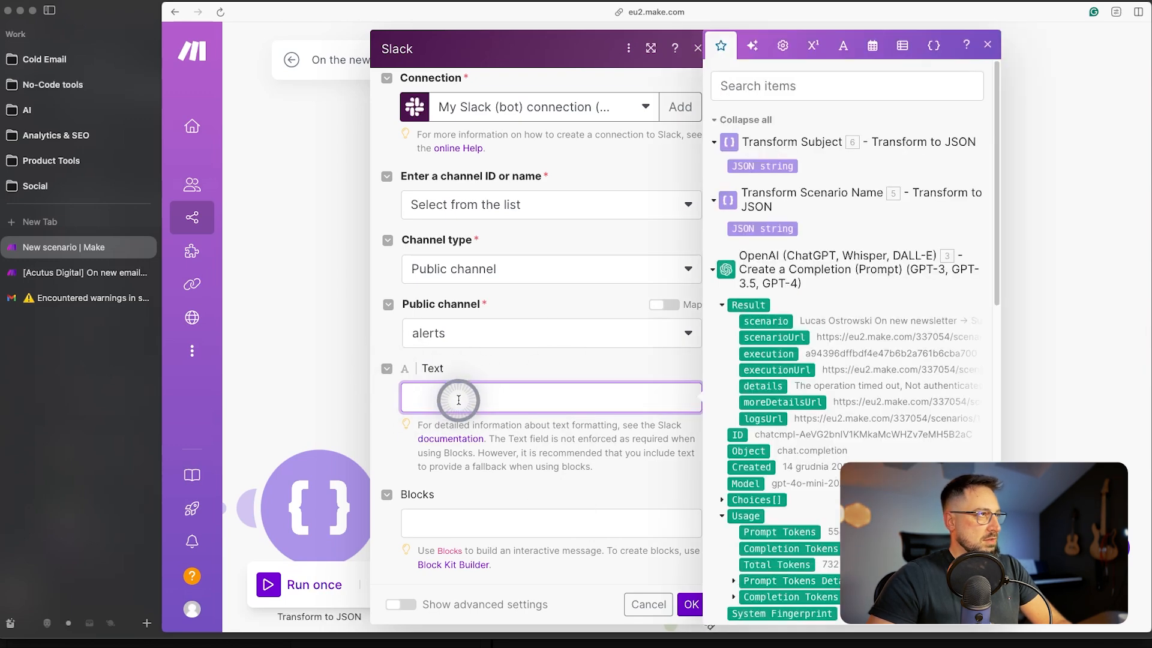
{"action": "scroll", "coordinate": [816, 317], "scroll_direction": "down", "scroll_amount": 7}
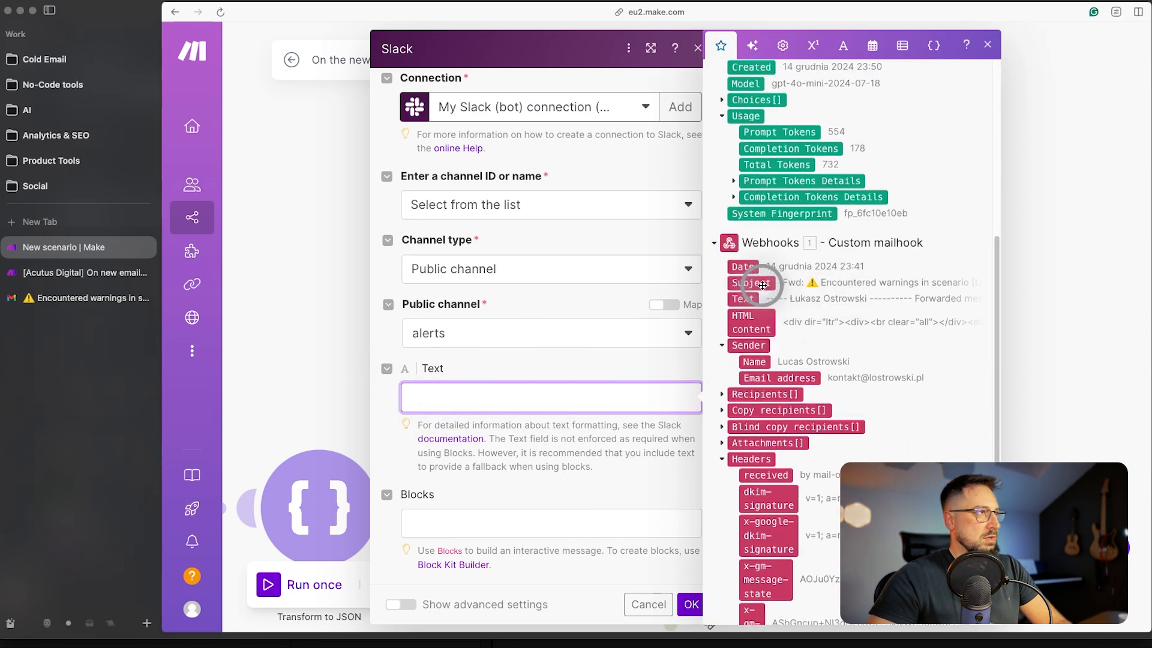
{"action": "left_click", "coordinate": [762, 284]}
{"action": "left_click", "coordinate": [549, 474]}
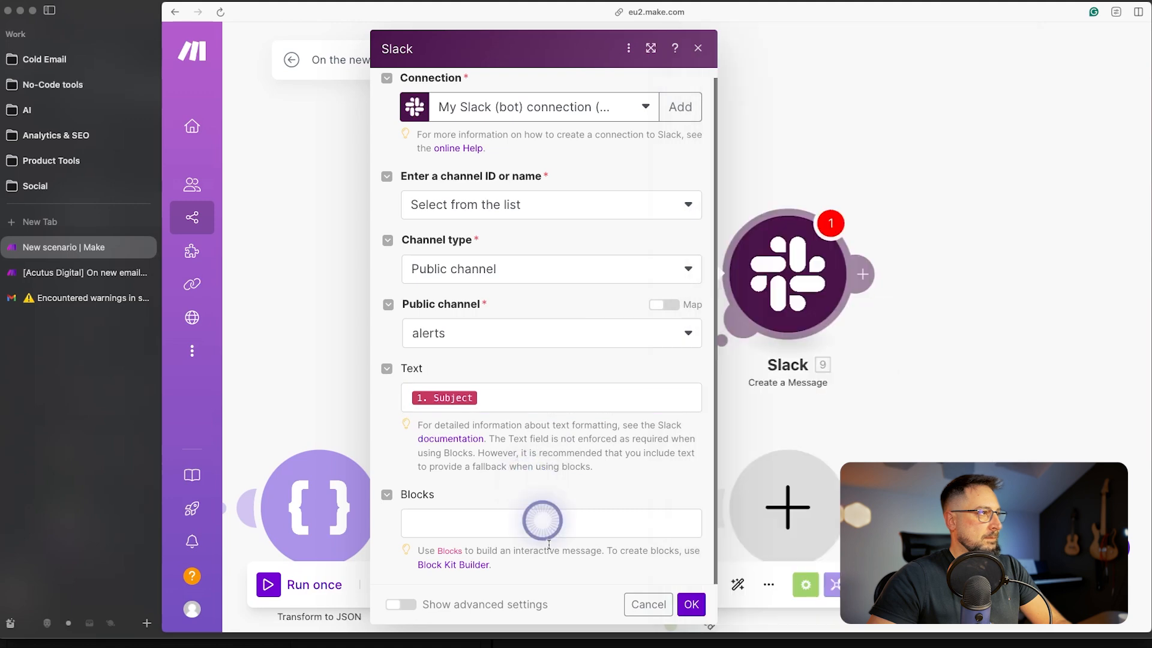
{"action": "left_click", "coordinate": [482, 525]}
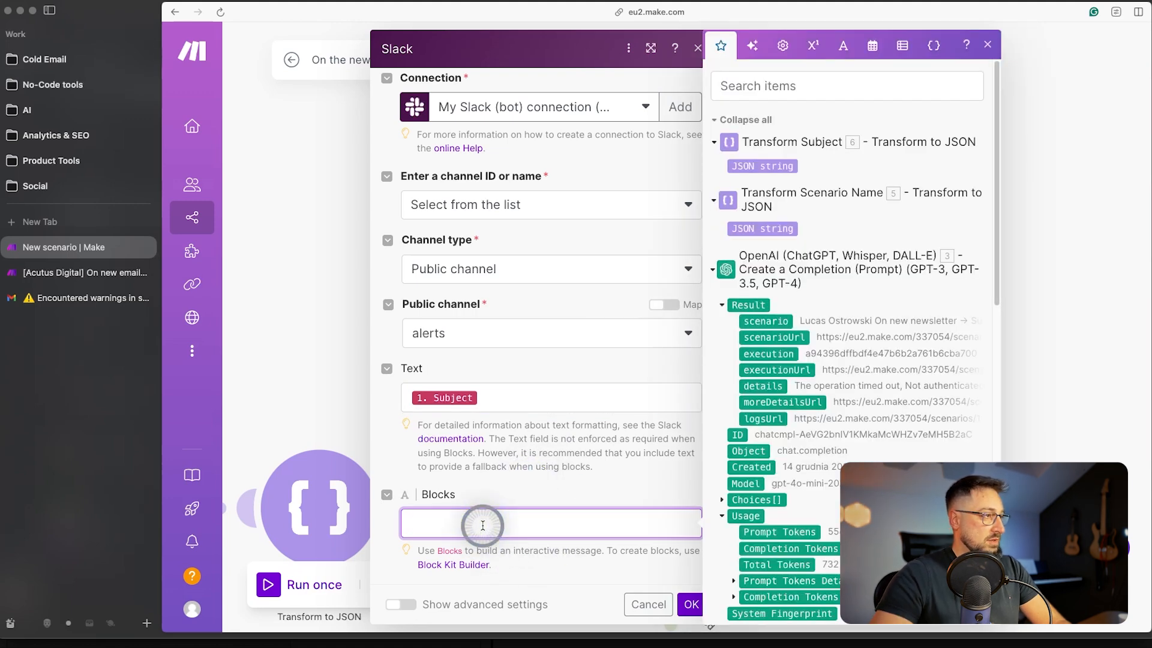
{"action": "key", "text": "super+t"}
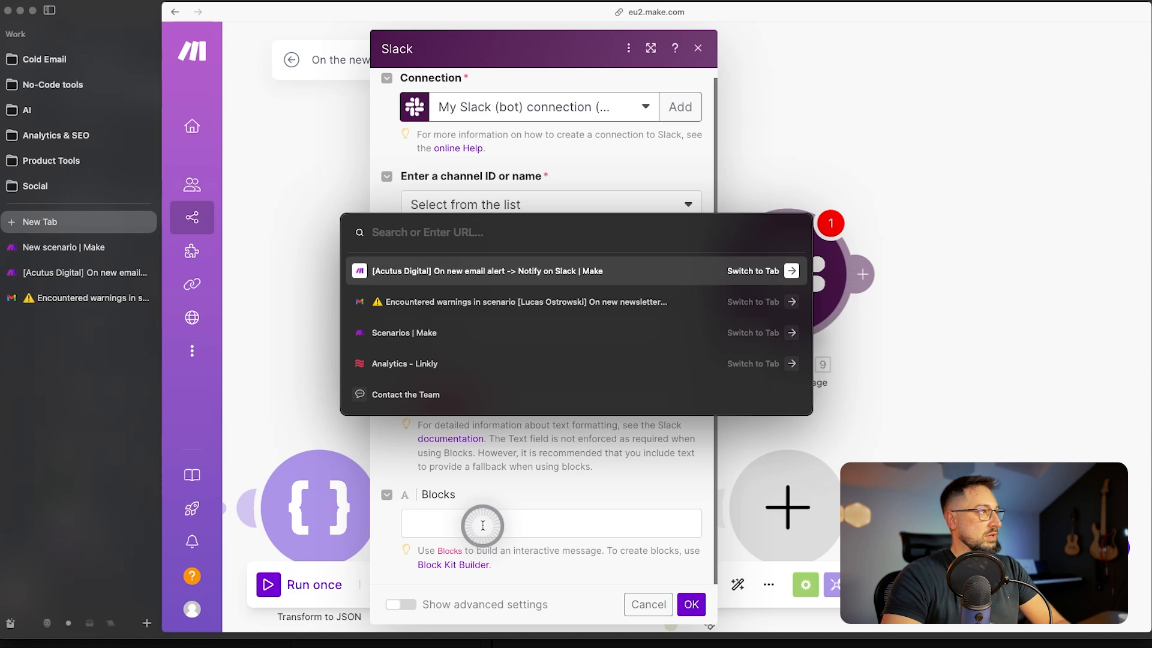
- In Block Kit Builder, replace the sample payload with the warning-alert JSON and select it for copying
{"action": "type", "text": "slack"}
{"action": "key", "text": "Return"}
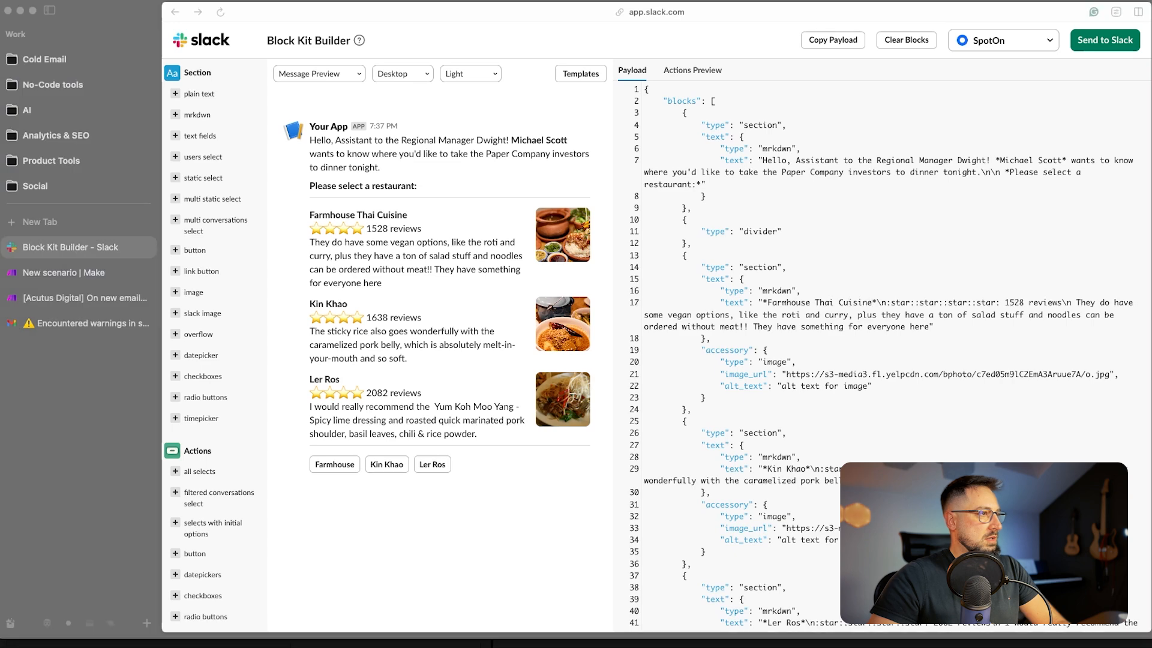
{"action": "left_click", "coordinate": [805, 352]}
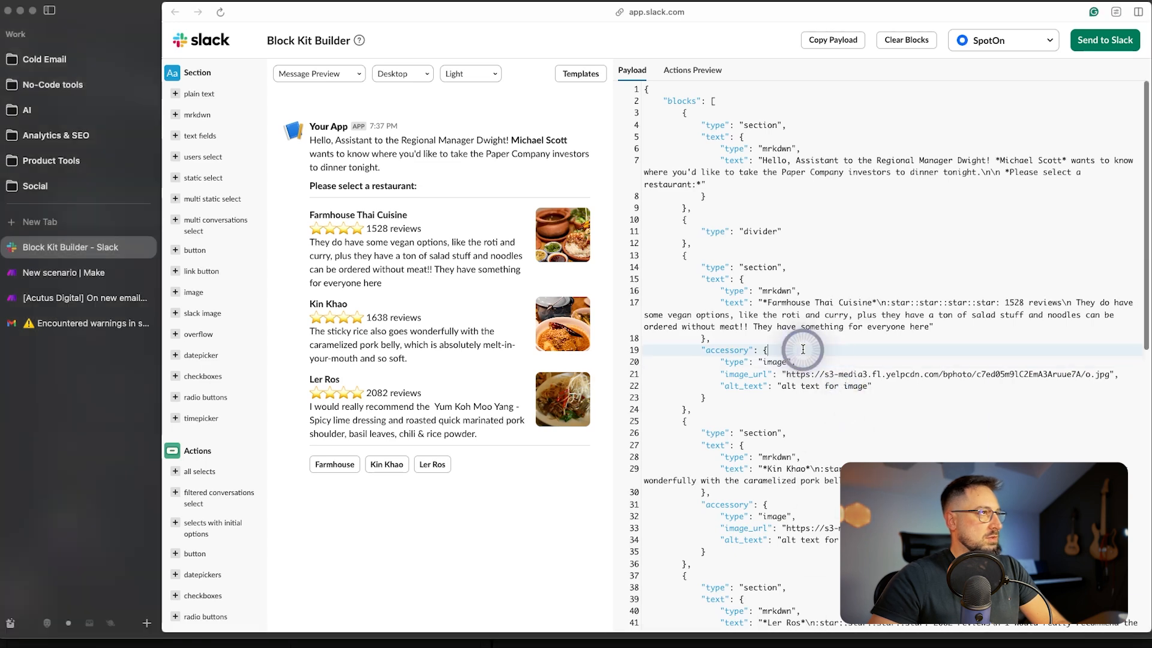
{"action": "key", "text": "ctrl+a"}
{"action": "key", "text": "super+v"}
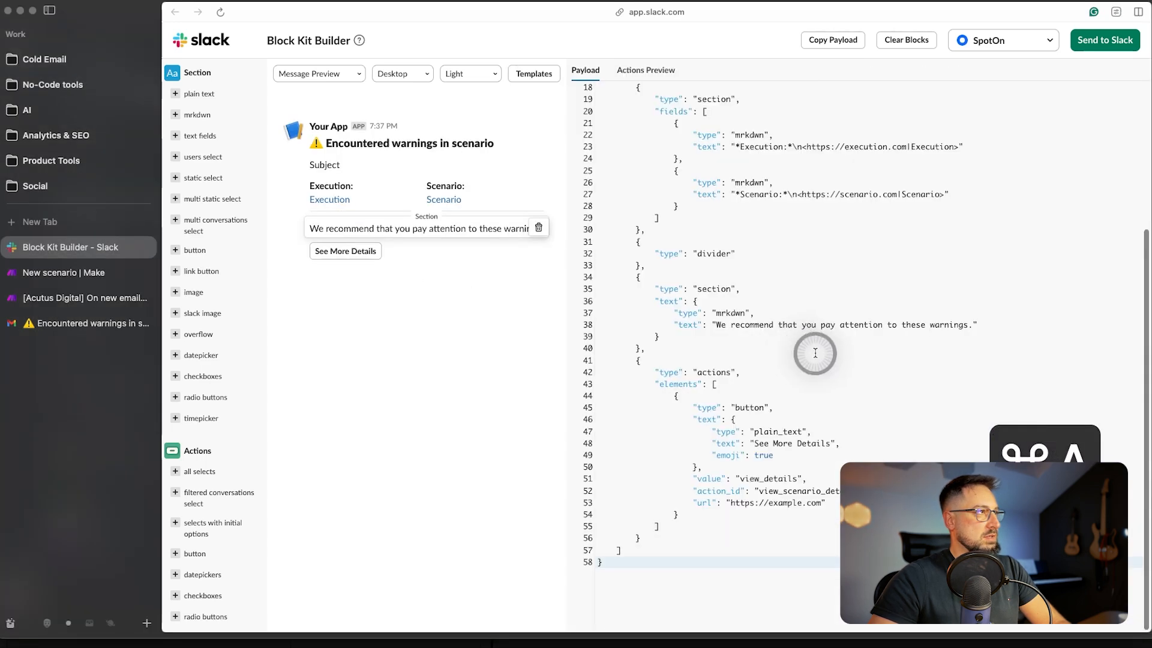
{"action": "left_click", "coordinate": [391, 472]}
{"action": "scroll", "coordinate": [848, 108], "scroll_direction": "up", "scroll_amount": 5}
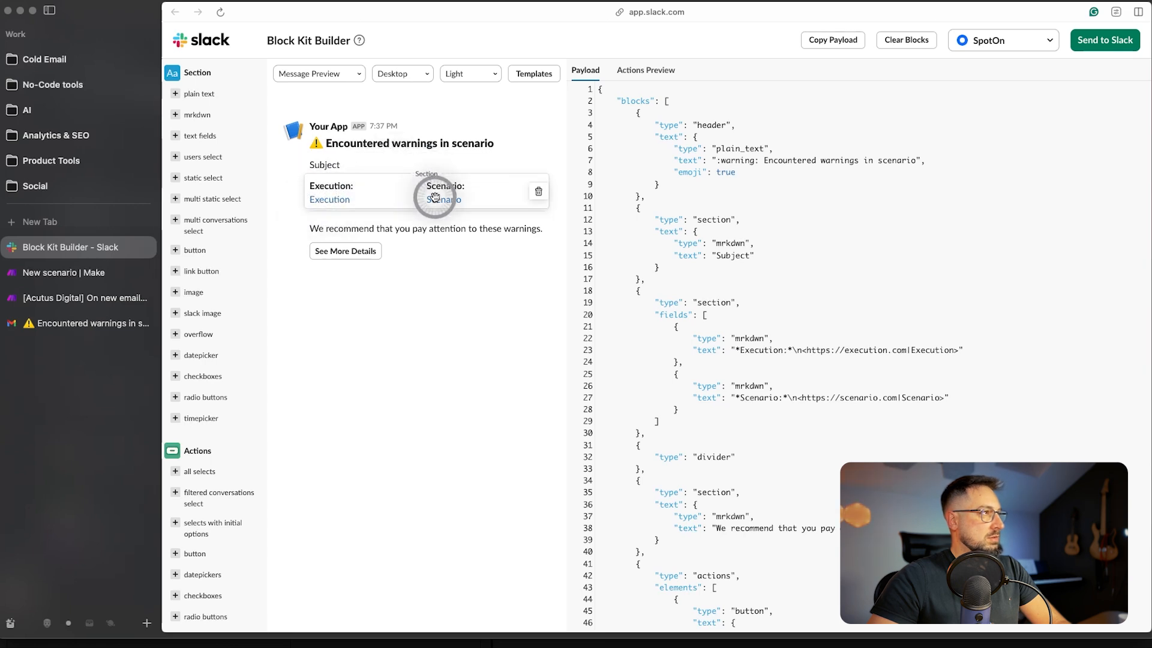
{"action": "scroll", "coordinate": [659, 296], "scroll_direction": "down", "scroll_amount": 5}
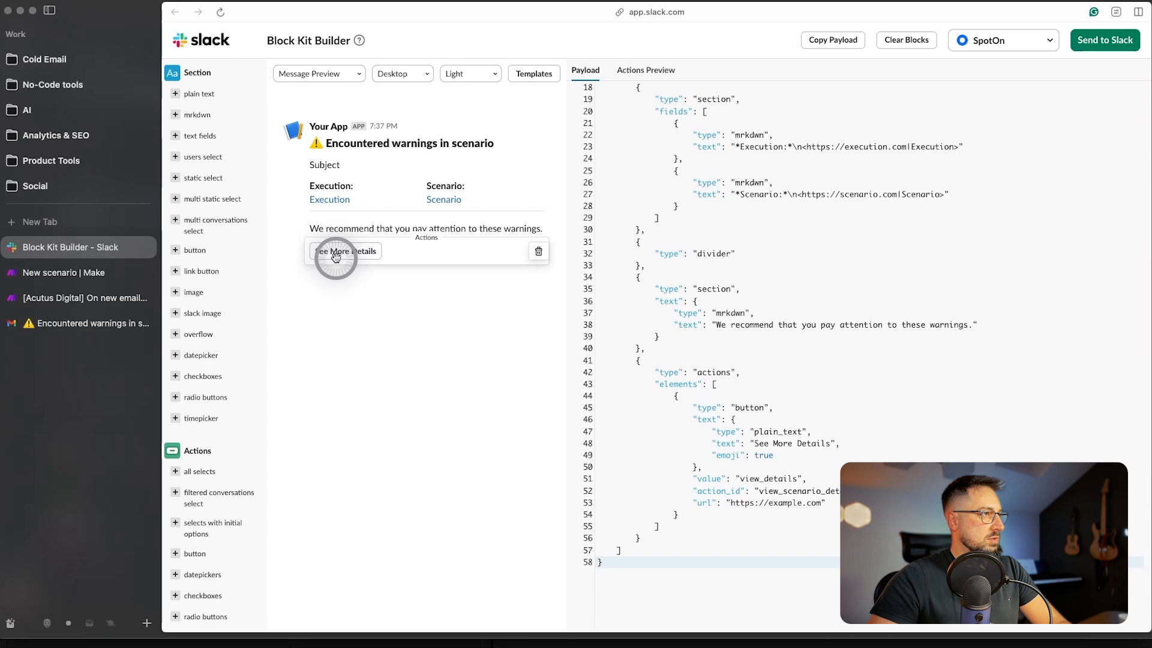
{"action": "left_click", "coordinate": [810, 502]}
{"action": "key", "text": "super+a"}
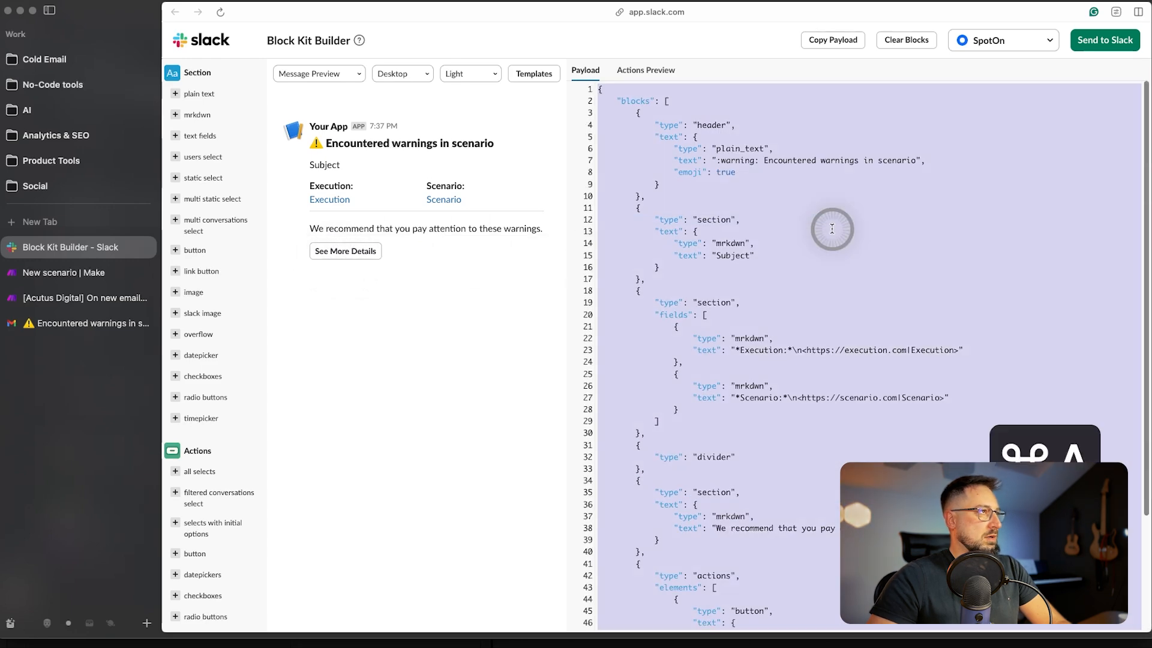
- Paste the warning payload into Blocks and replace the Subject placeholder with the transformed subject JSON string
{"action": "left_click", "coordinate": [95, 274]}
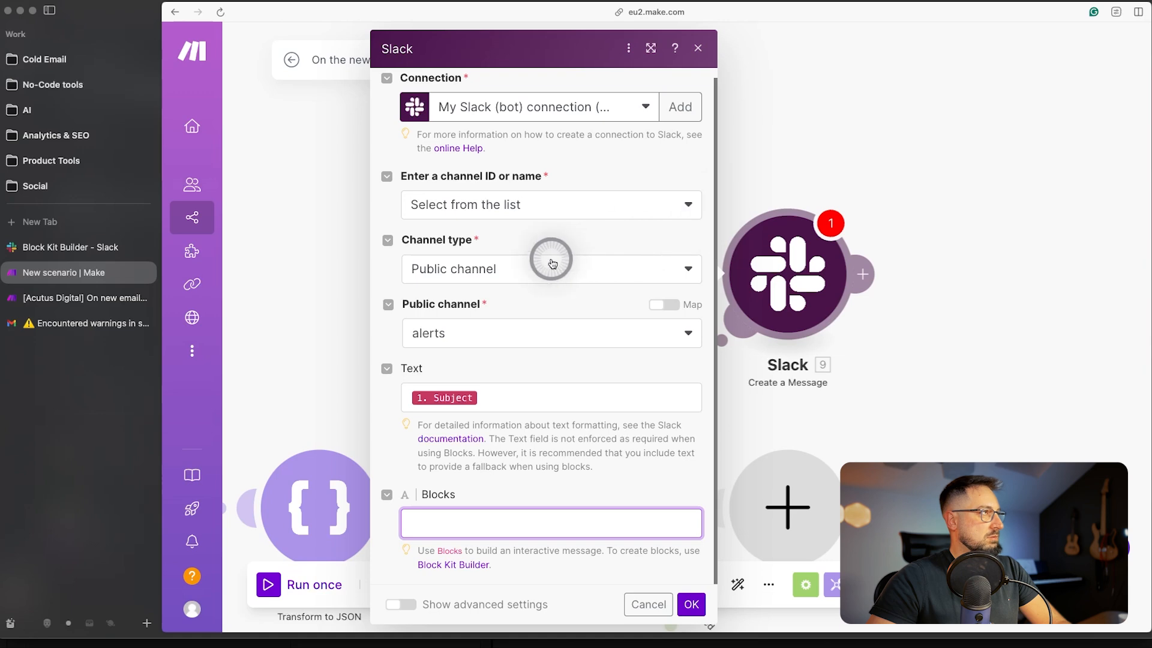
{"action": "key", "text": "super+v"}
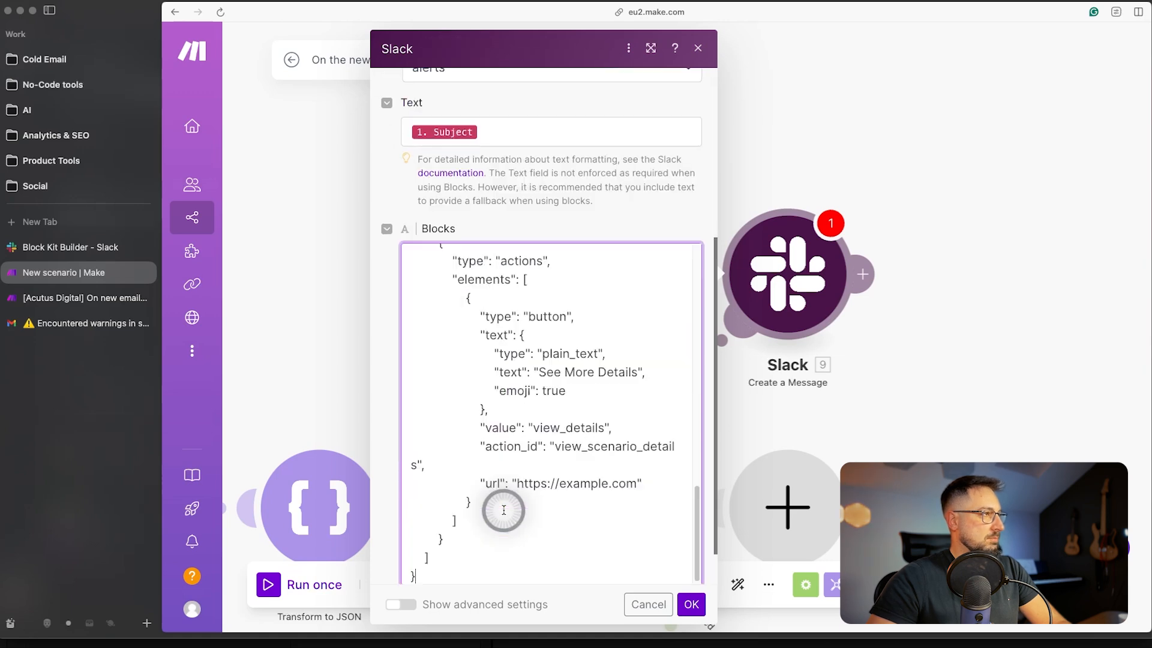
{"action": "scroll", "coordinate": [571, 417], "scroll_direction": "up", "scroll_amount": 10}
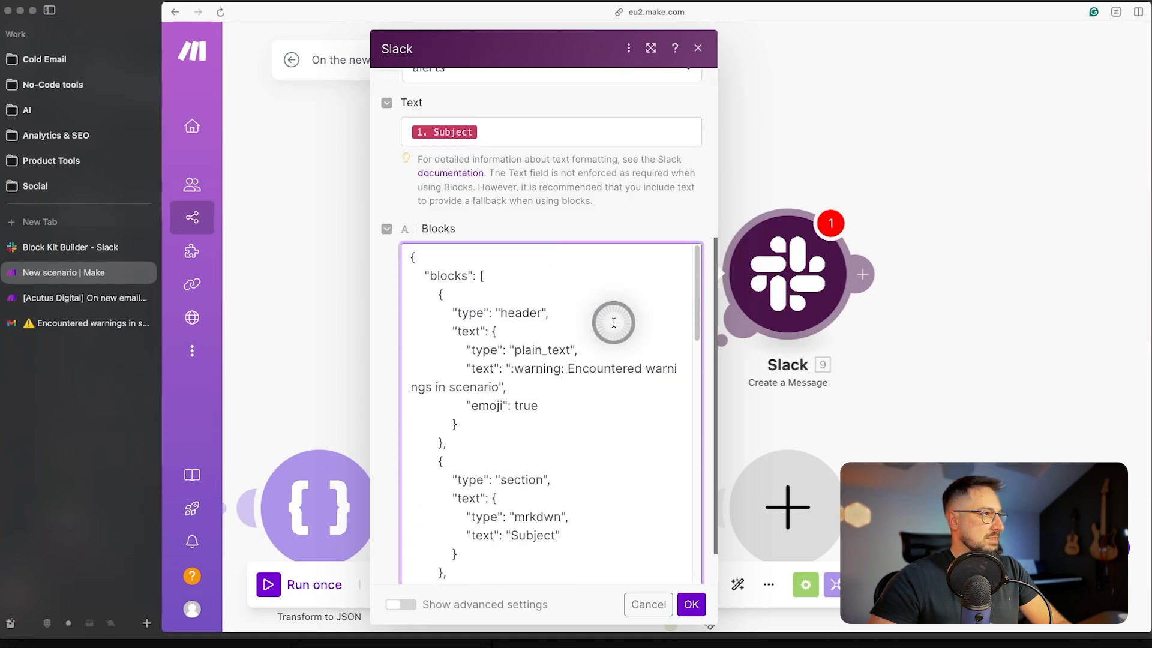
{"action": "scroll", "coordinate": [614, 322], "scroll_direction": "down", "scroll_amount": 1}
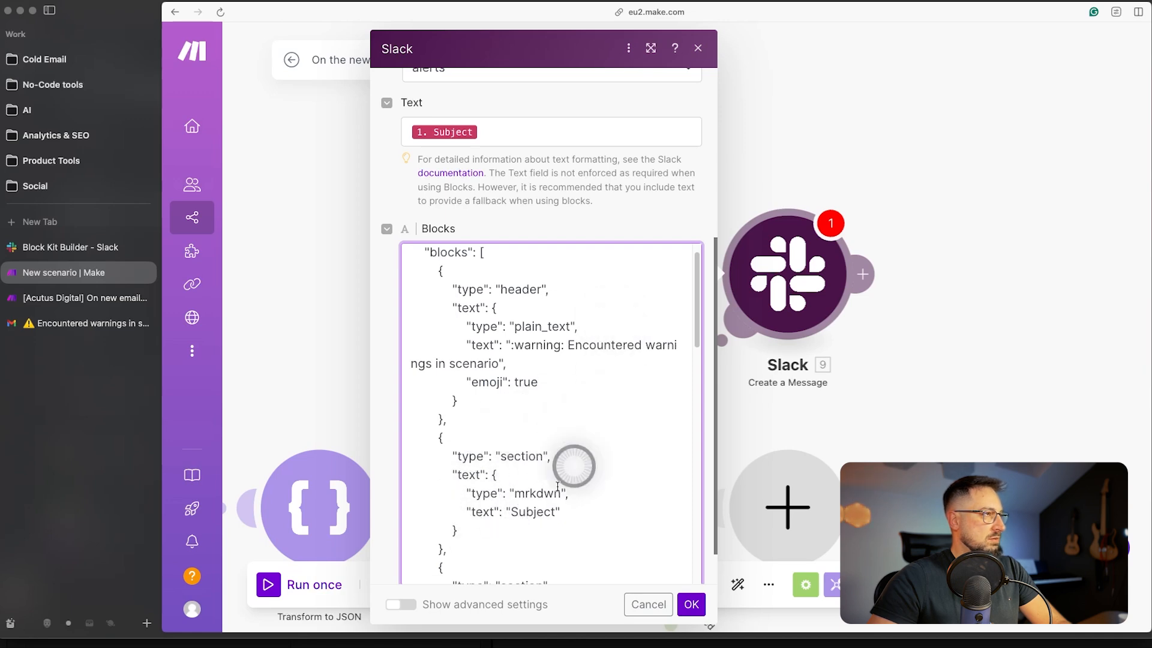
{"action": "scroll", "coordinate": [559, 438], "scroll_direction": "down", "scroll_amount": 2}
{"action": "double_click", "coordinate": [528, 471]}
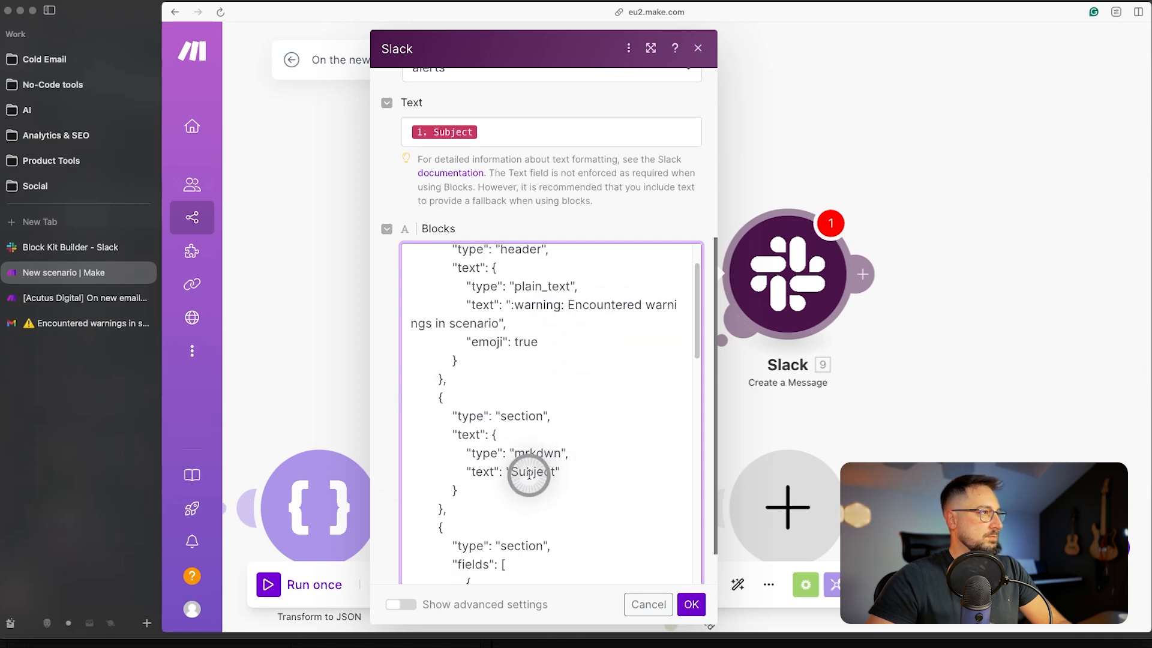
{"action": "key", "text": "BackSpace"}
{"action": "key", "text": "BackSpace"}
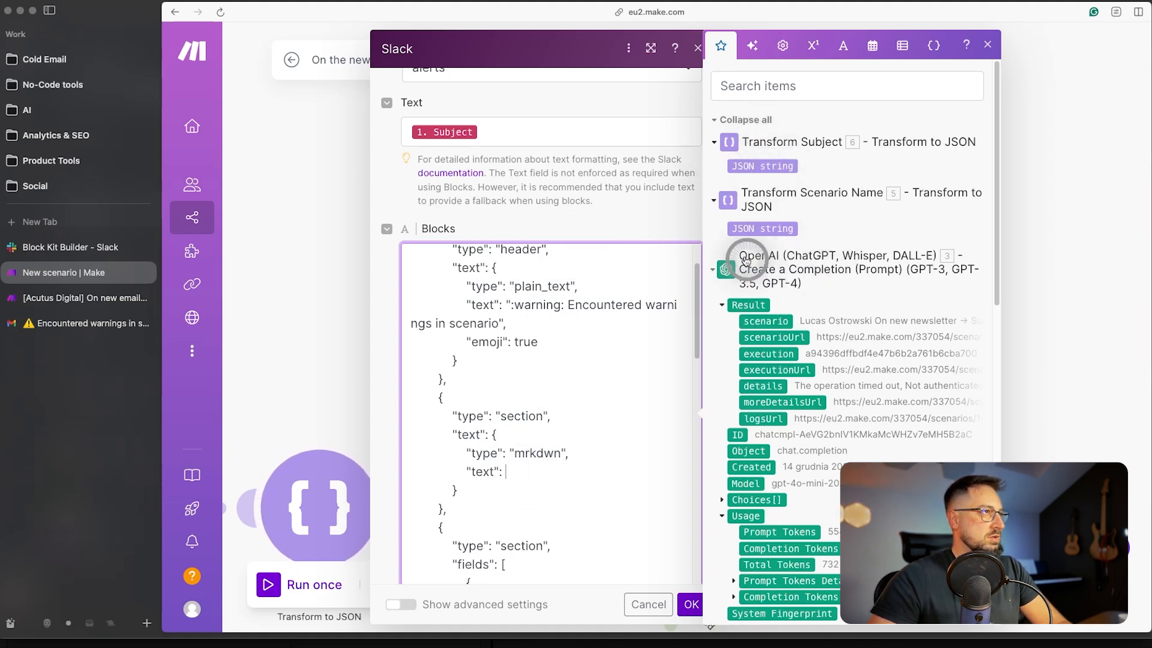
{"action": "left_click", "coordinate": [774, 169]}
{"action": "left_click_drag", "start_coordinate": [774, 169], "coordinate": [609, 465]}
- Map the Execution and Scenario links to execution, executionUrl, scenario and scenarioUrl
{"action": "scroll", "coordinate": [609, 465], "scroll_direction": "down", "scroll_amount": 5}
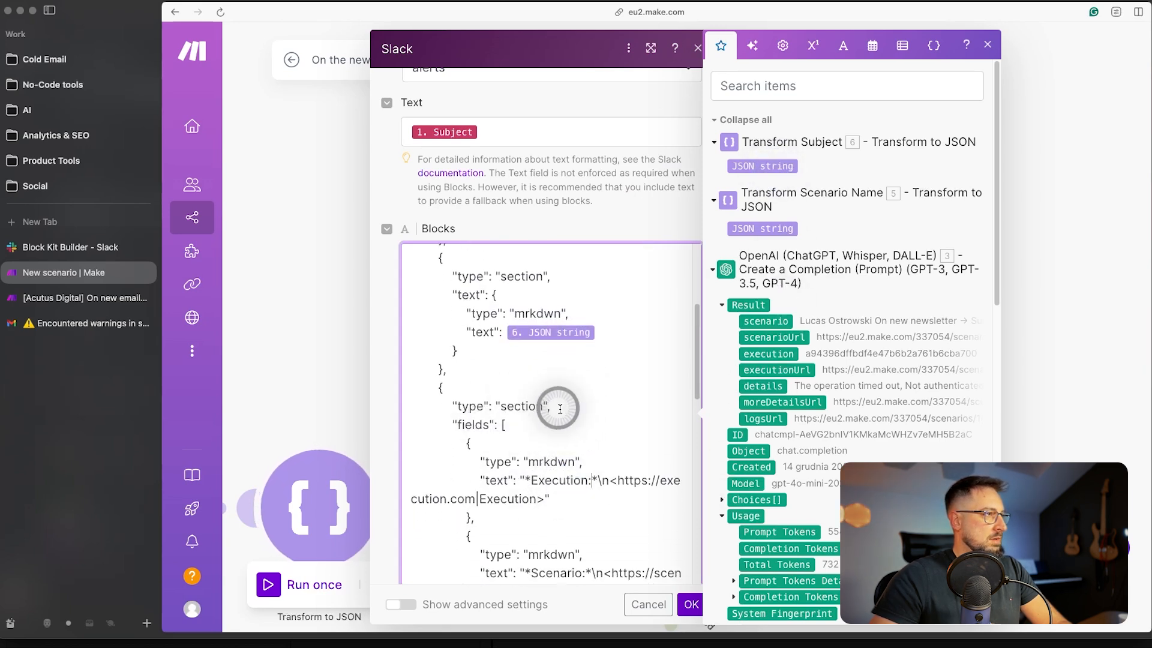
{"action": "double_click", "coordinate": [516, 499]}
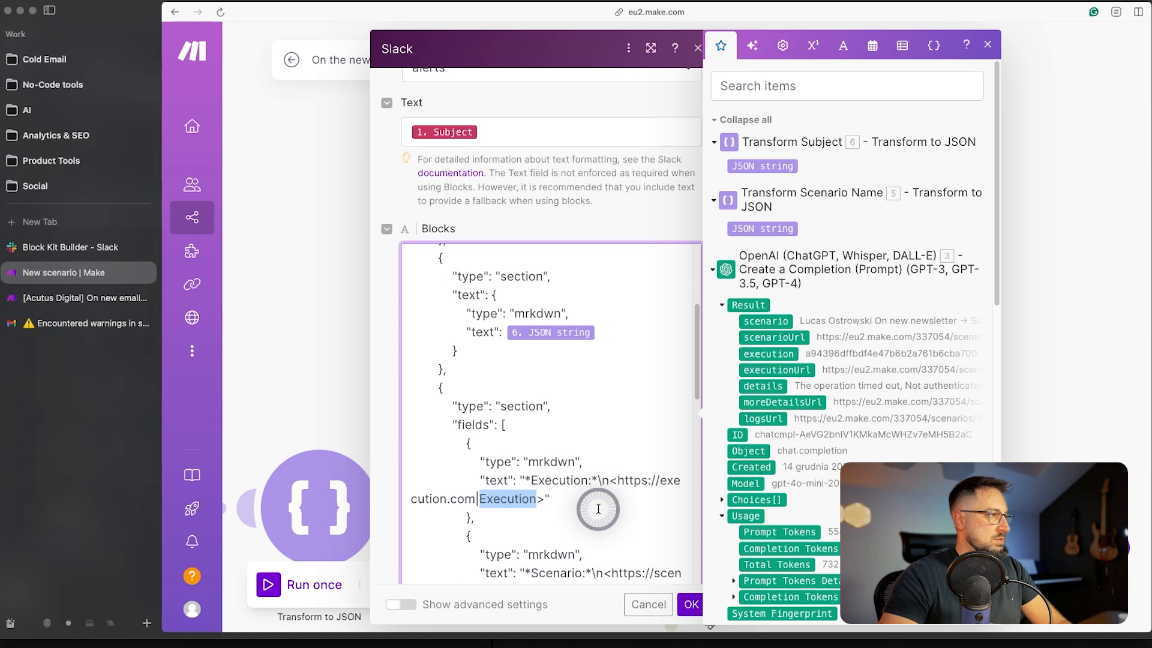
{"action": "left_click", "coordinate": [769, 354]}
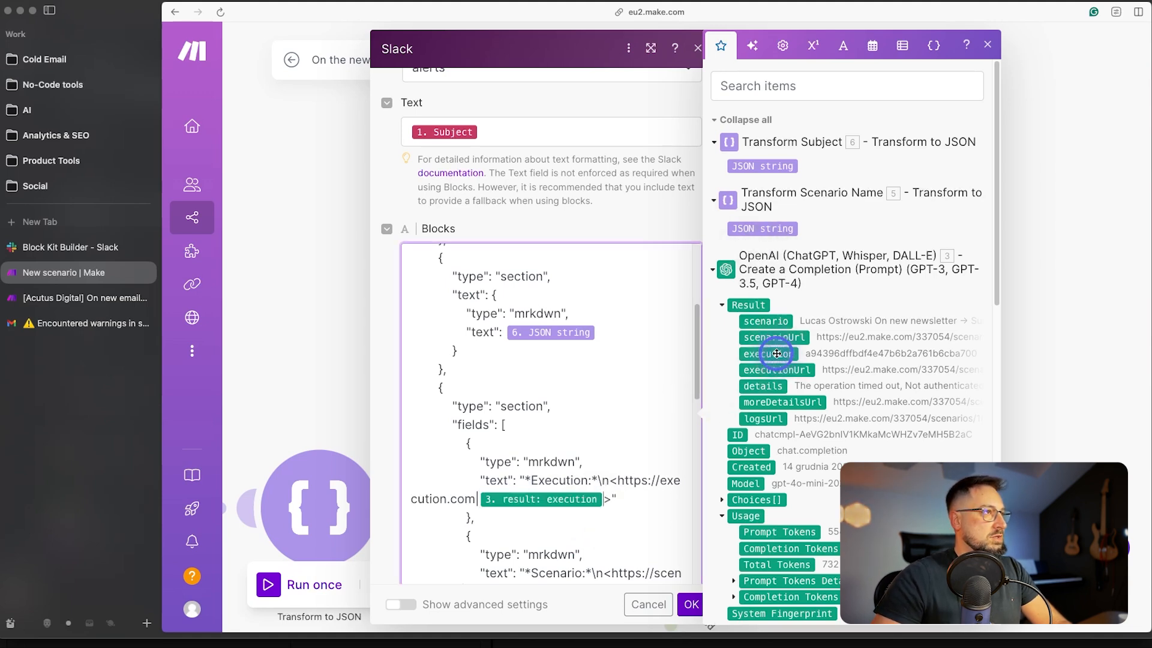
{"action": "left_click_drag", "start_coordinate": [477, 498], "coordinate": [609, 480]}
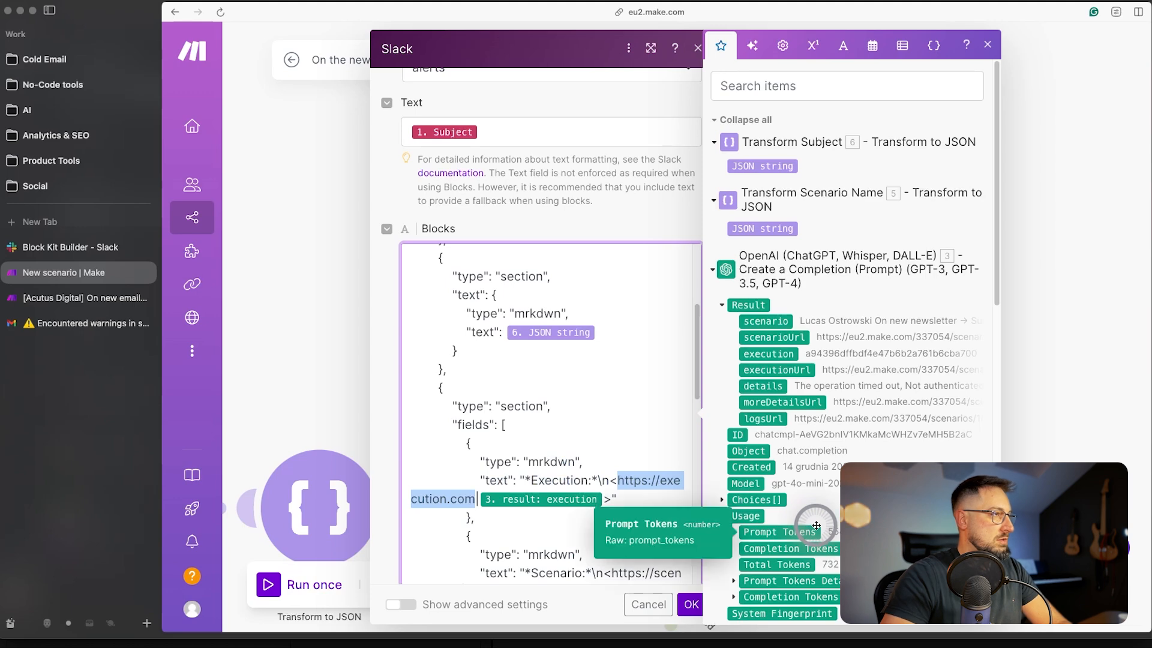
{"action": "key", "text": "BackSpace"}
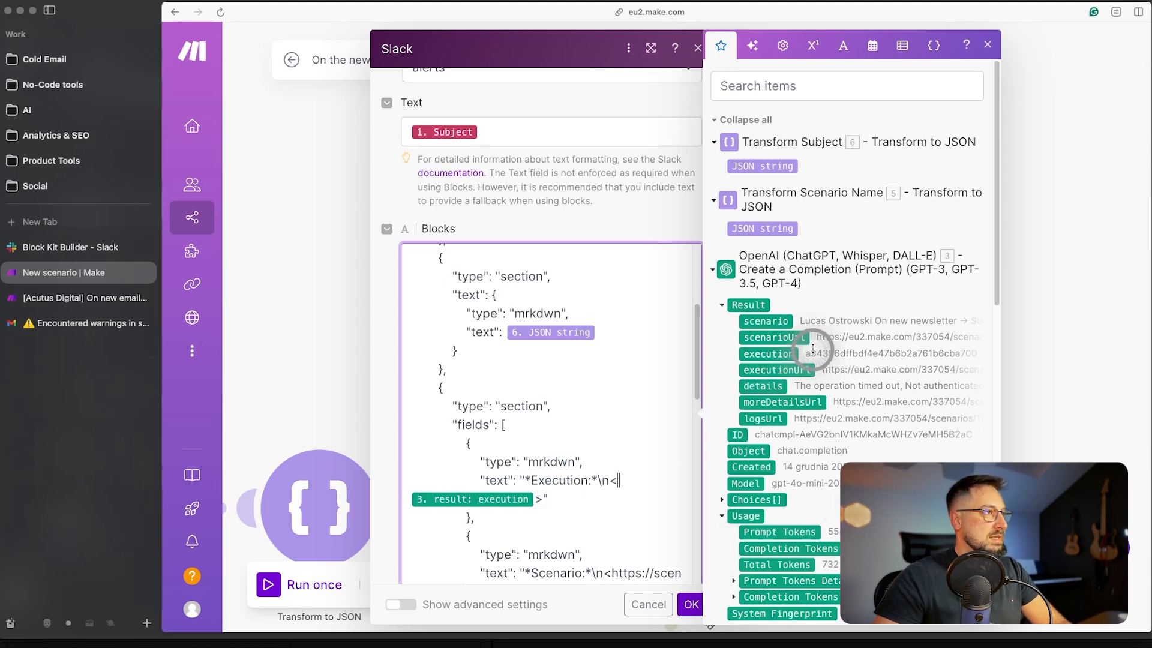
{"action": "left_click", "coordinate": [777, 371]}
{"action": "scroll", "coordinate": [527, 458], "scroll_direction": "down", "scroll_amount": 3}
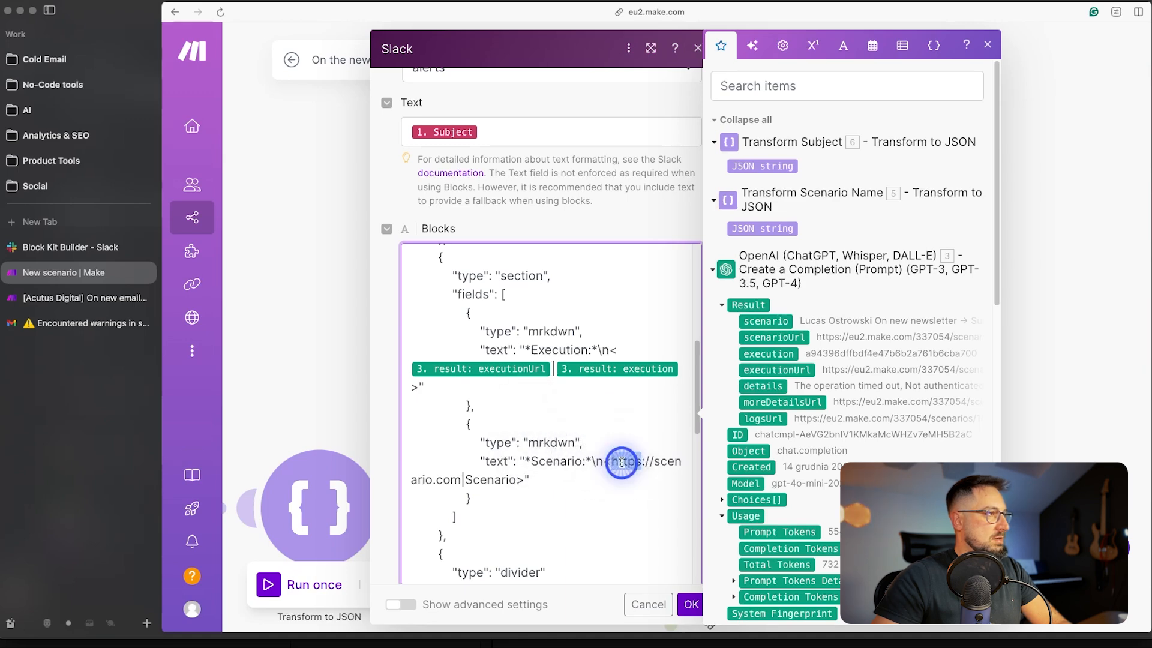
{"action": "left_click_drag", "start_coordinate": [621, 463], "coordinate": [451, 478]}
{"action": "key", "text": "BackSpace"}
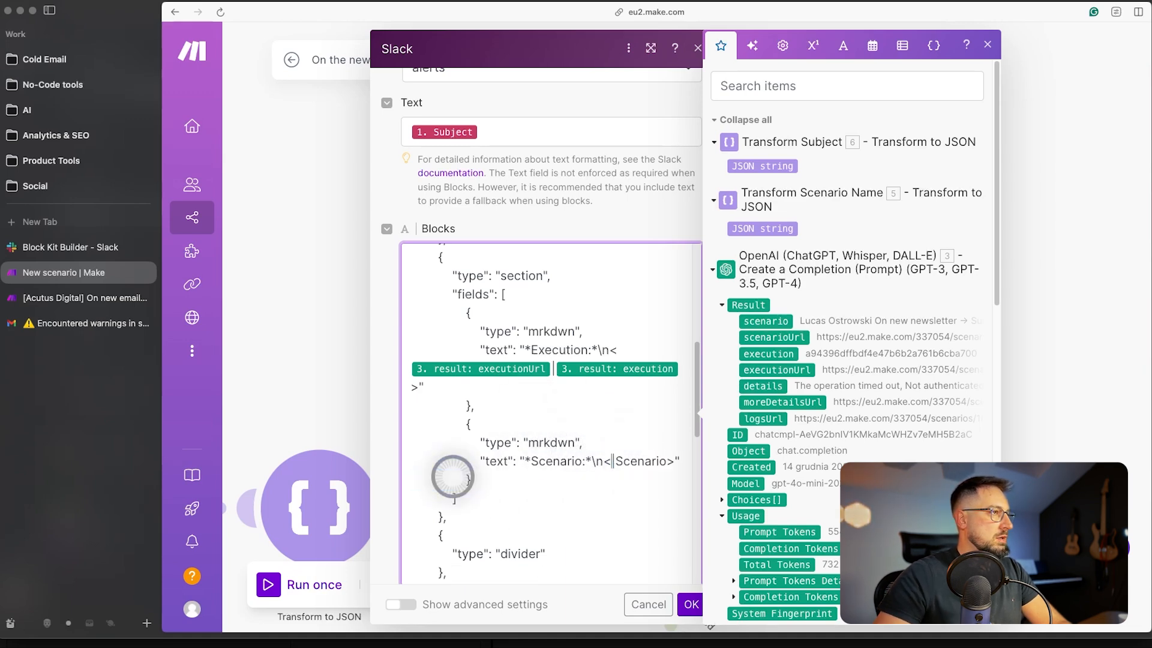
{"action": "left_click_drag", "start_coordinate": [788, 338], "coordinate": [576, 478]}
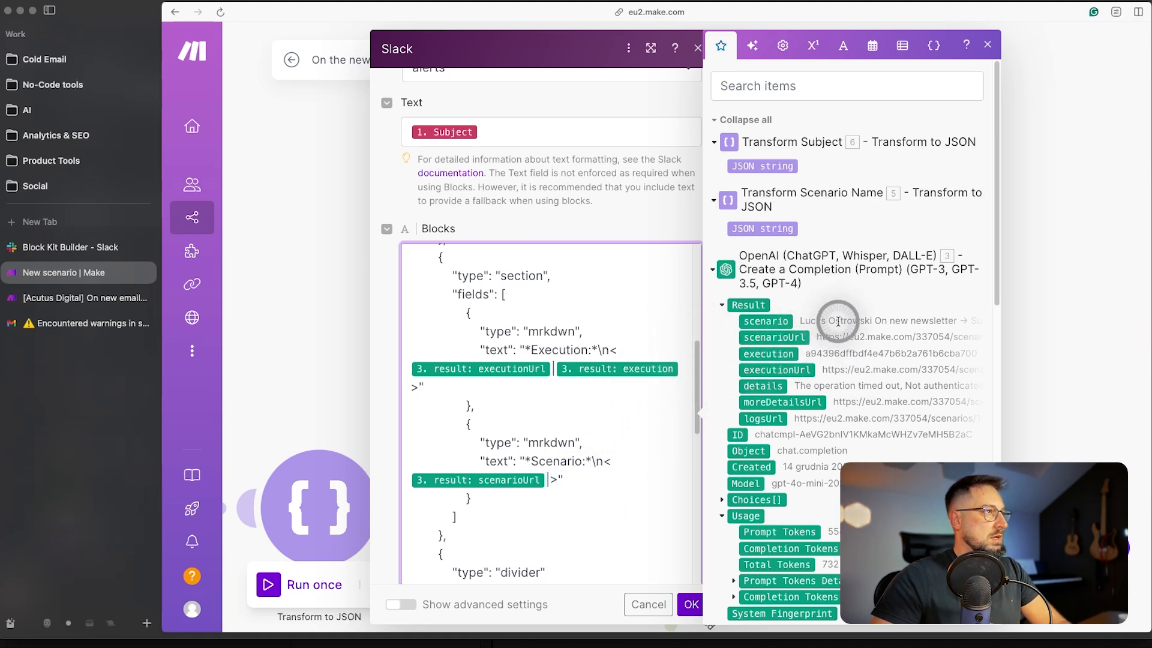
{"action": "left_click", "coordinate": [775, 324]}
- Point the details button to moreDetailsUrl, save the Slack module, and run the scenario once
{"action": "scroll", "coordinate": [600, 413], "scroll_direction": "down", "scroll_amount": 6}
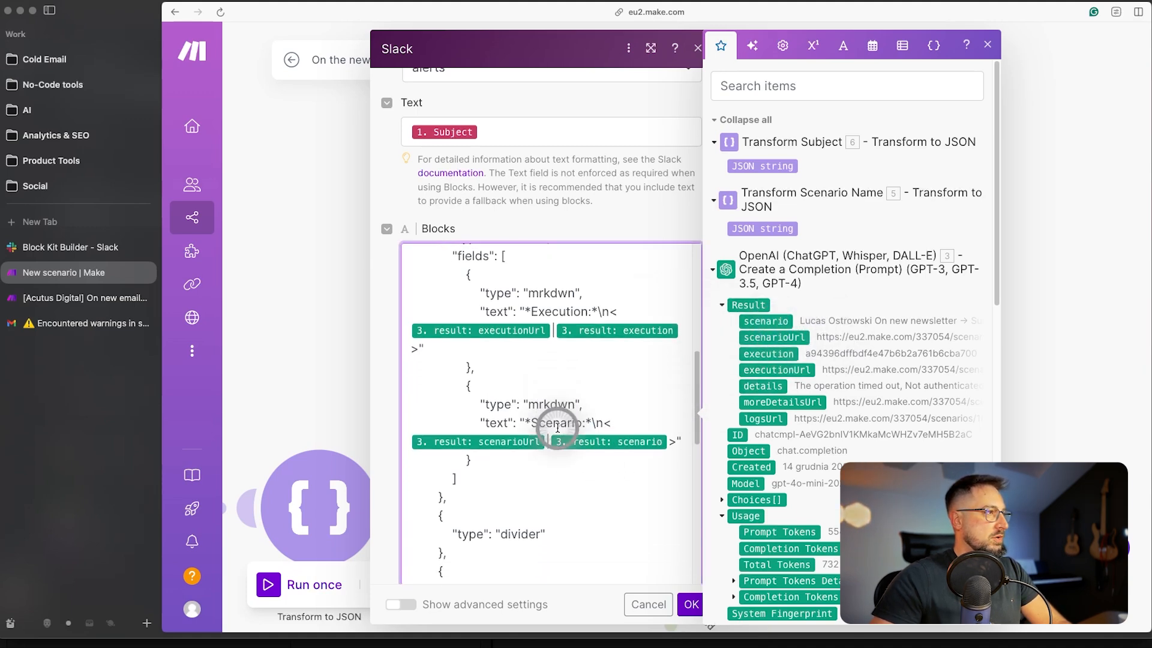
{"action": "left_click_drag", "start_coordinate": [517, 461], "coordinate": [617, 461]}
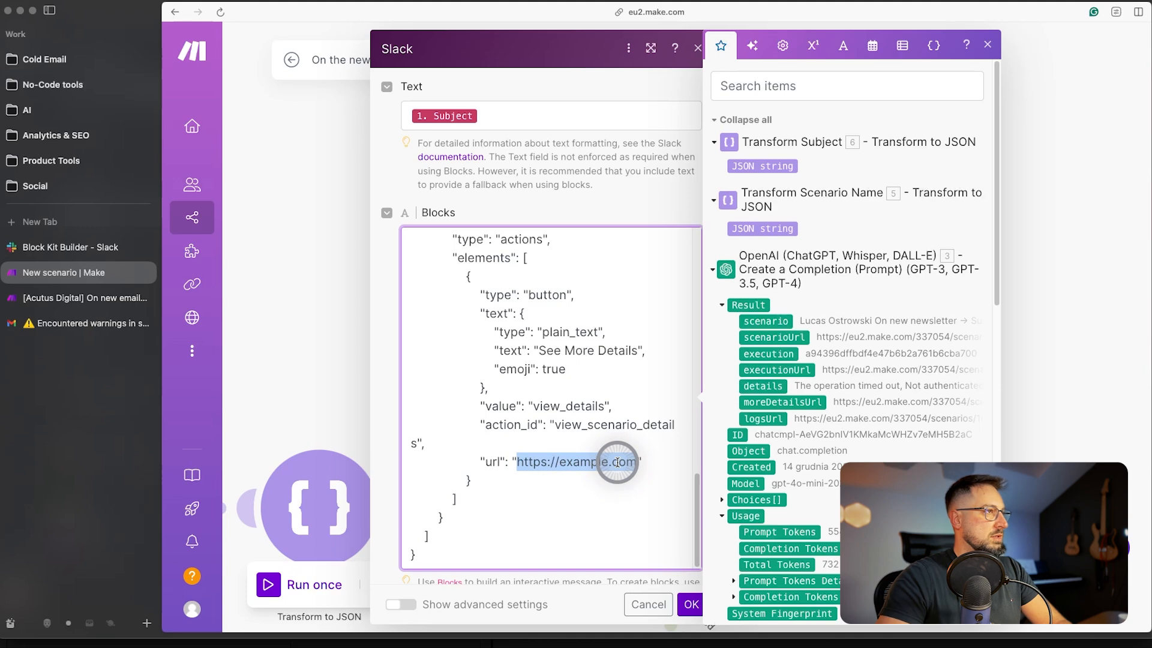
{"action": "key", "text": "BackSpace"}
{"action": "left_click", "coordinate": [775, 402]}
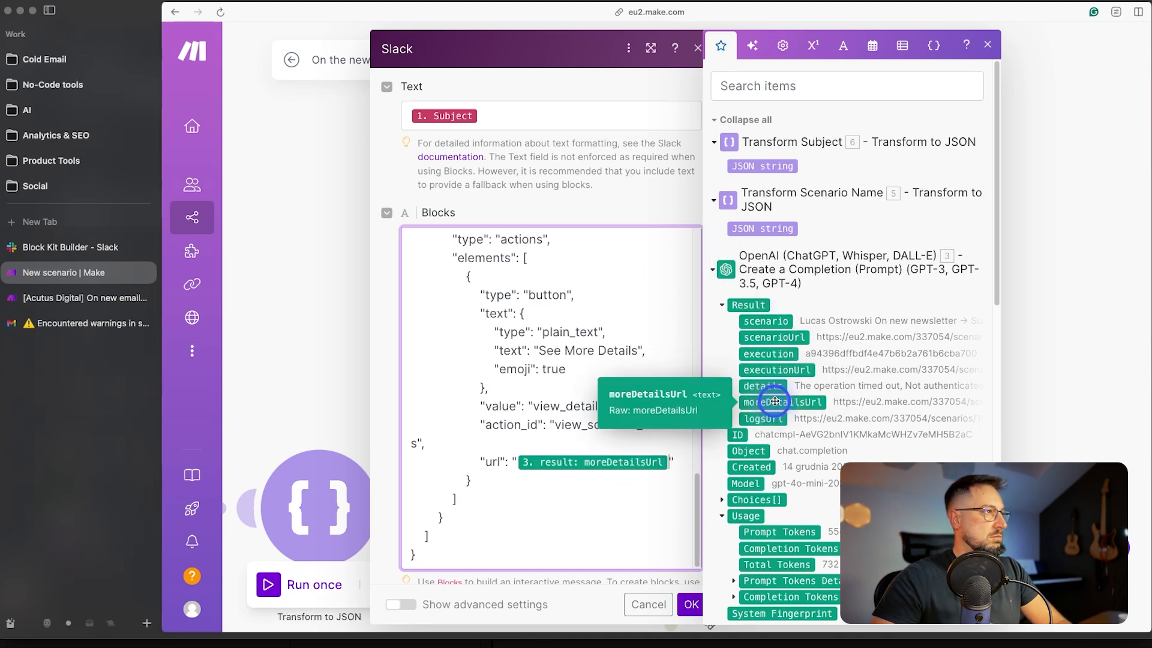
{"action": "left_click", "coordinate": [573, 426]}
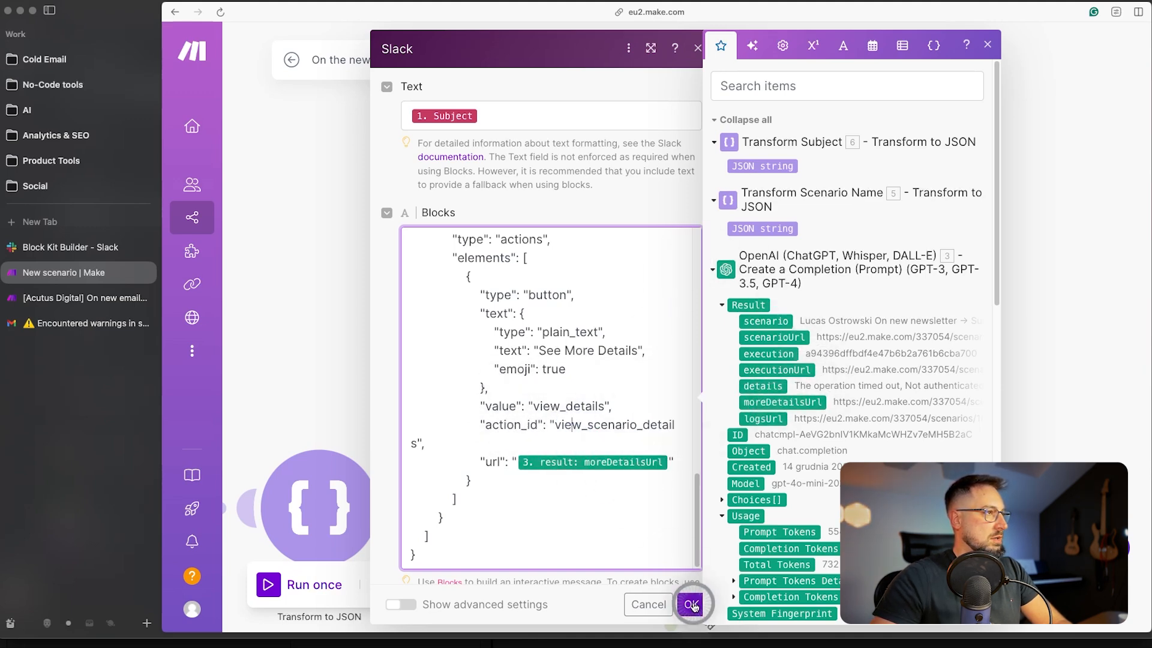
{"action": "left_click", "coordinate": [691, 604]}
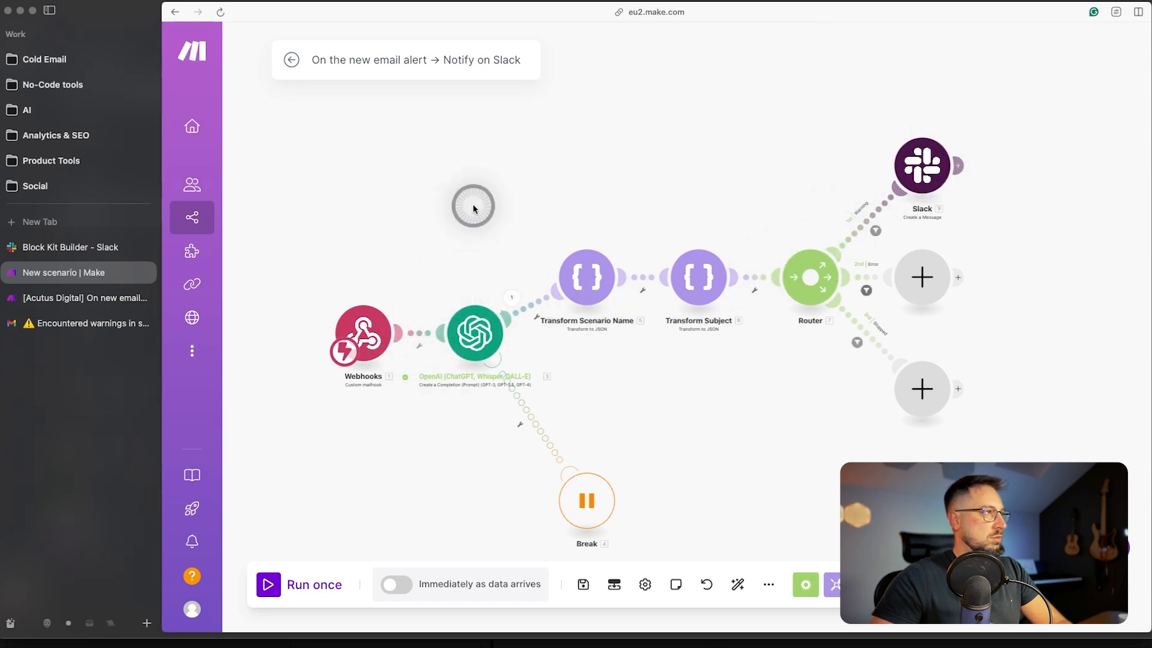
{"action": "left_click_drag", "start_coordinate": [481, 218], "coordinate": [484, 201]}
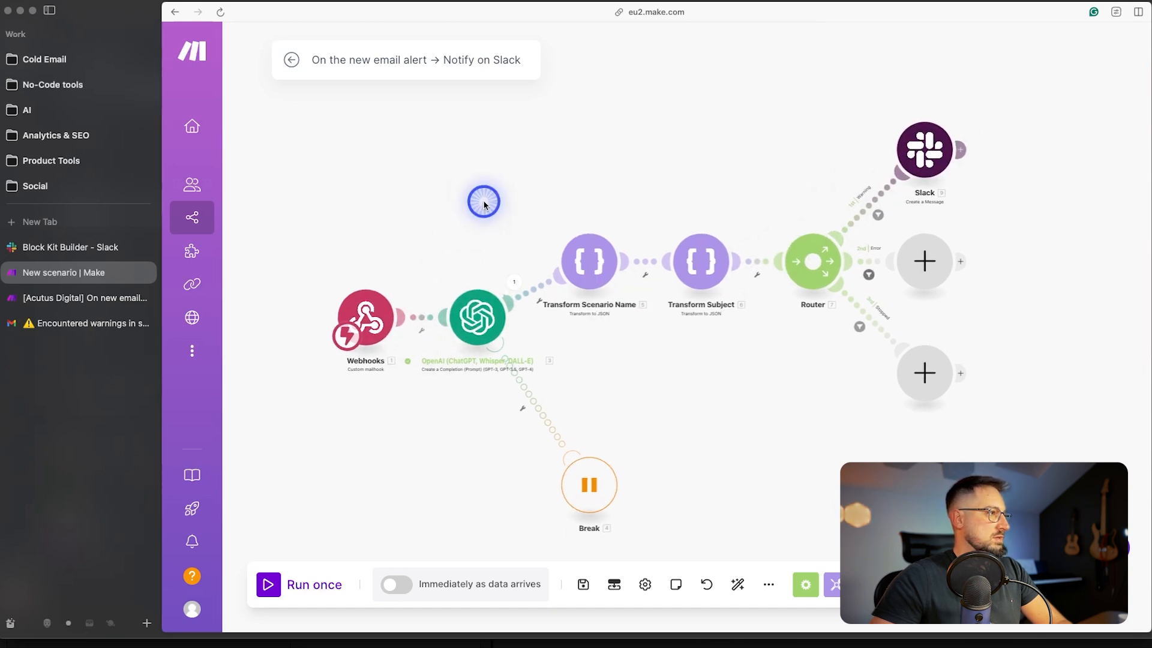
{"action": "left_click", "coordinate": [267, 592]}
- Forward the Encountered warnings alert email to the Make webhook mail address
{"action": "left_click", "coordinate": [70, 327]}
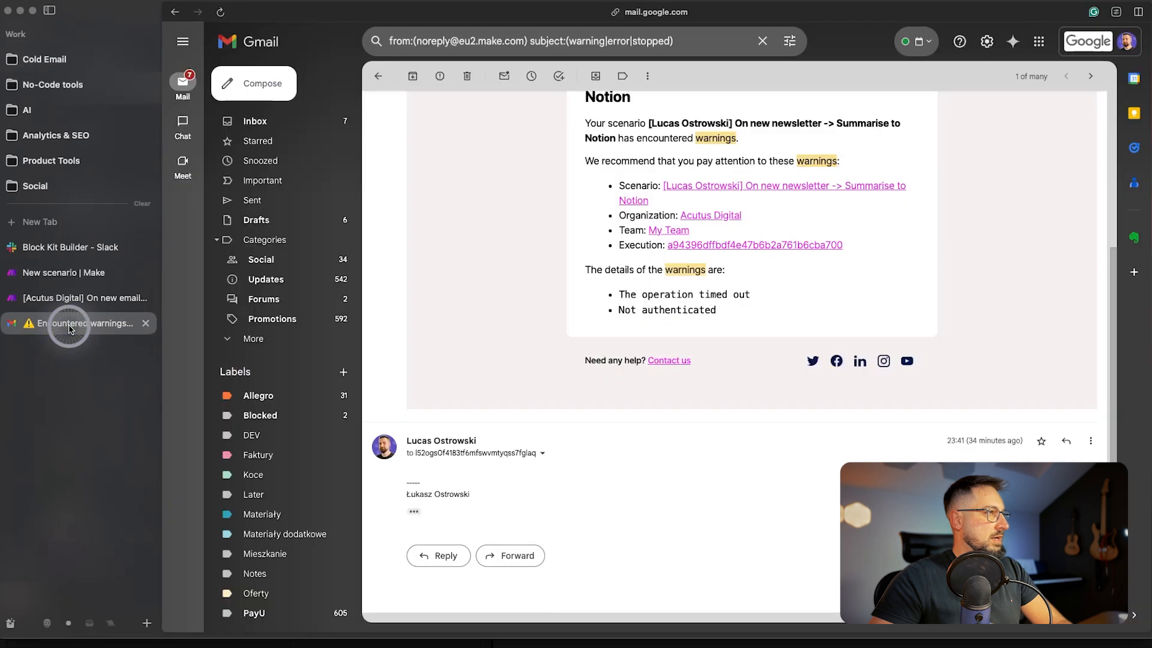
{"action": "scroll", "coordinate": [660, 288], "scroll_direction": "up", "scroll_amount": 4}
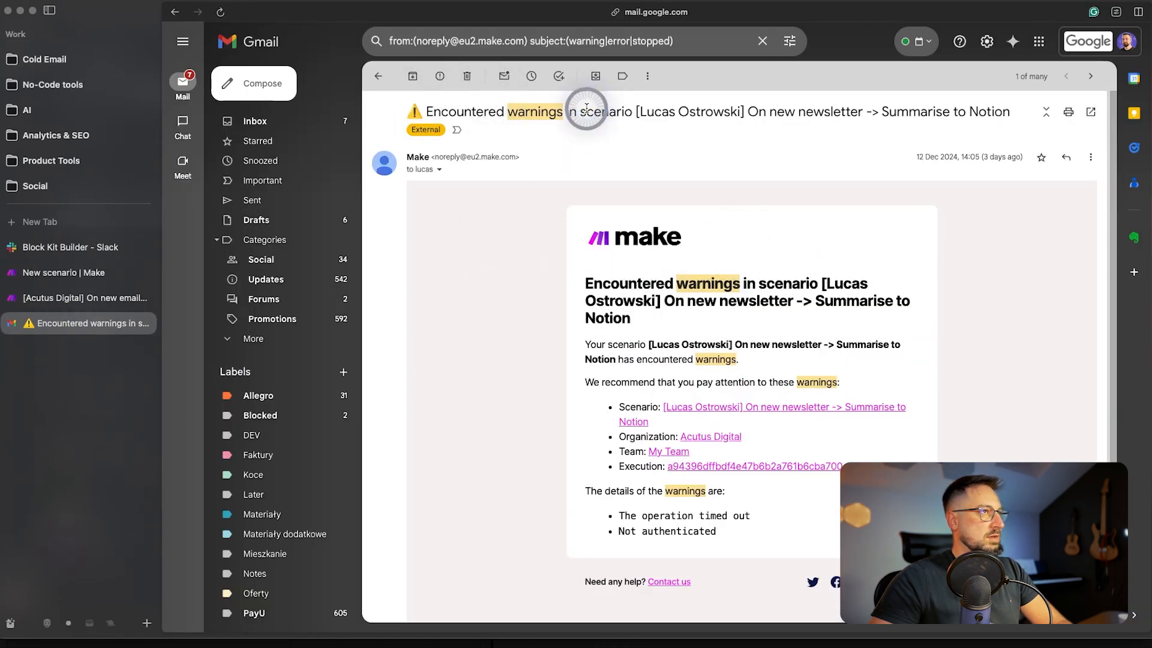
{"action": "left_click", "coordinate": [1090, 157]}
{"action": "left_click", "coordinate": [1021, 197]}
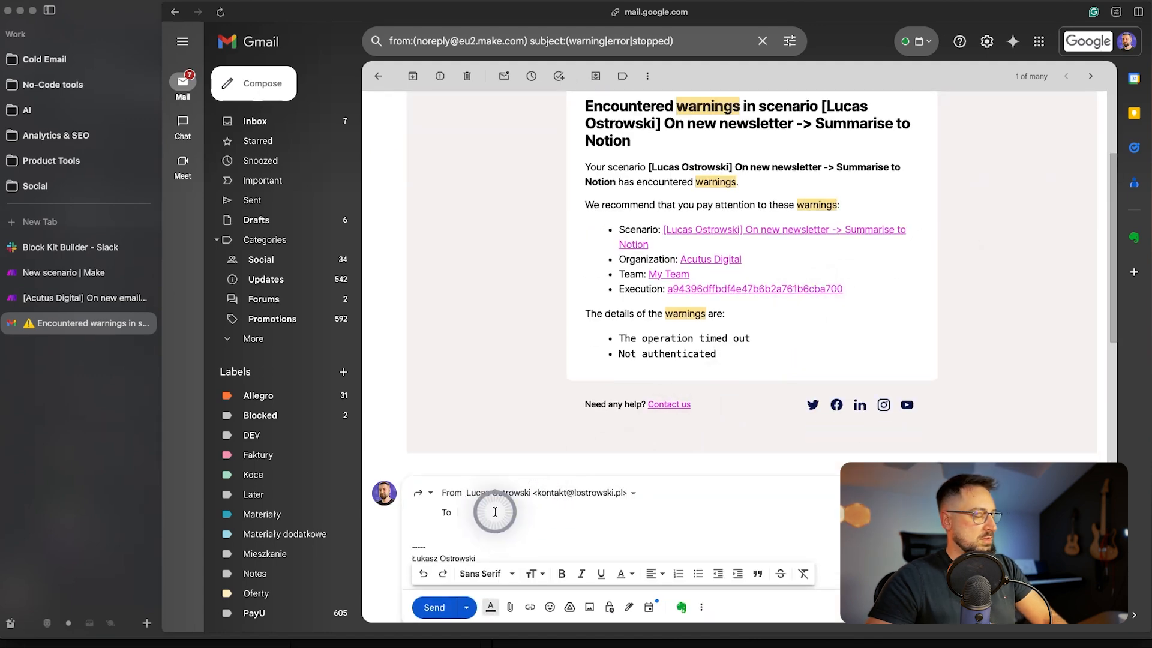
{"action": "key", "text": "super+v"}
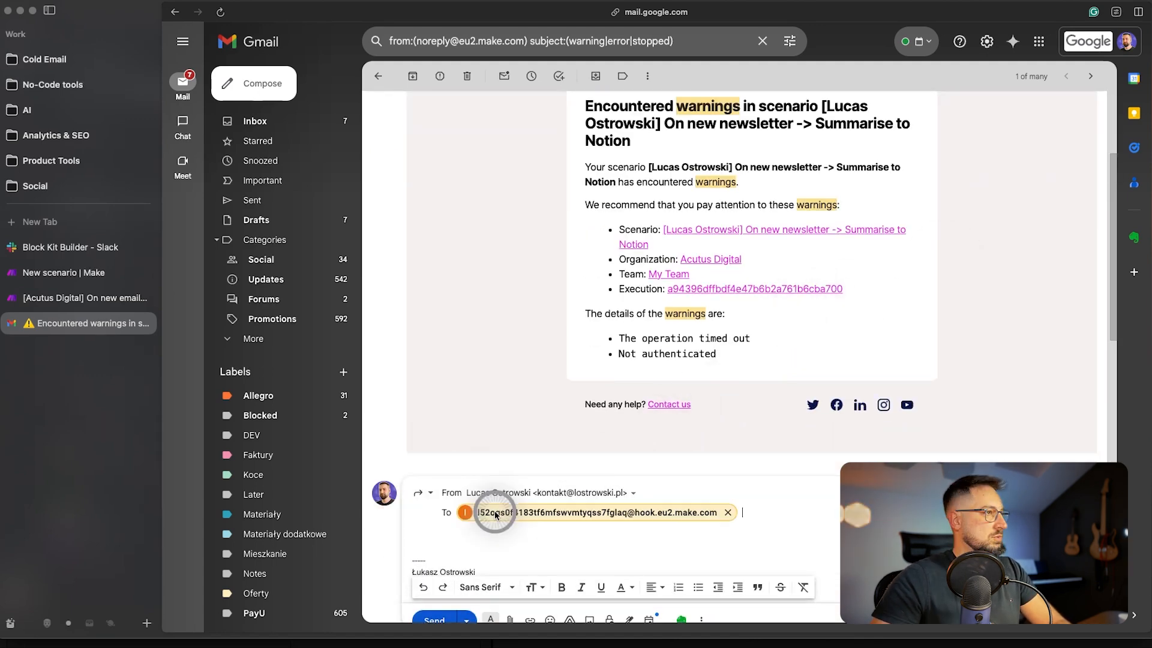
{"action": "left_click", "coordinate": [435, 604]}
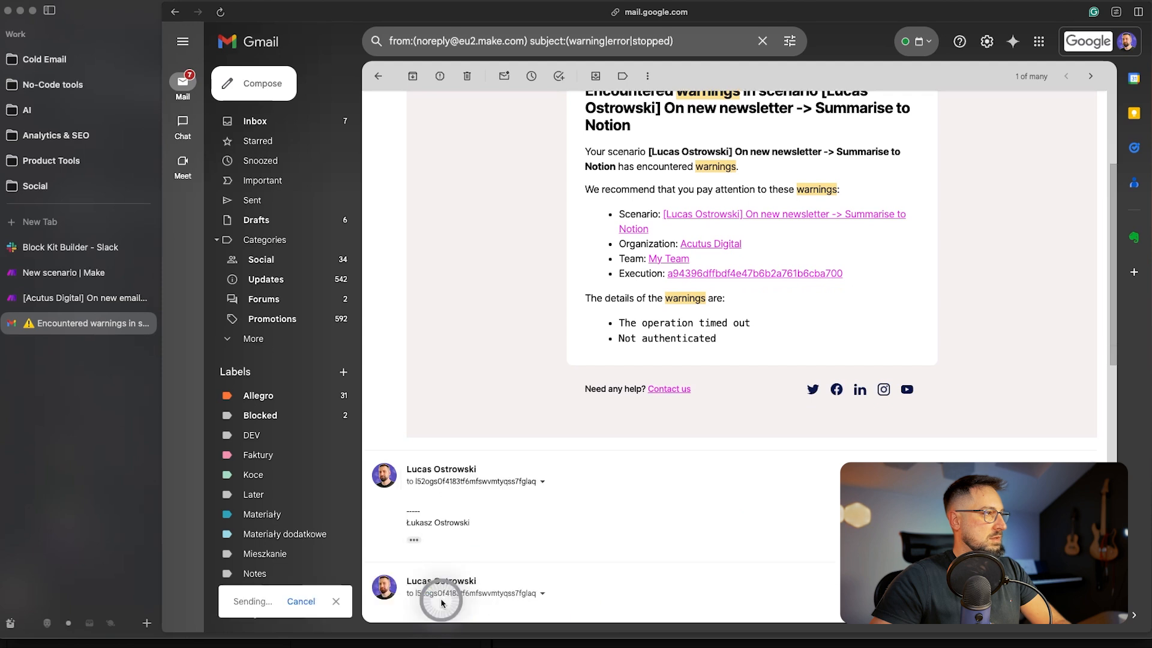
{"action": "key", "text": "ctrl+Tab"}
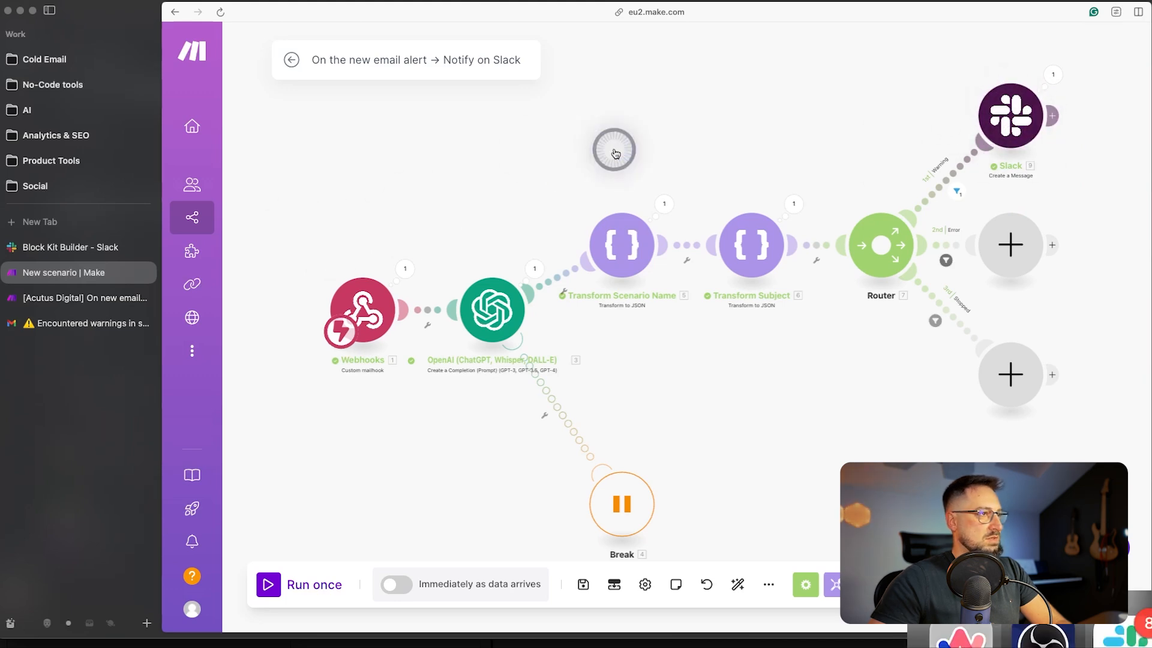
{"action": "key", "text": "super+Tab"}
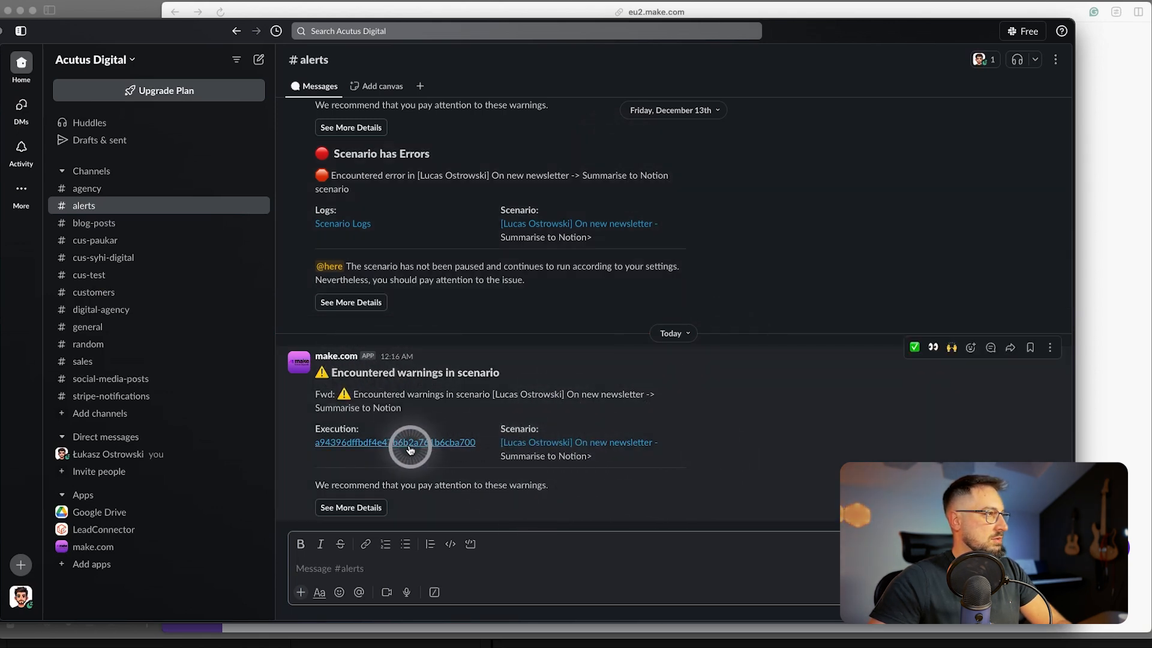
- Recentre the canvas on the Router branches and start a single run of the scenario
{"action": "key", "text": "super+Tab"}
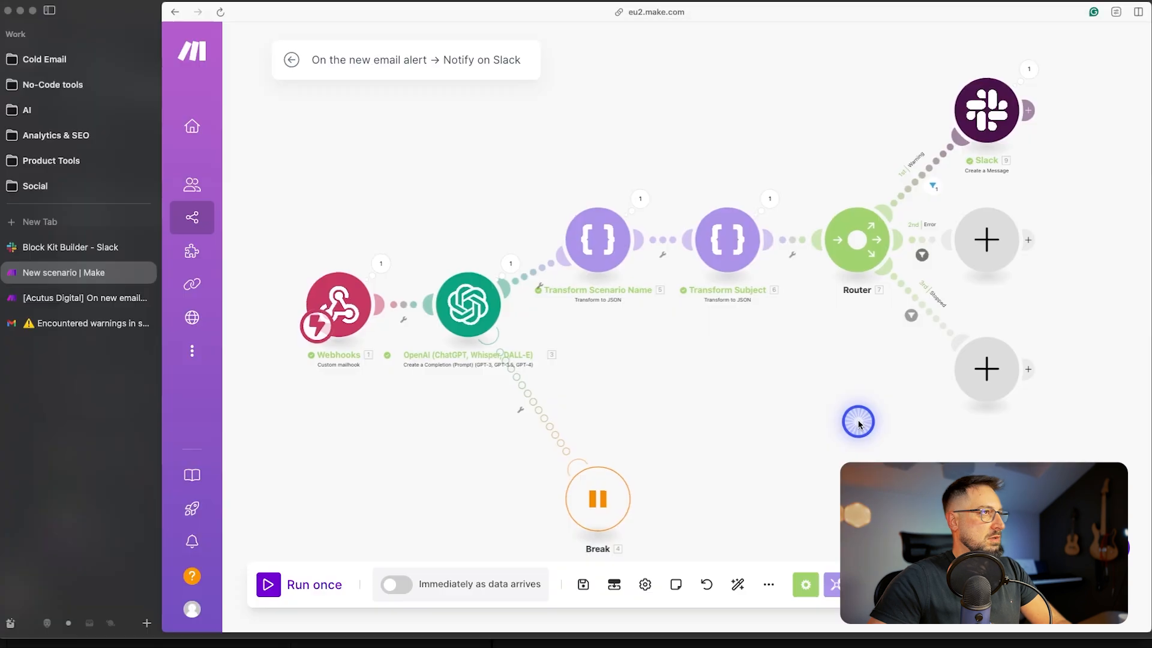
{"action": "left_click_drag", "start_coordinate": [858, 423], "coordinate": [800, 422]}
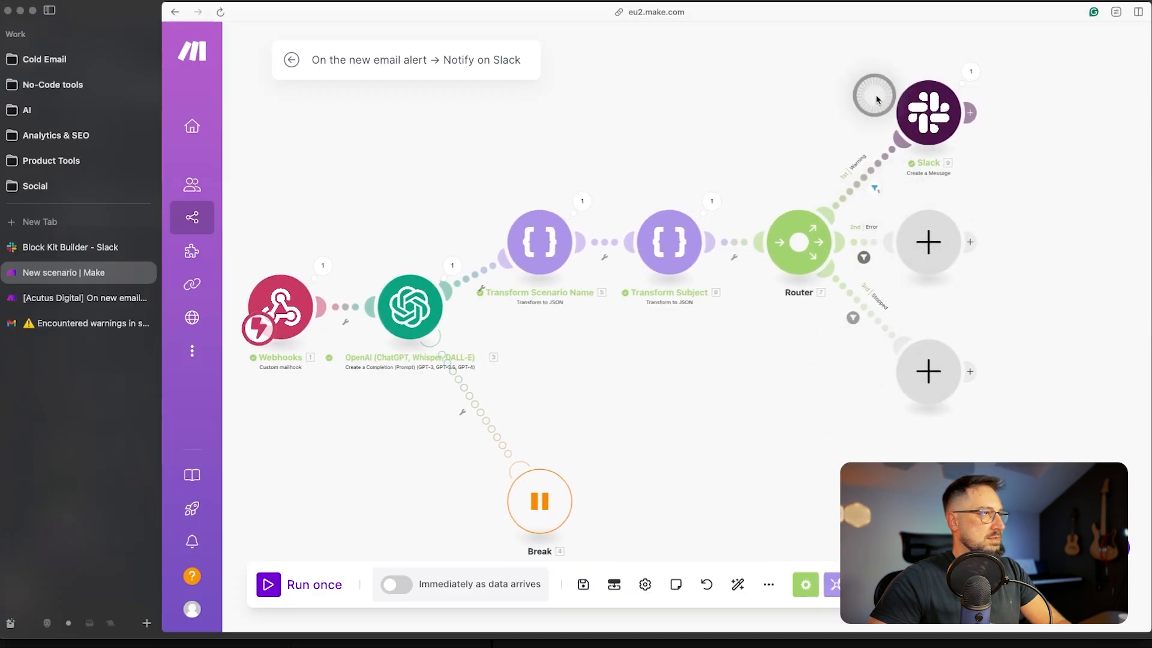
{"action": "scroll", "coordinate": [949, 210], "scroll_direction": "up", "scroll_amount": 5}
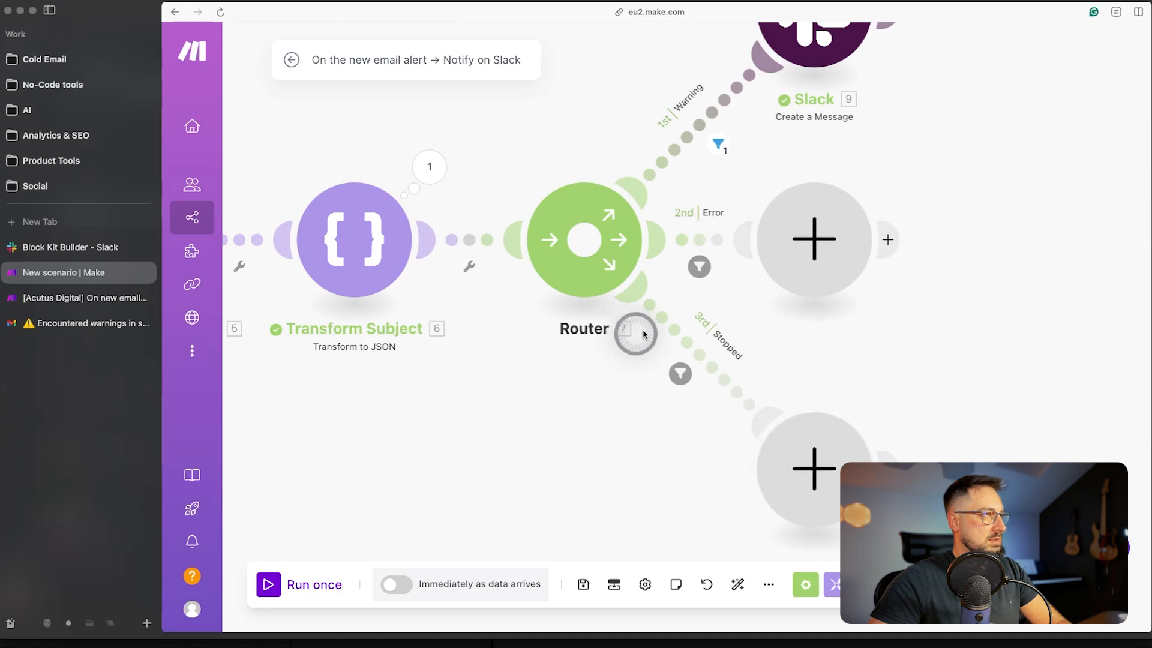
{"action": "scroll", "coordinate": [794, 518], "scroll_direction": "down", "scroll_amount": 2}
{"action": "left_click_drag", "start_coordinate": [588, 479], "coordinate": [591, 431]}
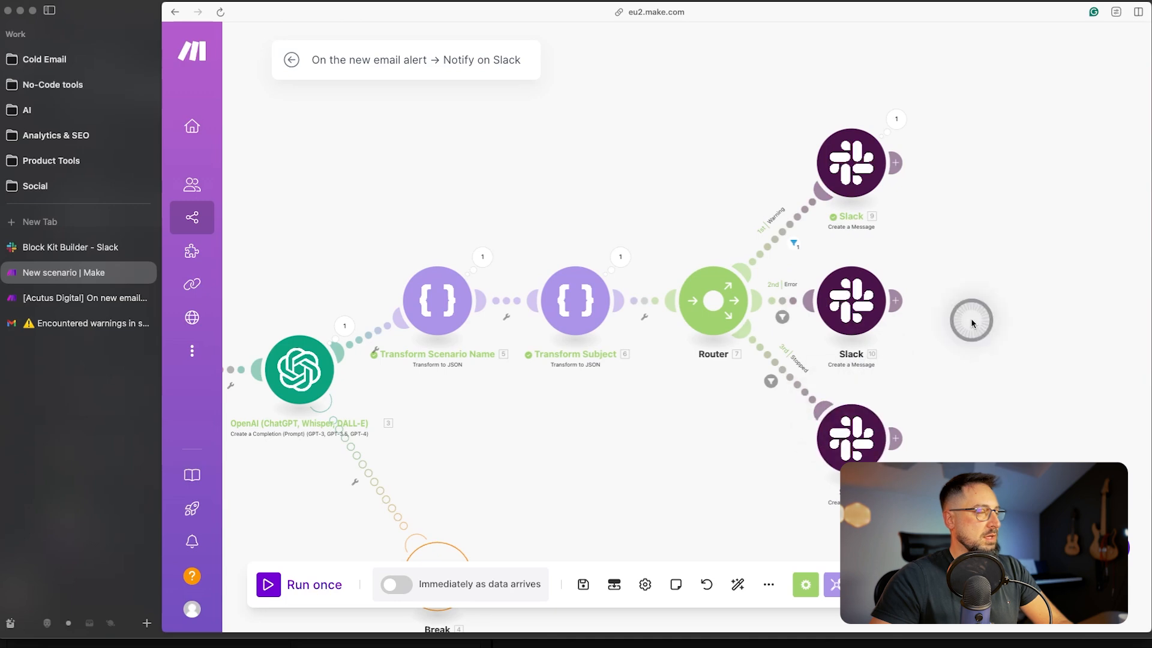
{"action": "left_click_drag", "start_coordinate": [588, 488], "coordinate": [695, 466]}
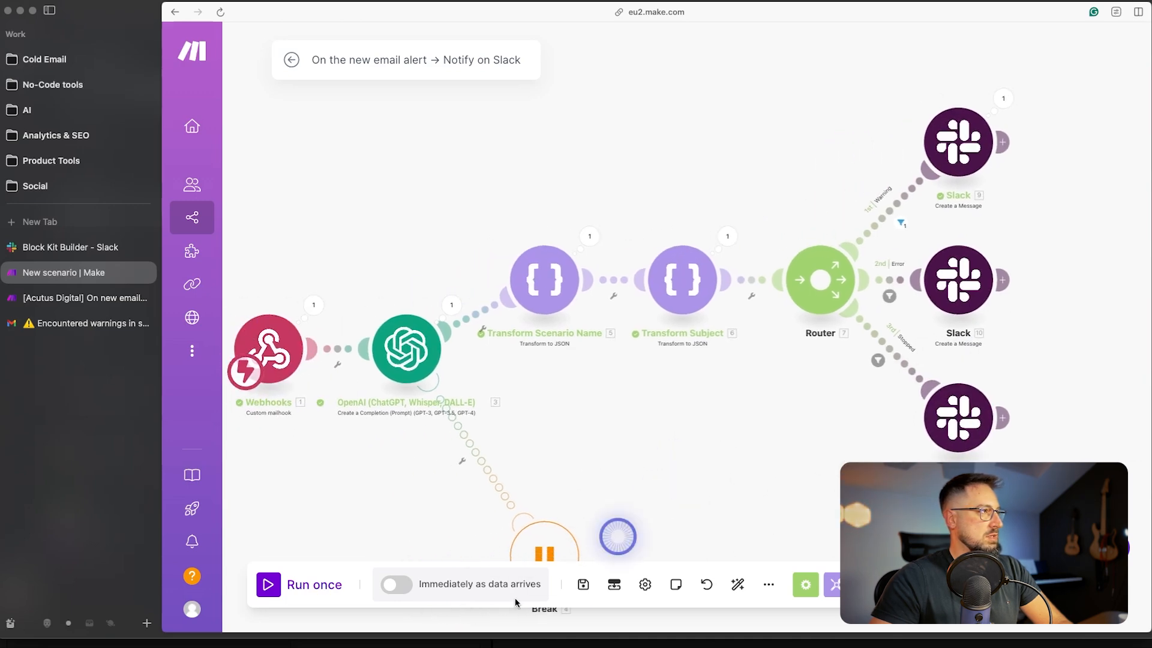
{"action": "left_click", "coordinate": [268, 593]}
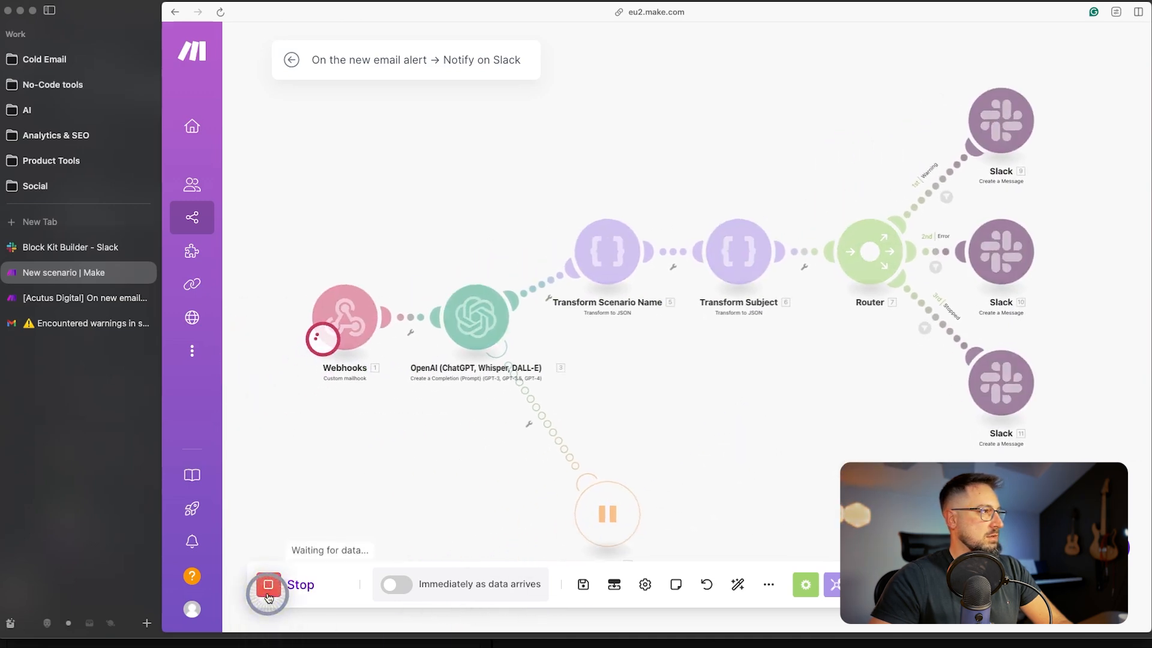
- Forward the Encountered 16 errors email to the Make webhook address and check #alerts in Slack
{"action": "left_click", "coordinate": [96, 324]}
{"action": "left_click", "coordinate": [174, 12]}
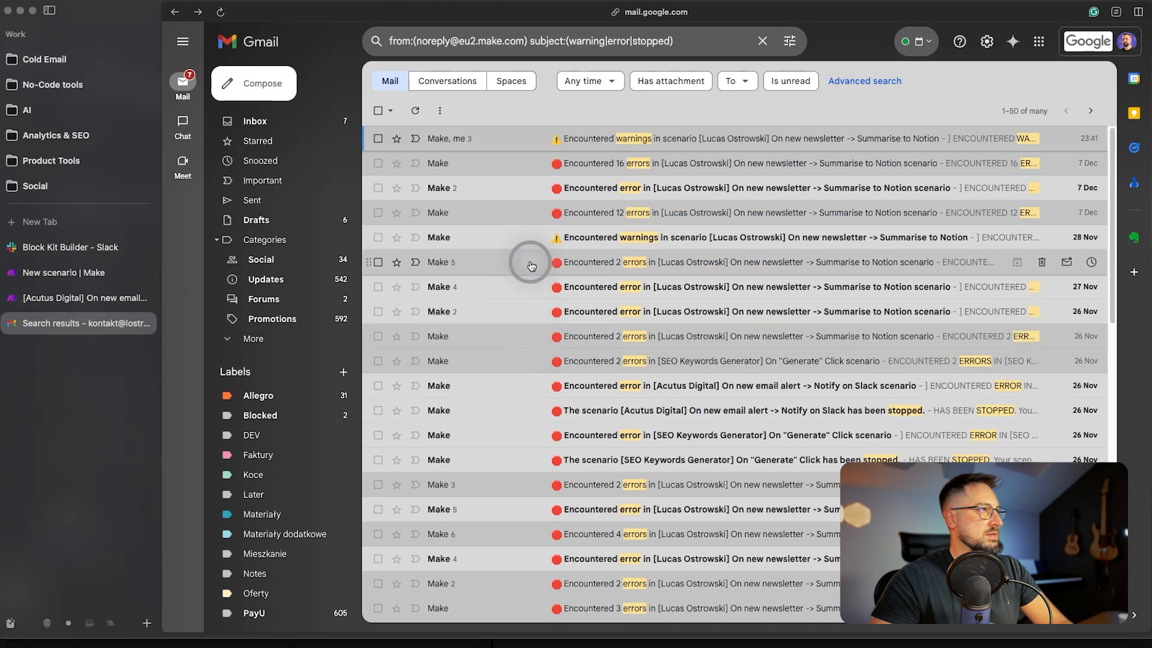
{"action": "left_click", "coordinate": [598, 174]}
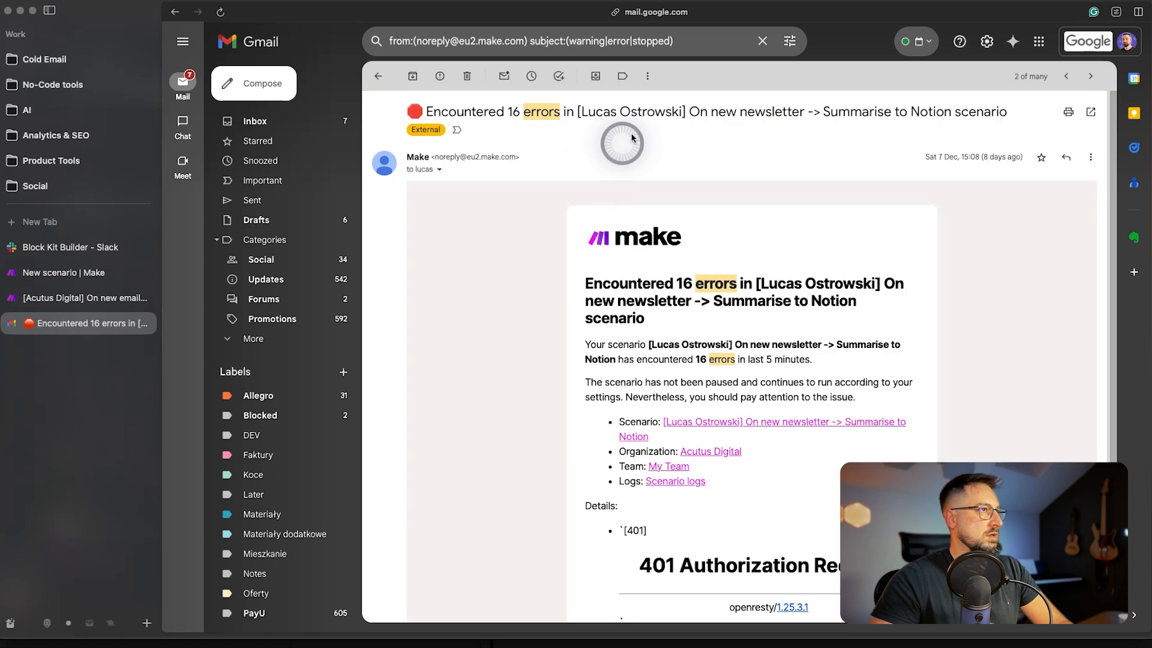
{"action": "key", "text": "f"}
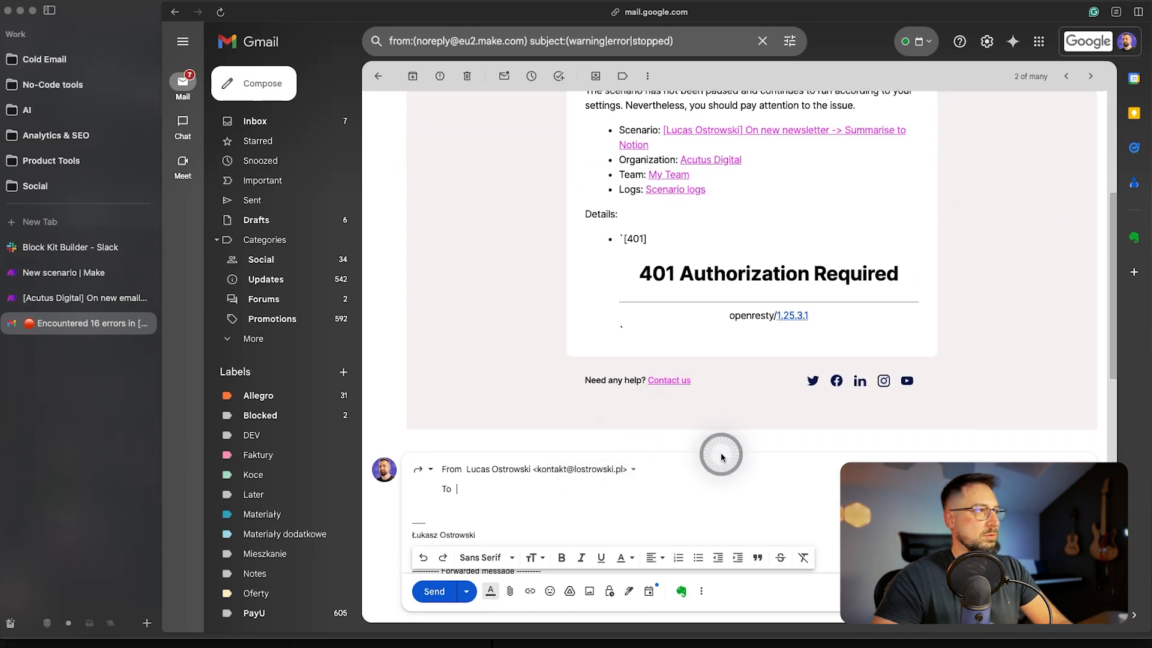
{"action": "key", "text": "super+v"}
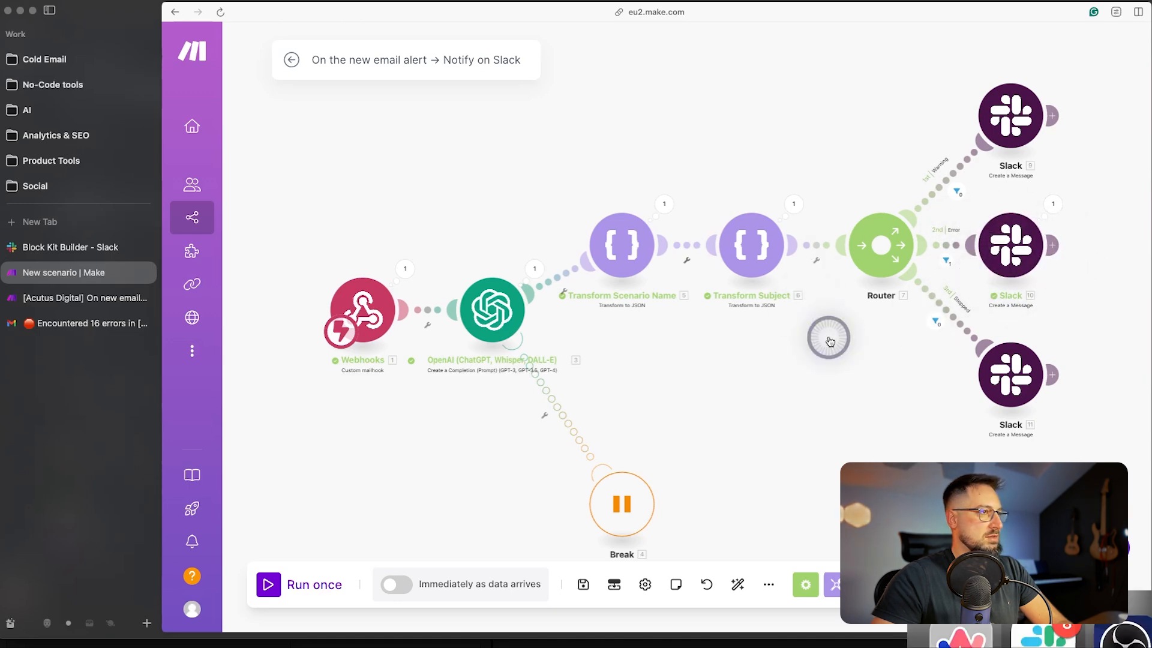
{"action": "key", "text": "super+Tab"}
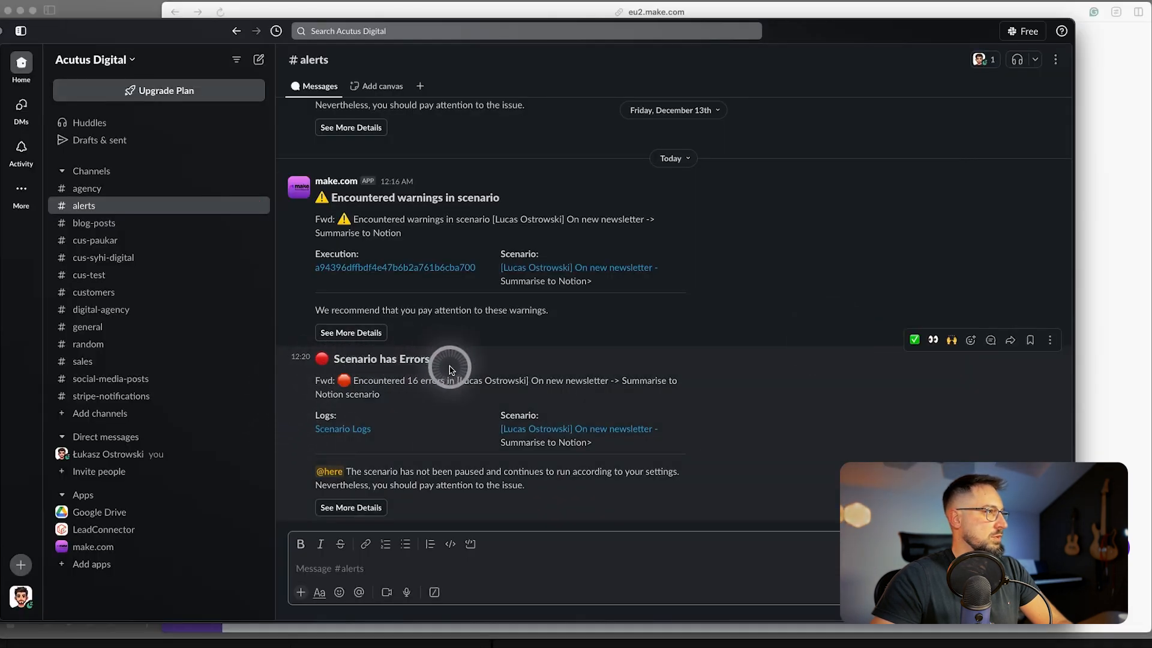
{"action": "left_click", "coordinate": [632, 386]}
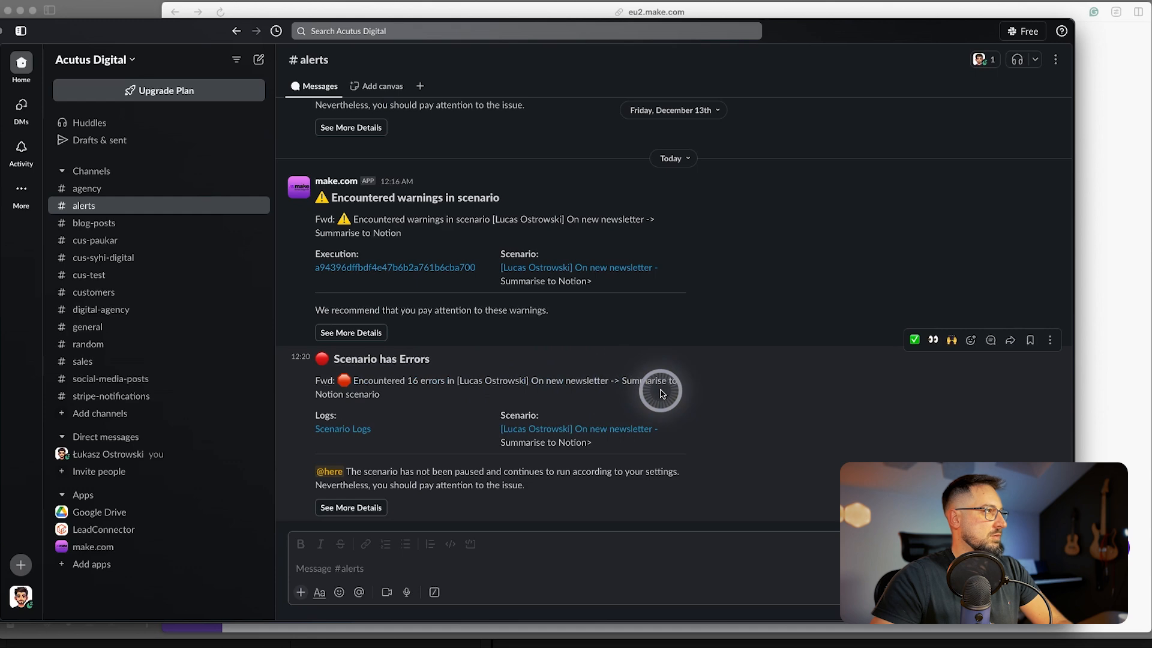
{"action": "key", "text": "super+Tab"}
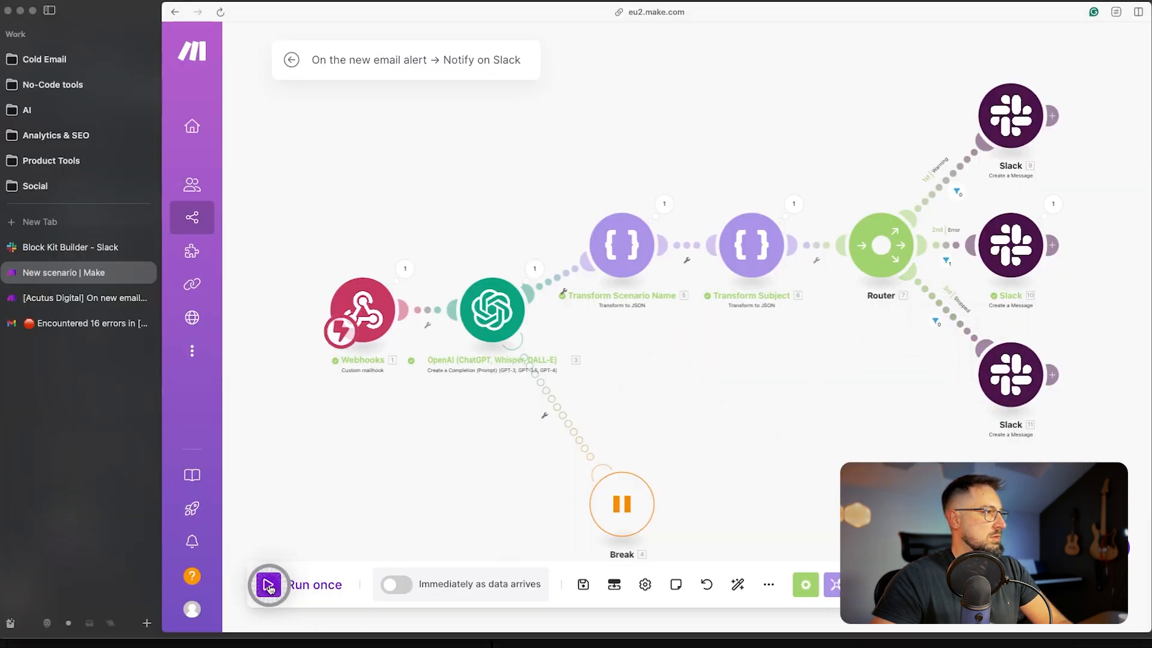
- Run the scenario once and forward the 'has been stopped' alert email to the webhook address
{"action": "left_click", "coordinate": [269, 585]}
{"action": "left_click", "coordinate": [66, 323]}
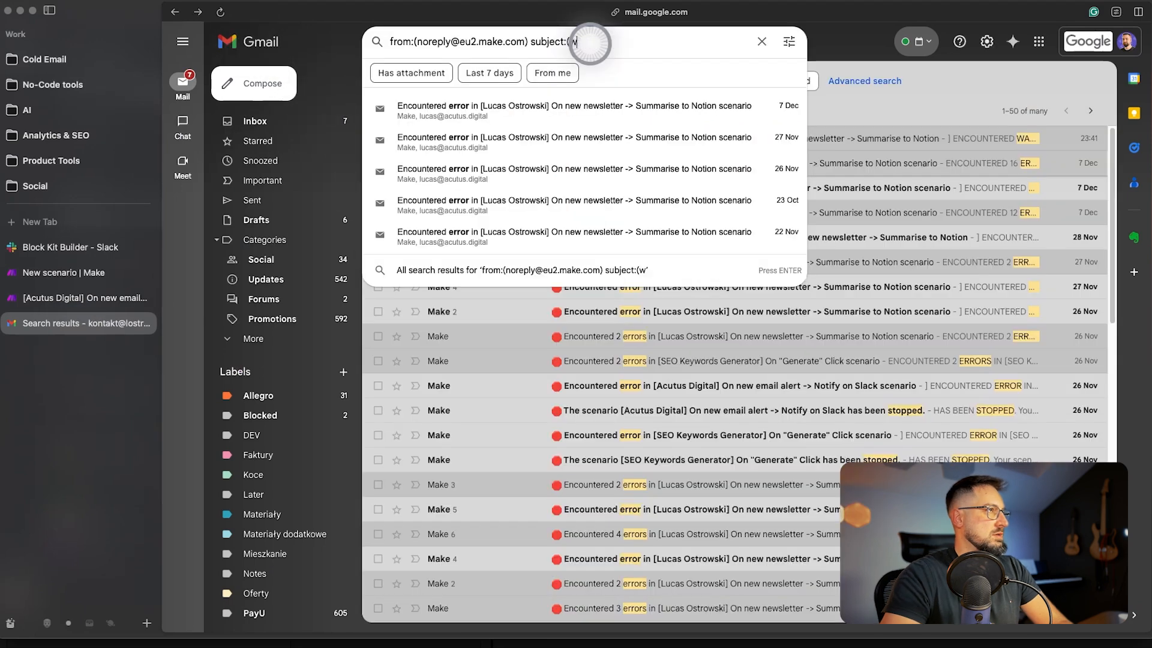
{"action": "key", "text": "BackSpace"}
{"action": "key", "text": "BackSpace"}
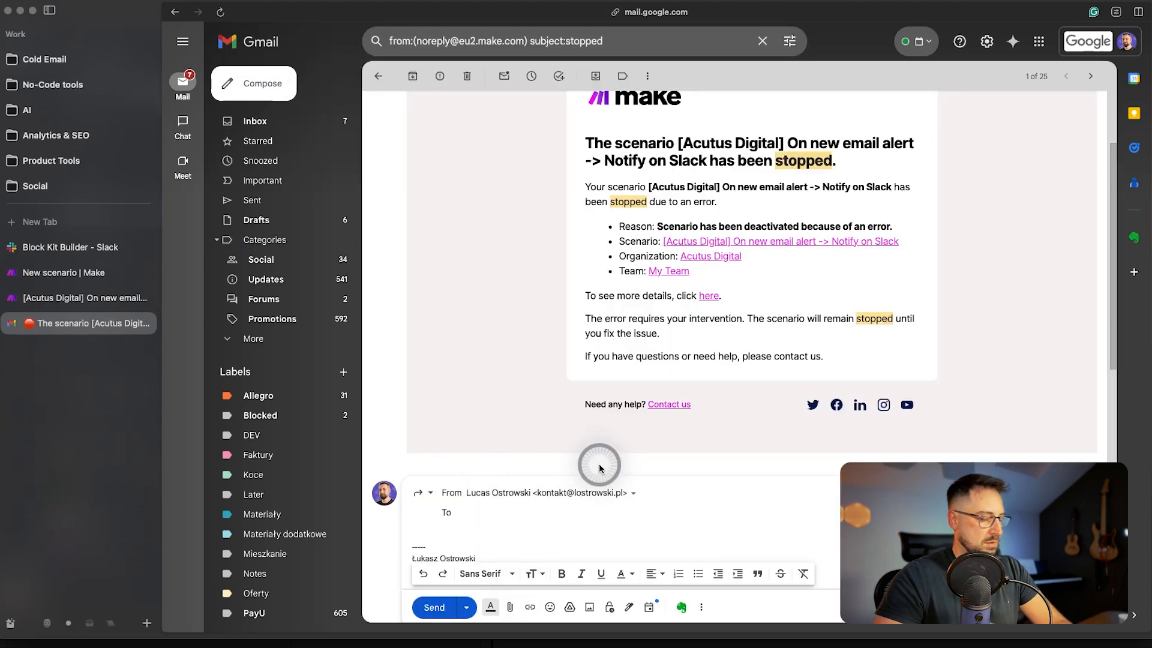
{"action": "key", "text": "super+v"}
{"action": "scroll", "coordinate": [327, 527], "scroll_direction": "down", "scroll_amount": 1}
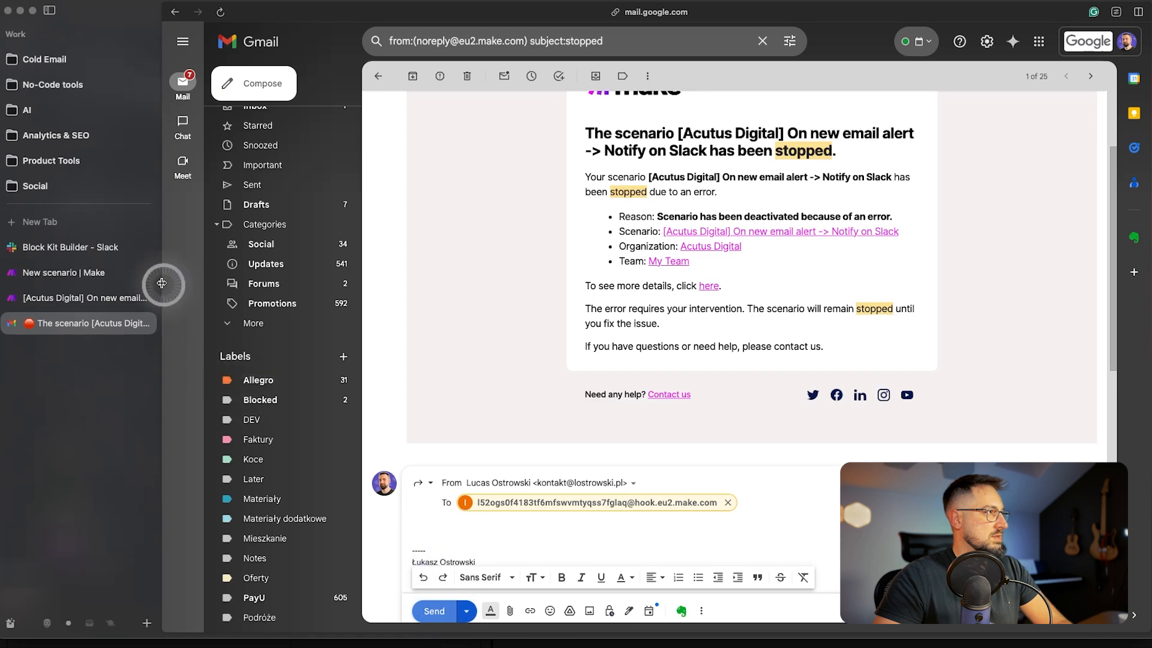
- Confirm the Stopped route ran and posted a 'Scenario Stopped' message in Slack #alerts
{"action": "left_click", "coordinate": [90, 272]}
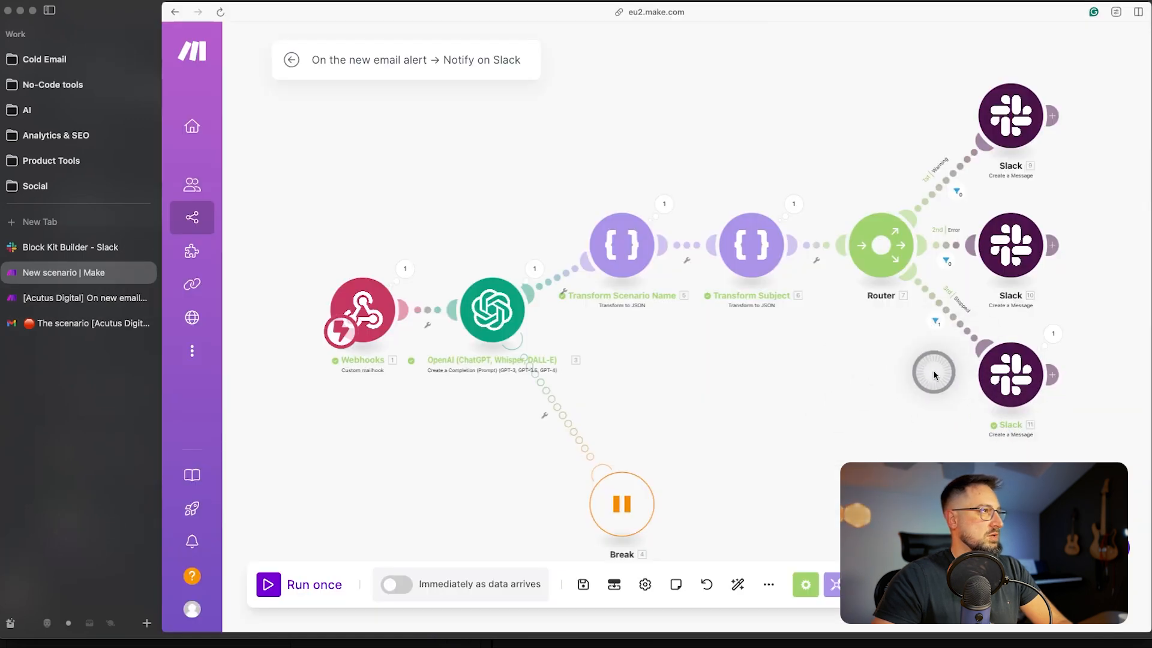
{"action": "key", "text": "super+Tab"}
{"action": "left_click_drag", "start_coordinate": [320, 333], "coordinate": [335, 333]}
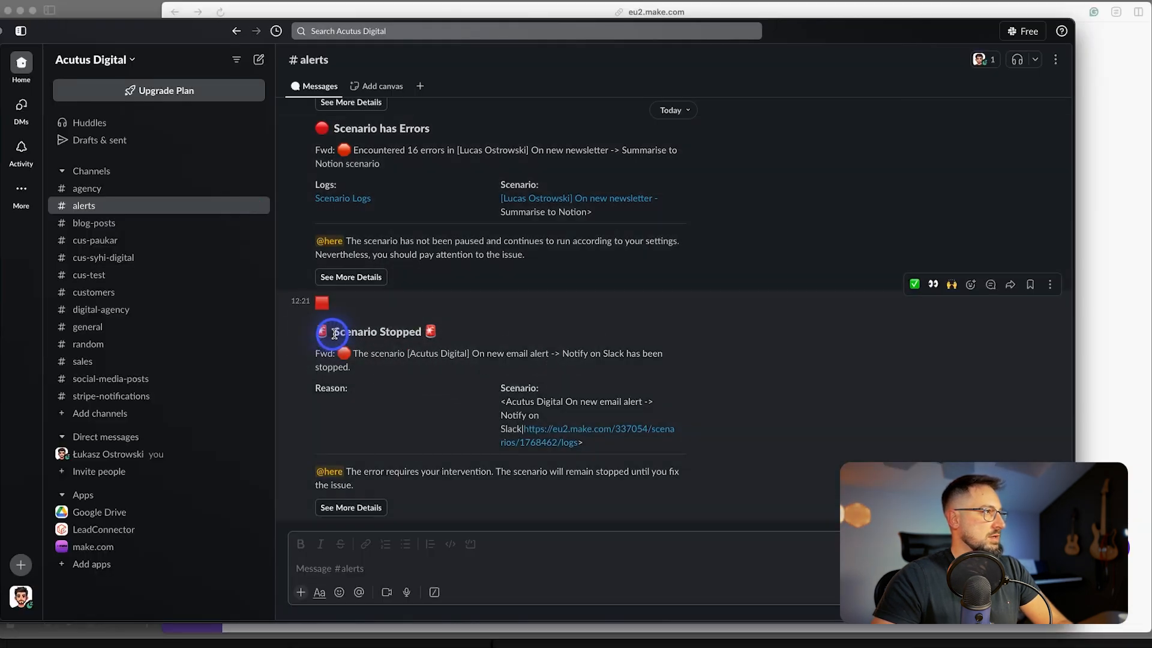
{"action": "key", "text": "super+Tab"}
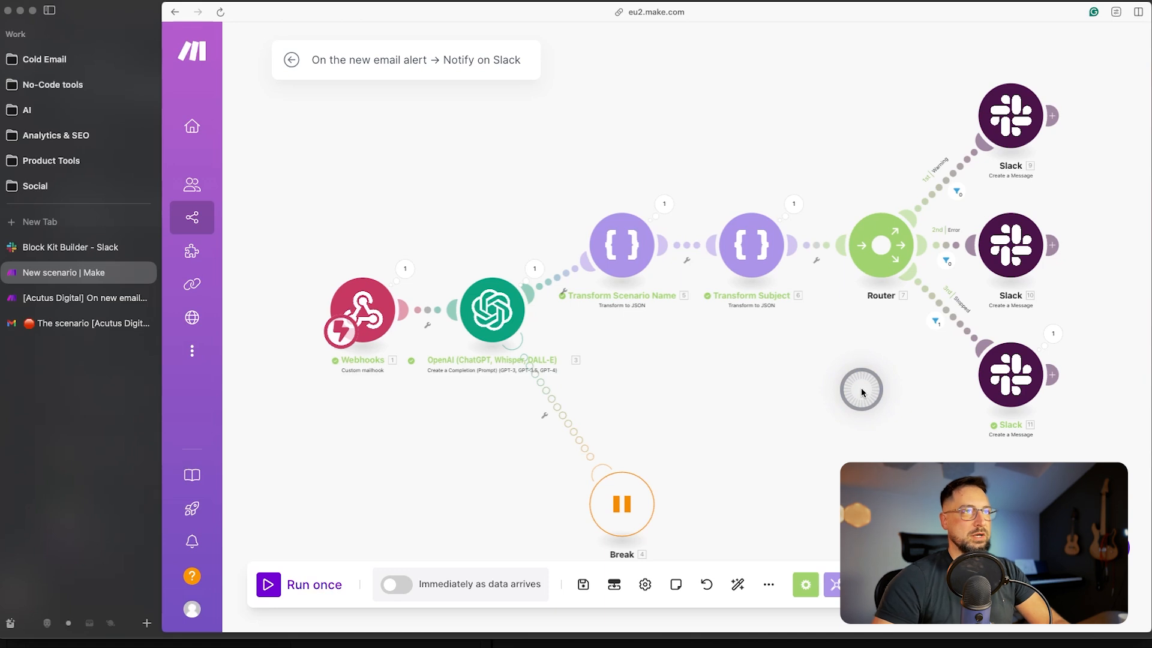